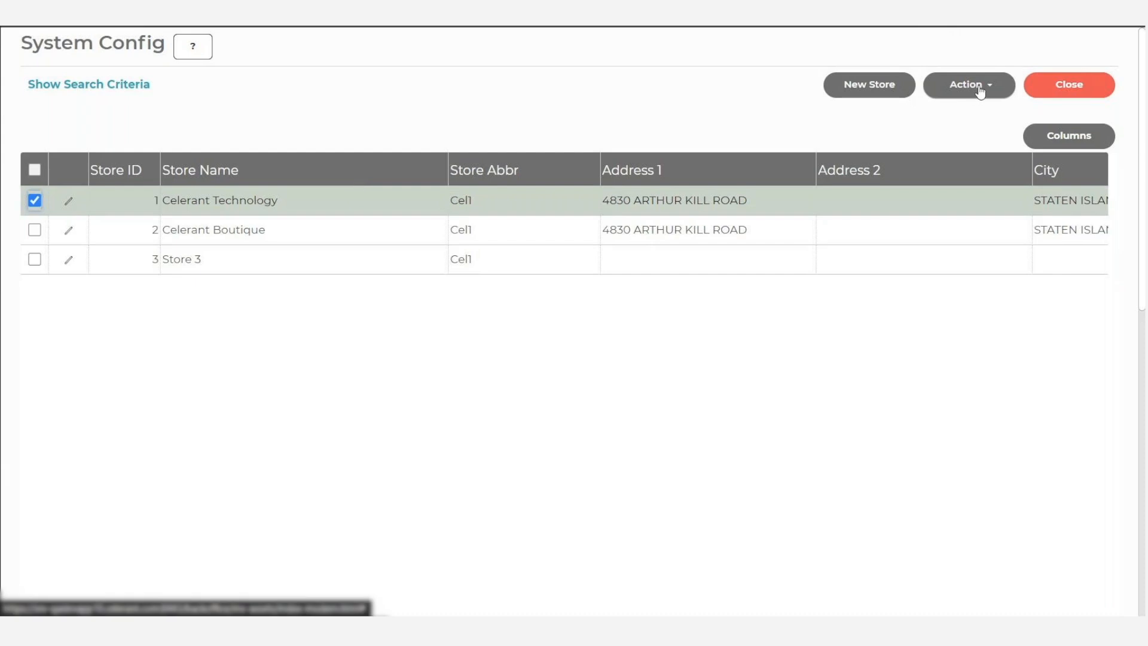
- Start a bulk change for the Celerant Technology store and mark the Sales/POS setting Relogin delay at POS in Minutes for change
{"action": "left_click", "coordinate": [982, 90]}
{"action": "left_click", "coordinate": [978, 147]}
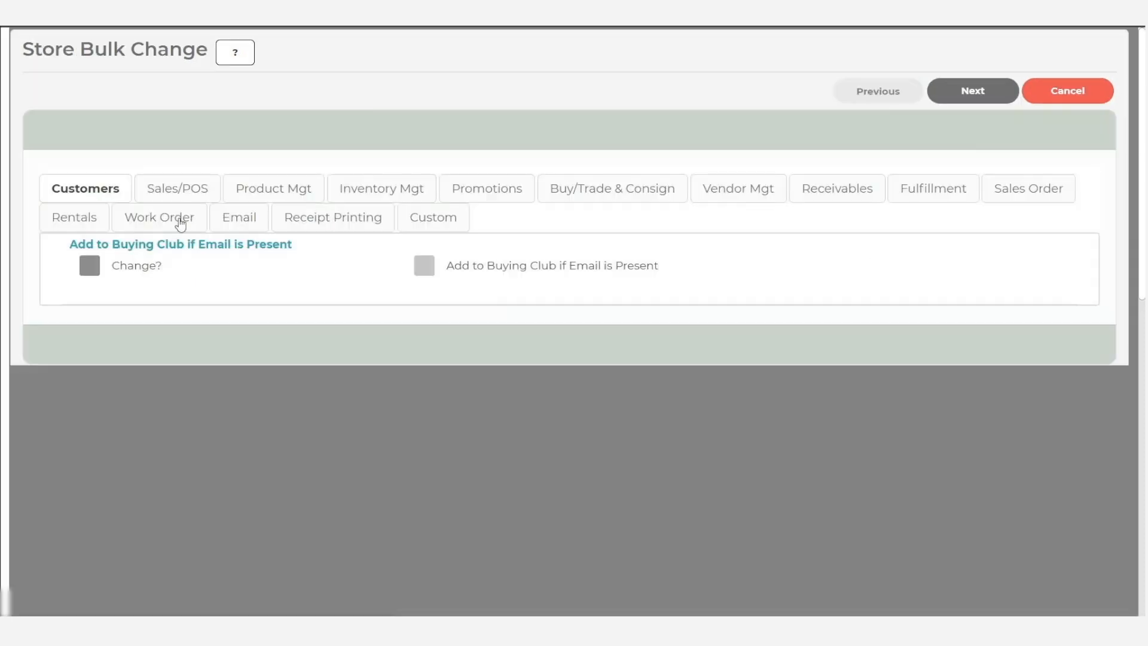
{"action": "left_click", "coordinate": [179, 193]}
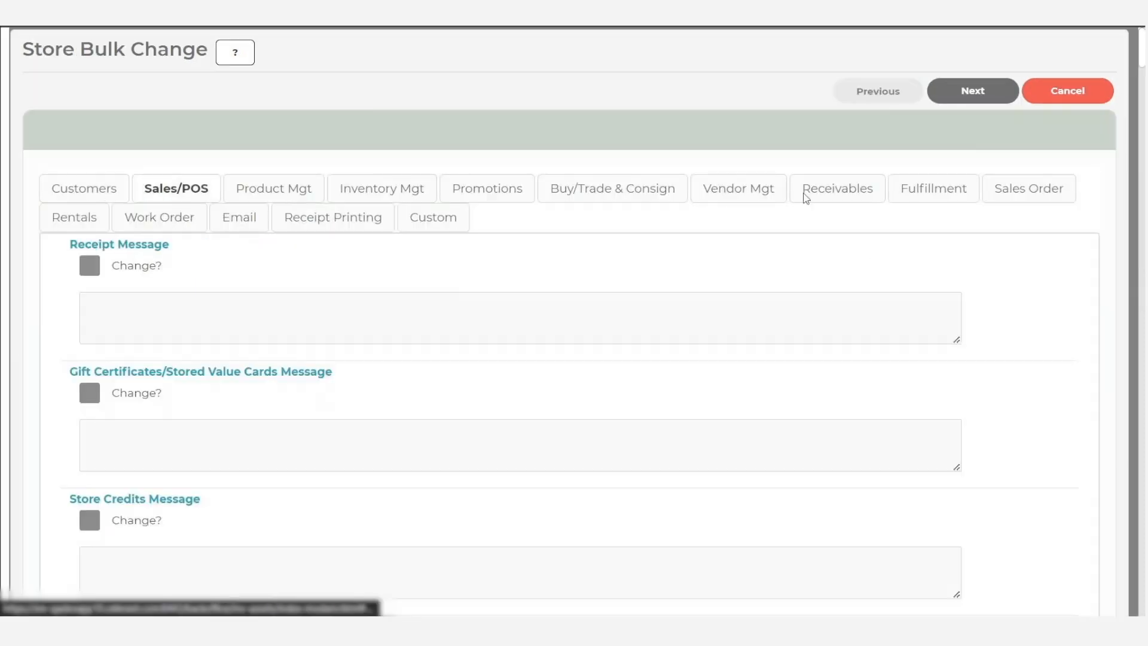
{"action": "scroll", "coordinate": [1141, 65], "scroll_direction": "down", "scroll_amount": 10}
{"action": "left_click_drag", "start_coordinate": [1141, 102], "coordinate": [1079, 513]}
{"action": "left_click", "coordinate": [83, 270]}
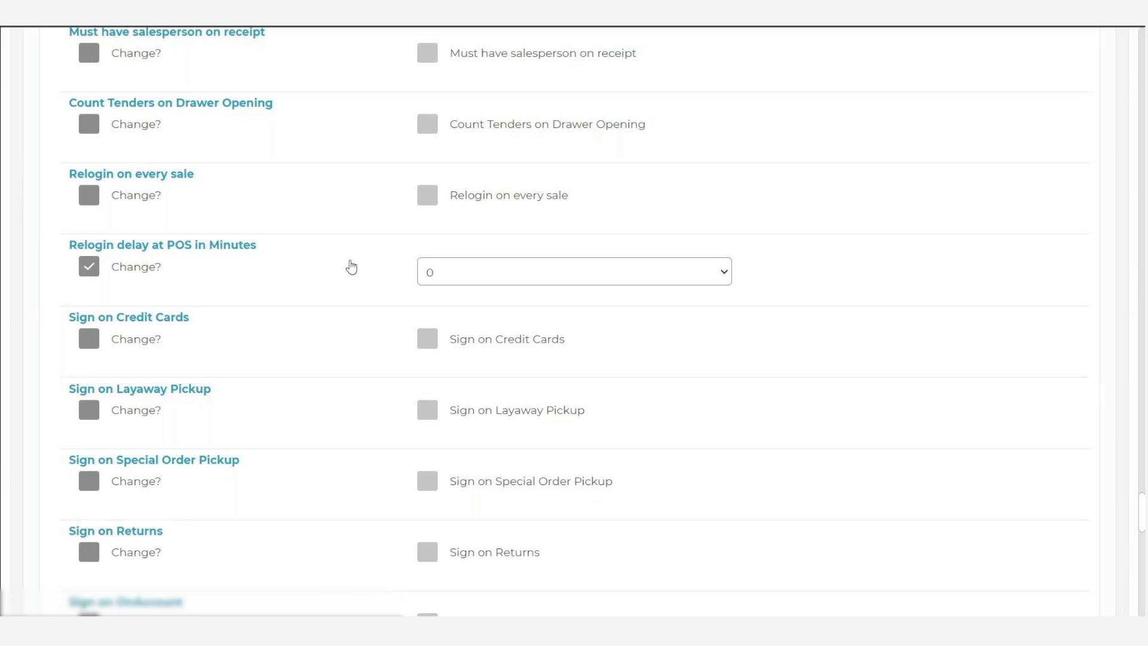
- Look through the available minute values for the POS relogin delay
{"action": "left_click", "coordinate": [464, 274]}
{"action": "scroll", "coordinate": [550, 505], "scroll_direction": "down", "scroll_amount": 5}
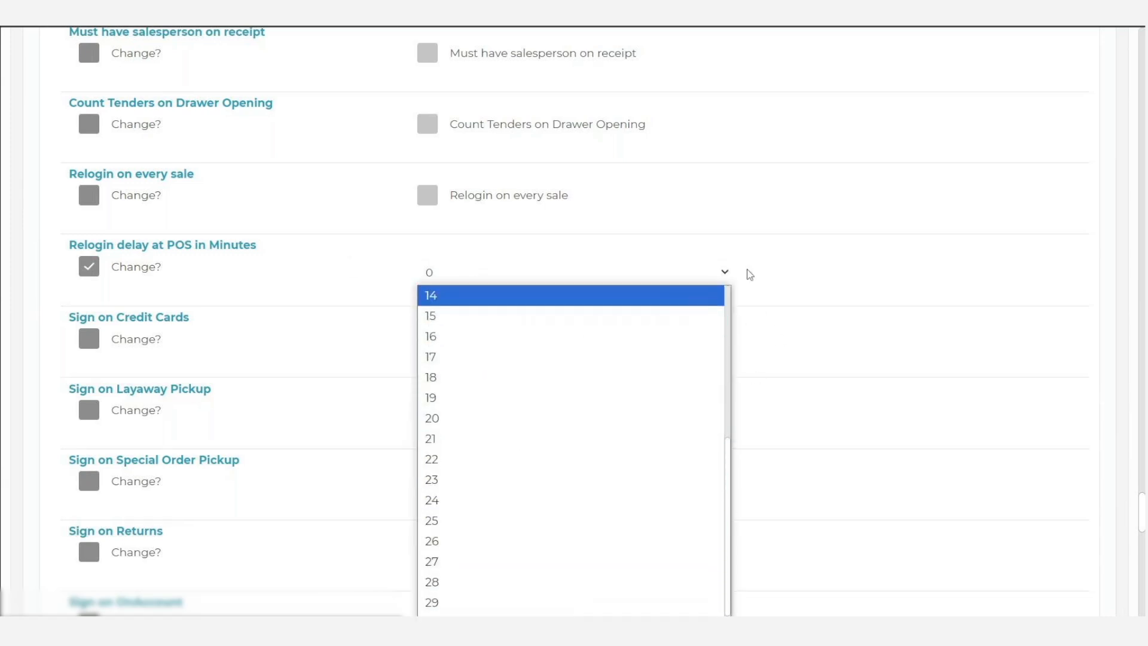
{"action": "scroll", "coordinate": [746, 274], "scroll_direction": "up", "scroll_amount": 4}
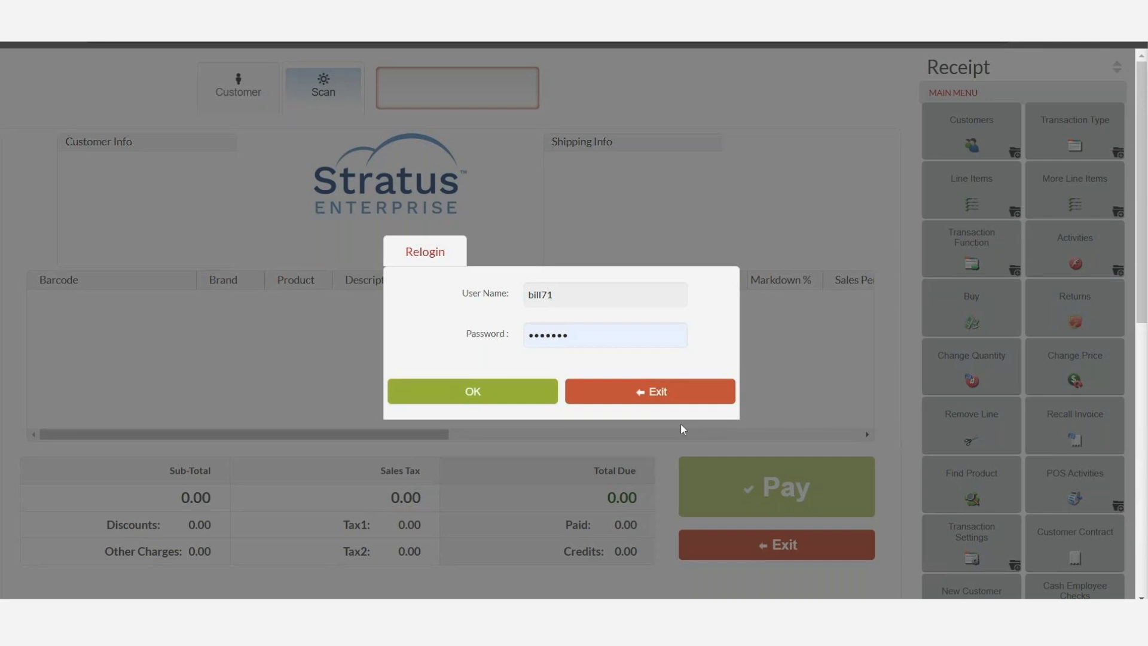
- Exit the POS from the Relogin prompt and confirm the exit
{"action": "left_click", "coordinate": [656, 403]}
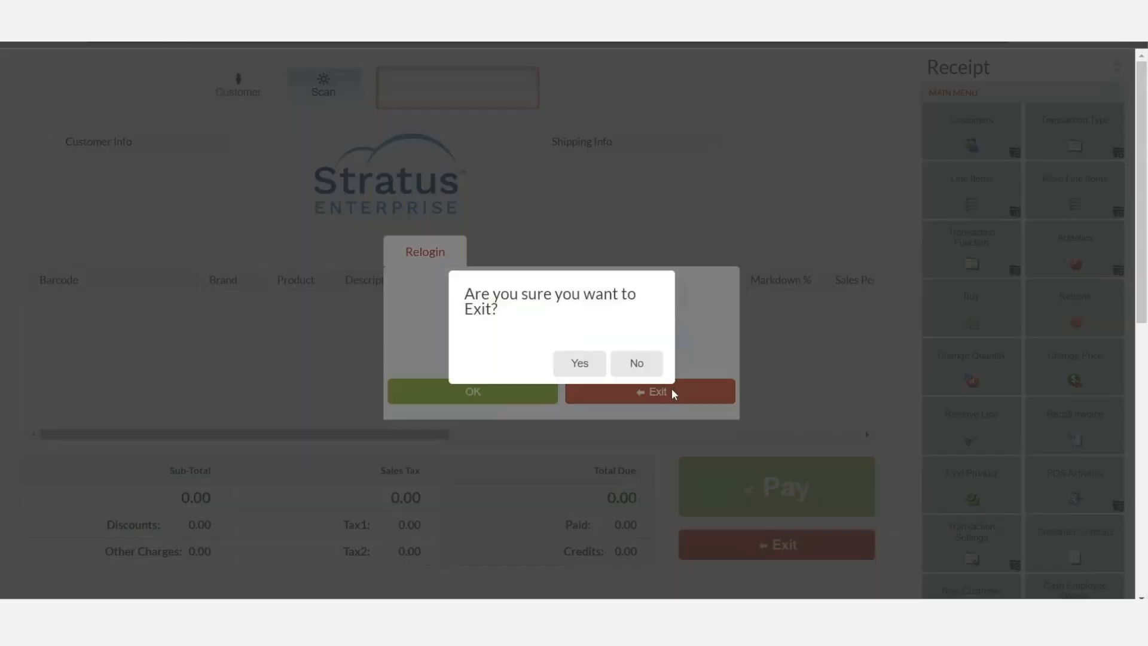
{"action": "left_click", "coordinate": [580, 363]}
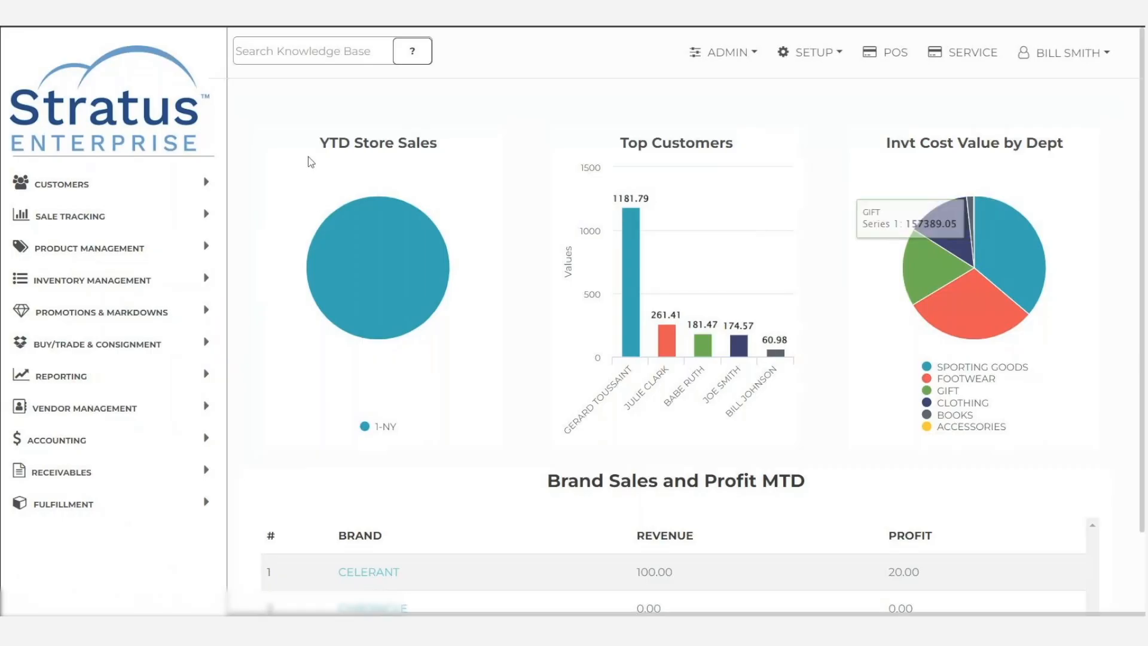
- Open the CHECK tender from Tender Setup for editing
{"action": "left_click", "coordinate": [751, 58]}
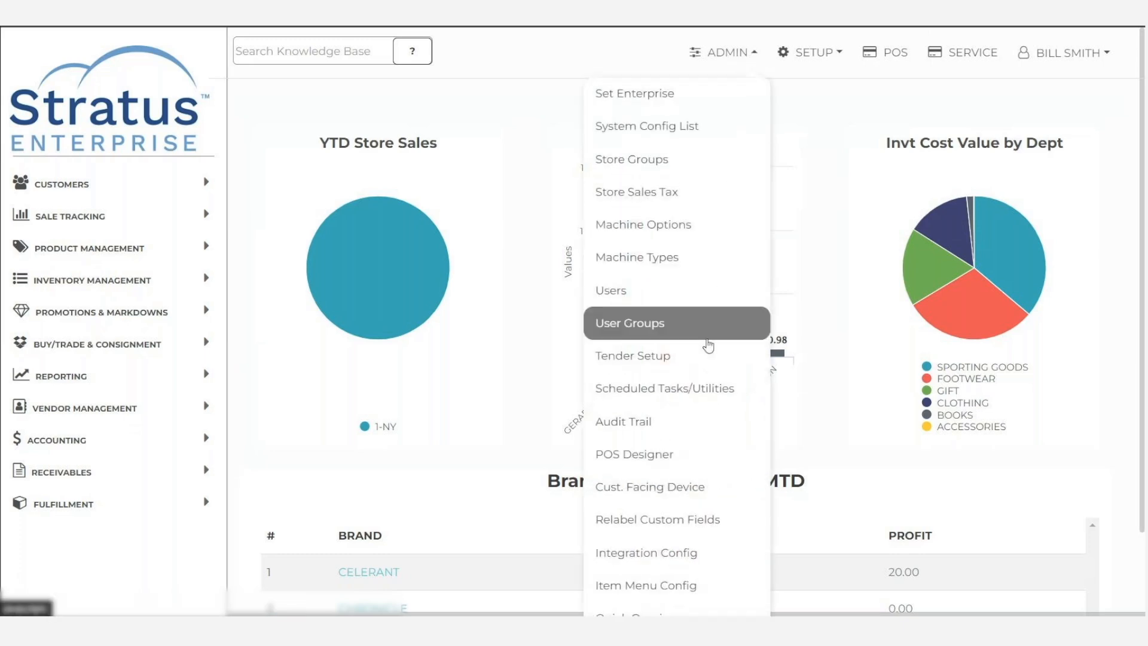
{"action": "left_click", "coordinate": [662, 358]}
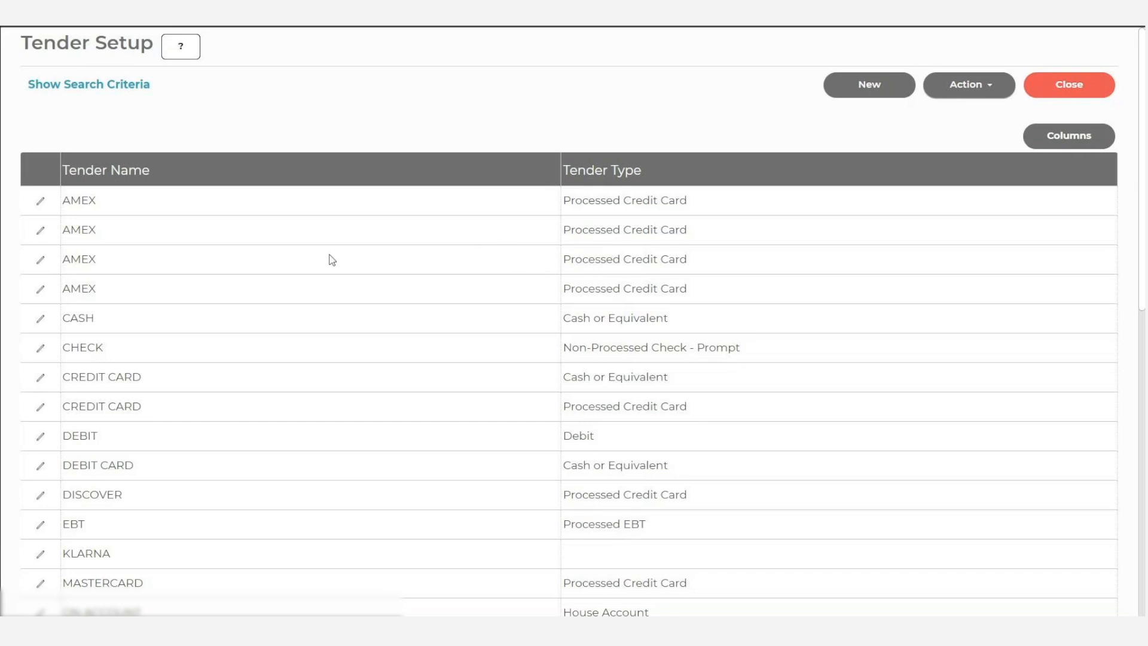
{"action": "left_click", "coordinate": [40, 352]}
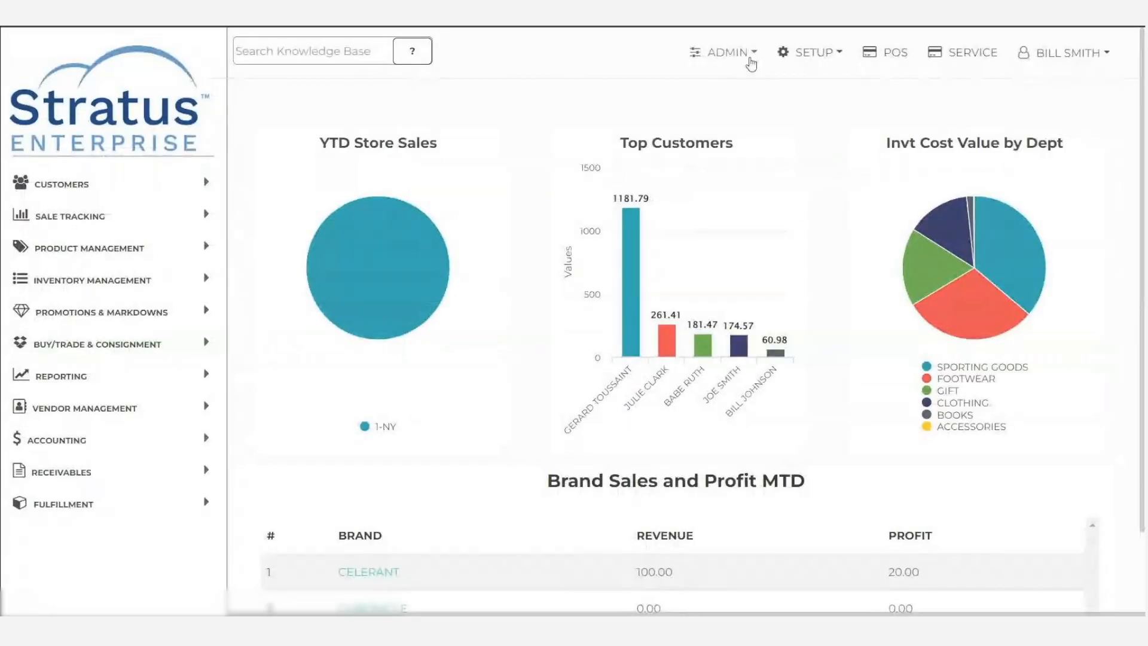
- Enable the Allow Cash Reimburse permission for the CASHIER user group
{"action": "left_click", "coordinate": [747, 59]}
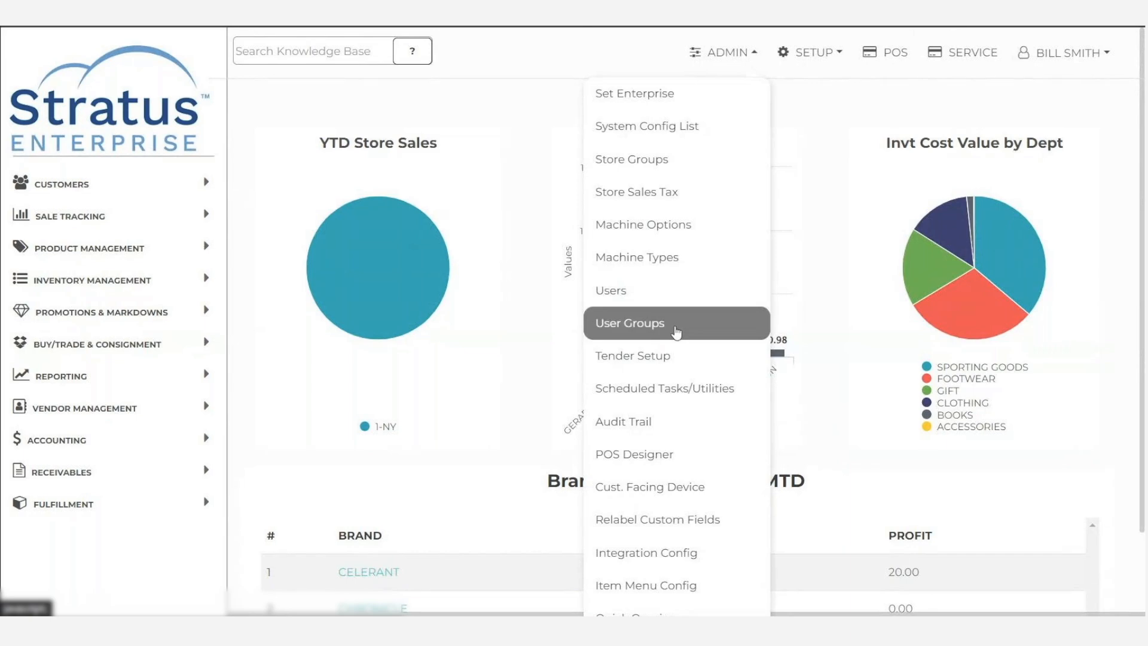
{"action": "left_click", "coordinate": [676, 333]}
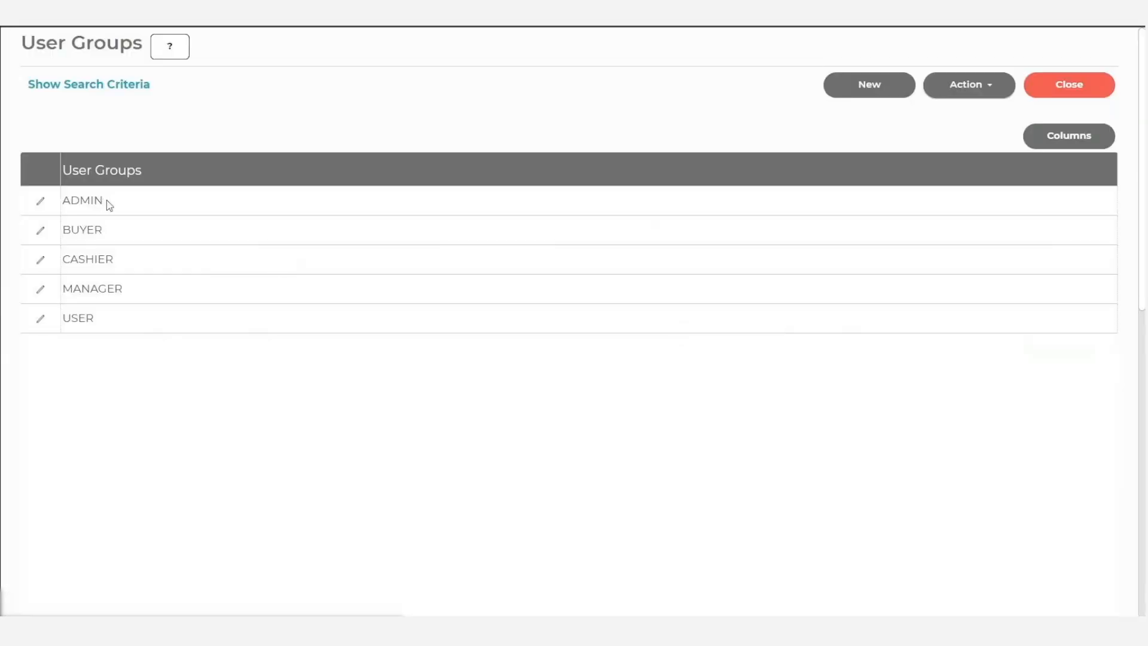
{"action": "left_click", "coordinate": [97, 258]}
{"action": "left_click", "coordinate": [974, 92]}
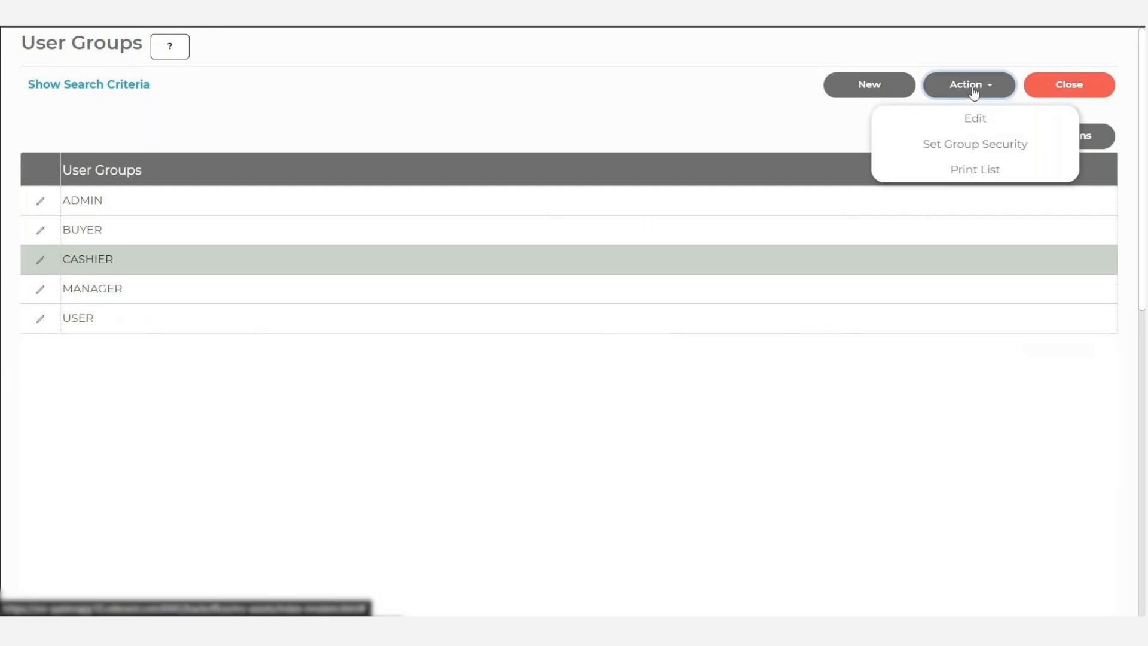
{"action": "left_click", "coordinate": [981, 122]}
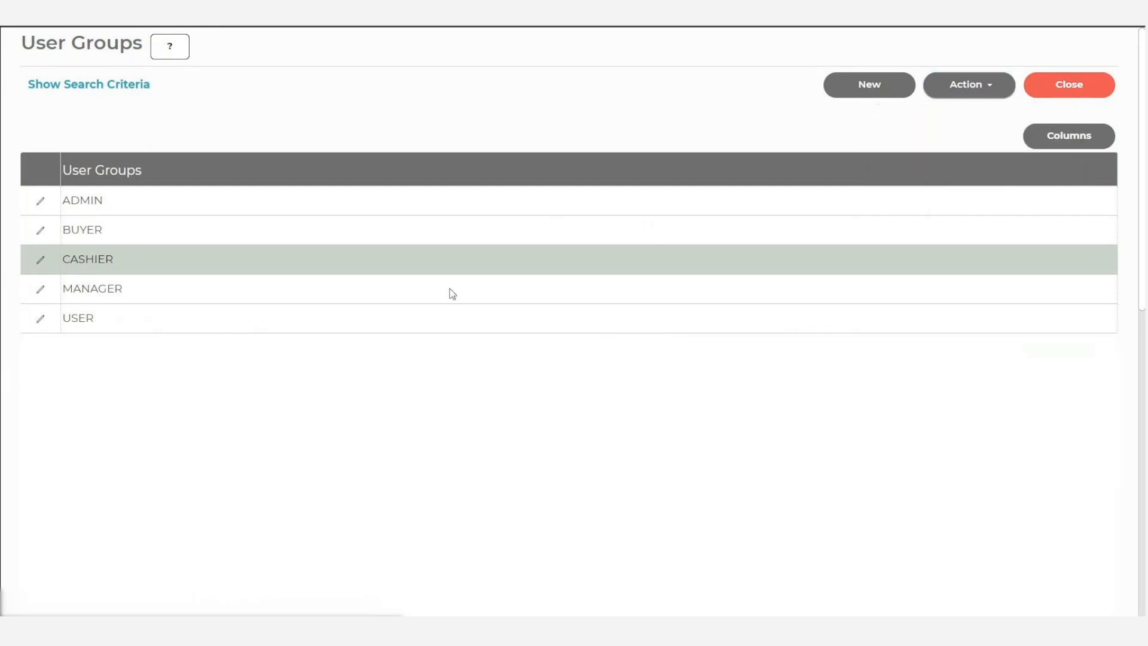
{"action": "scroll", "coordinate": [272, 359], "scroll_direction": "down", "scroll_amount": 5}
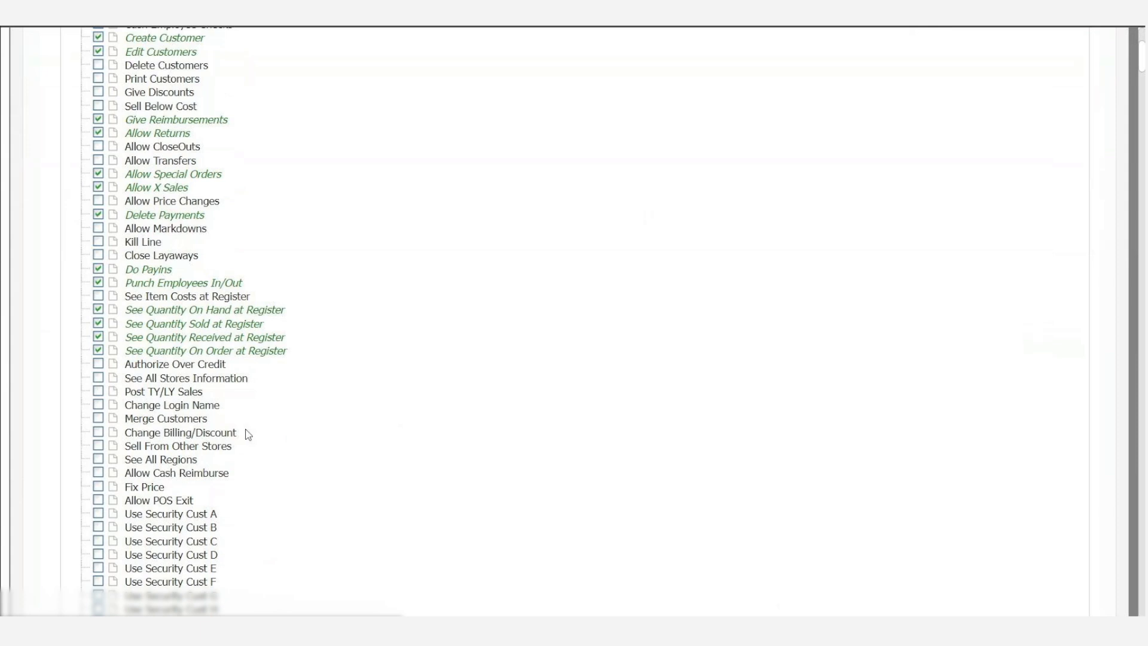
{"action": "left_click", "coordinate": [202, 477]}
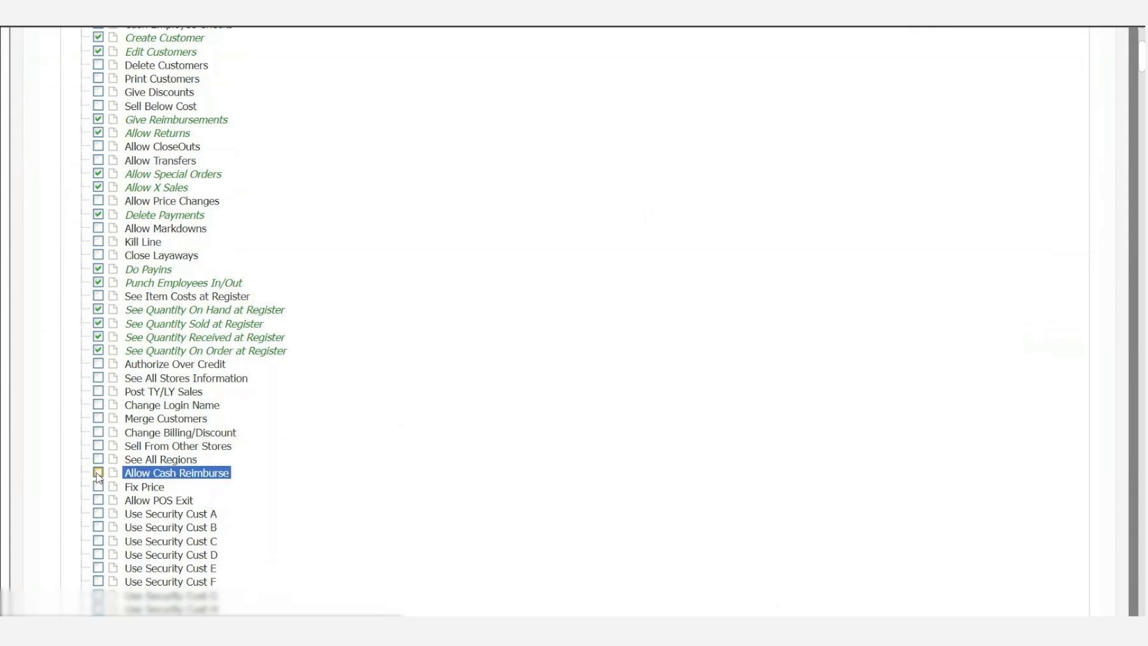
{"action": "left_click", "coordinate": [98, 473]}
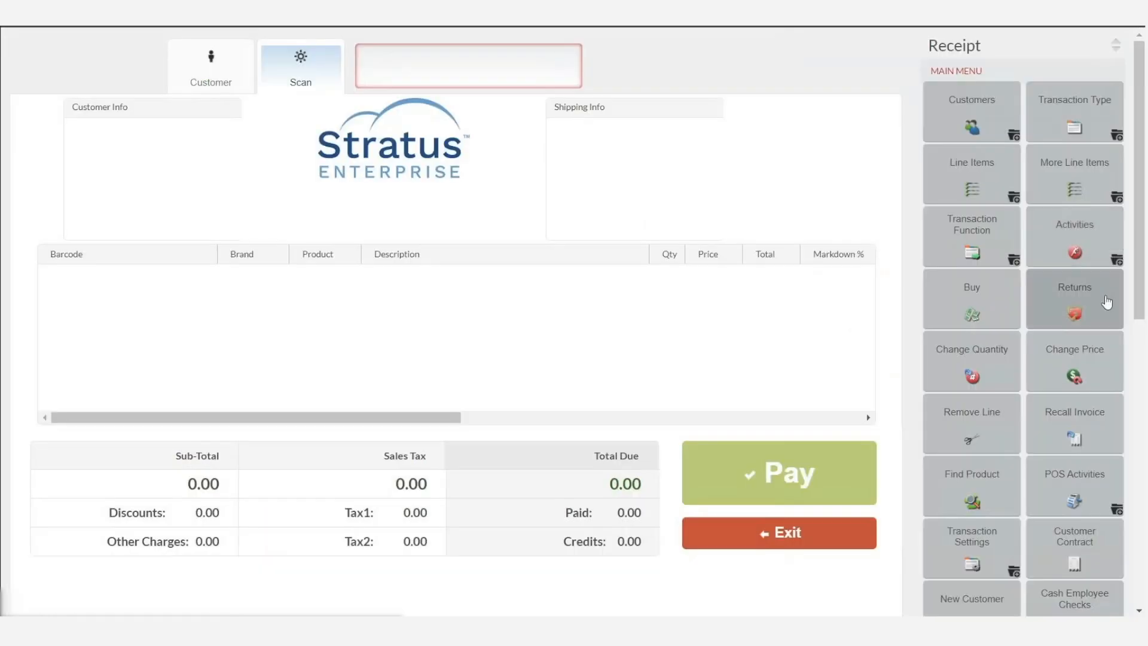
- Start a return at the POS by receipt number, set the return reason to DID NOT LIKE and select all items on the receipt
{"action": "left_click", "coordinate": [1087, 312]}
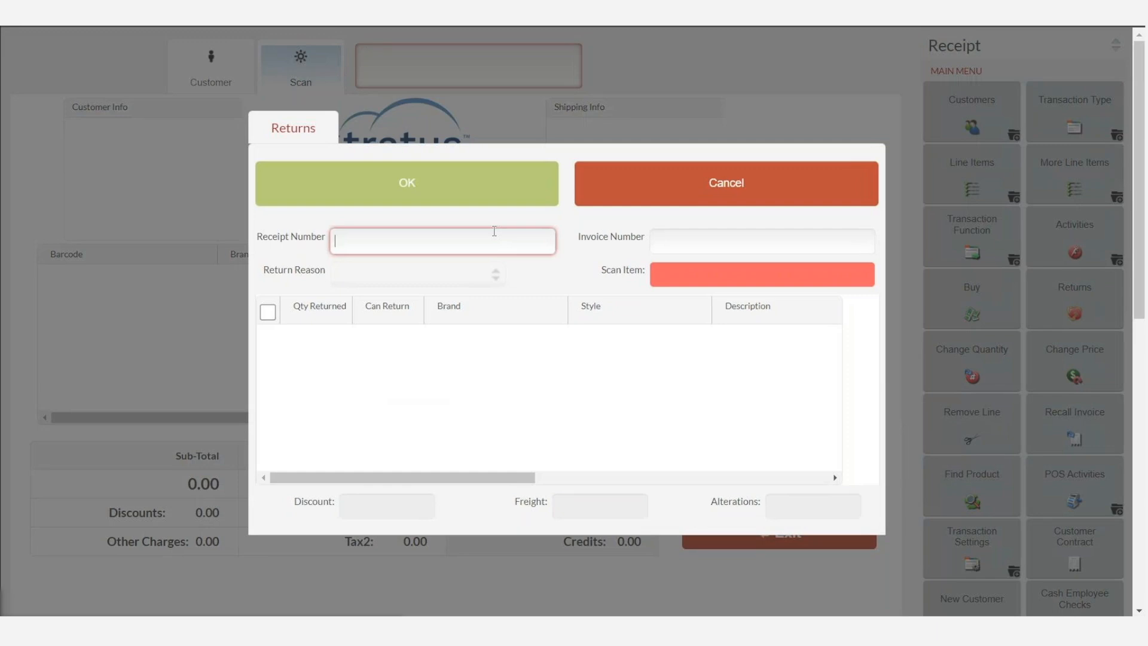
{"action": "type", "text": "9732"}
{"action": "key", "text": "Return"}
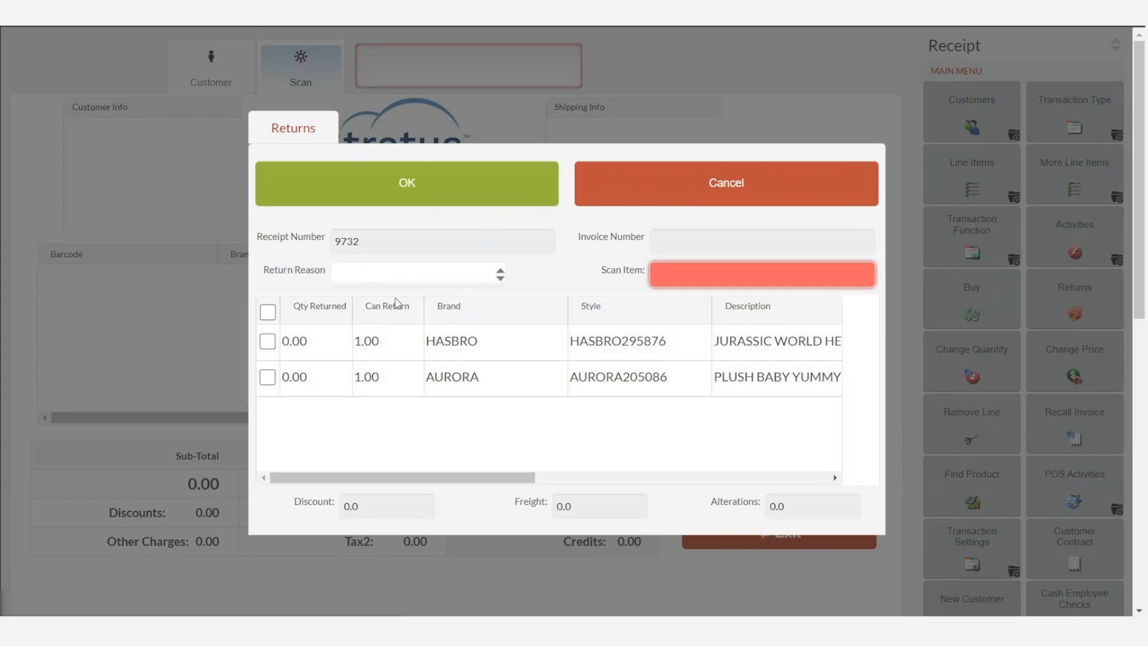
{"action": "left_click", "coordinate": [443, 268]}
{"action": "left_click", "coordinate": [436, 331]}
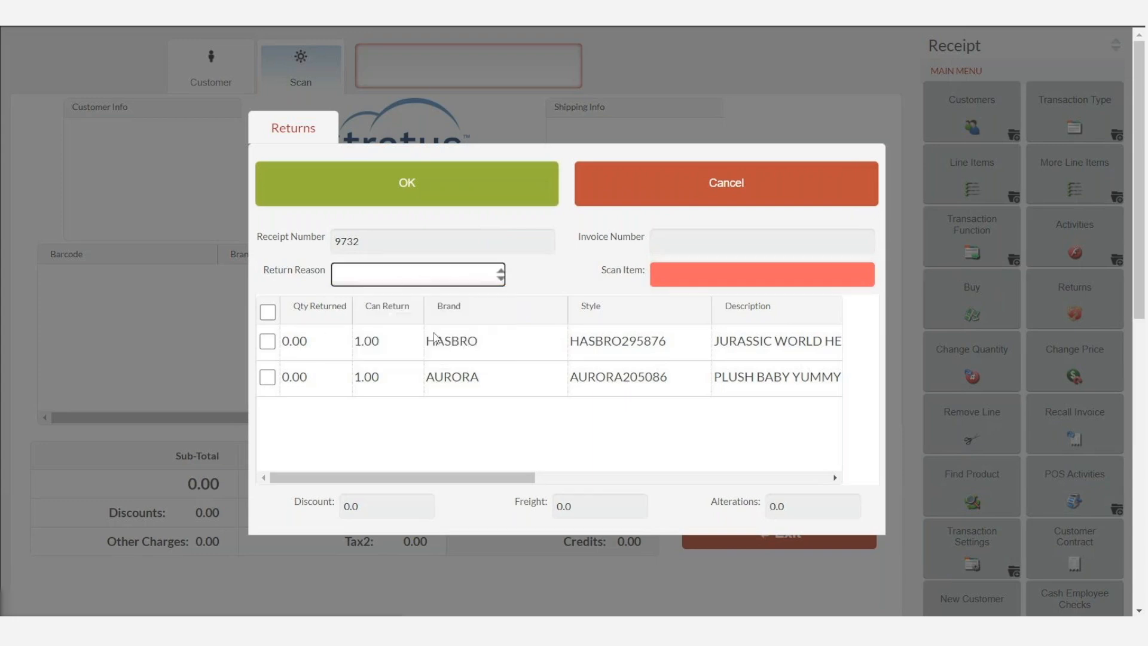
{"action": "left_click", "coordinate": [272, 315]}
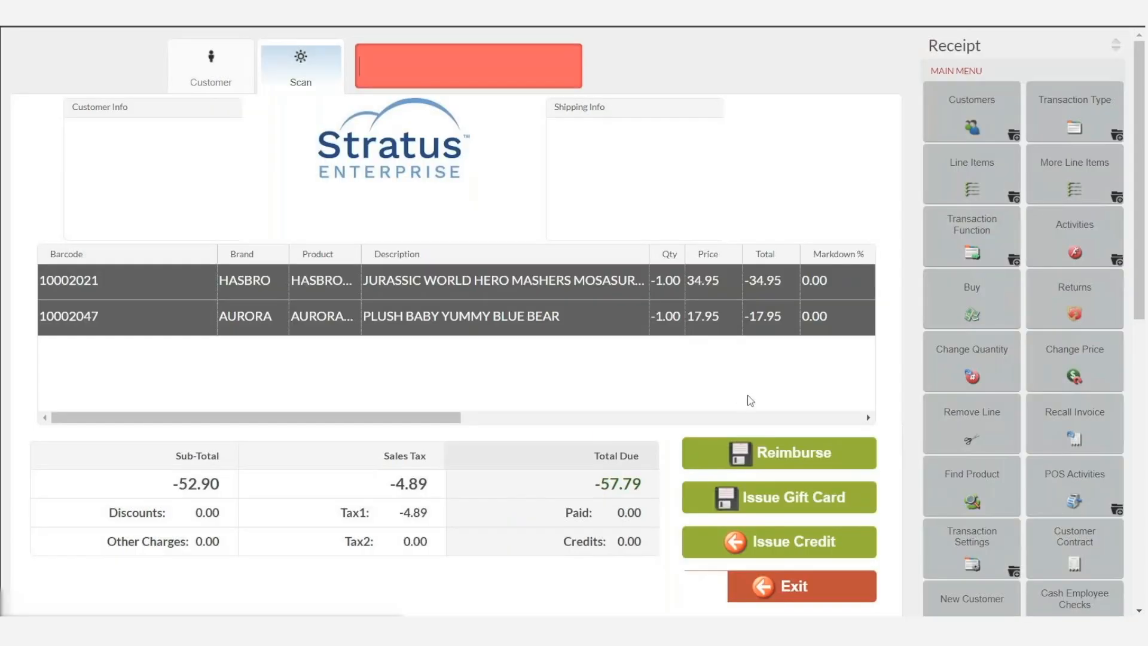
- Proceed to payment for the return and process the credit card refund of 37.79
{"action": "left_click", "coordinate": [828, 460]}
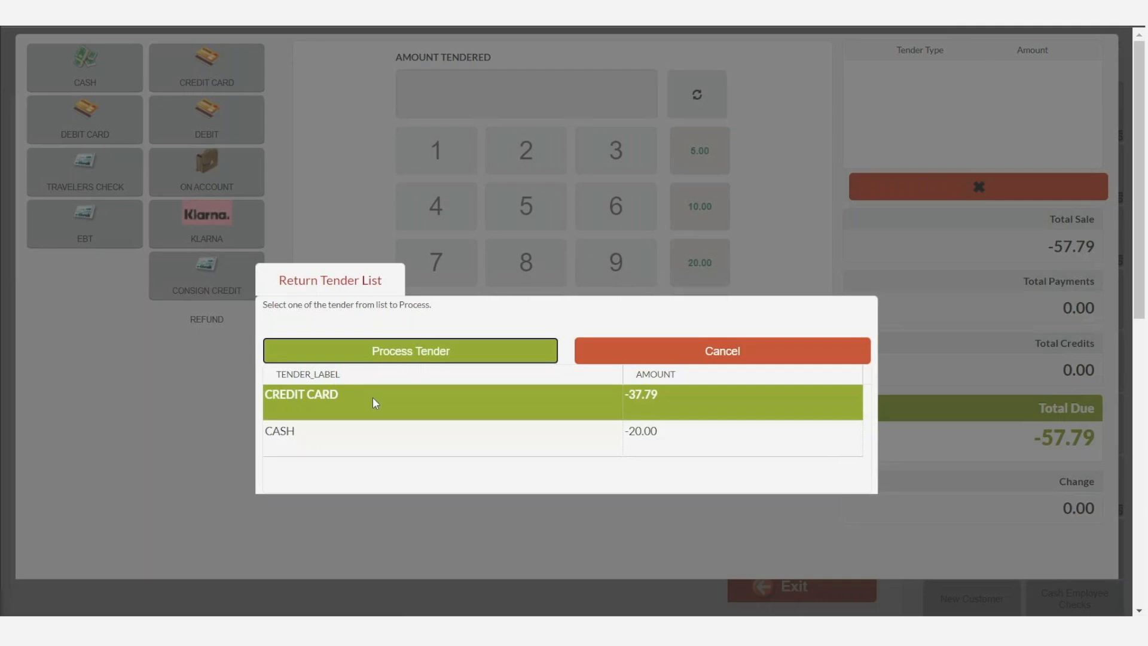
{"action": "left_click", "coordinate": [480, 353]}
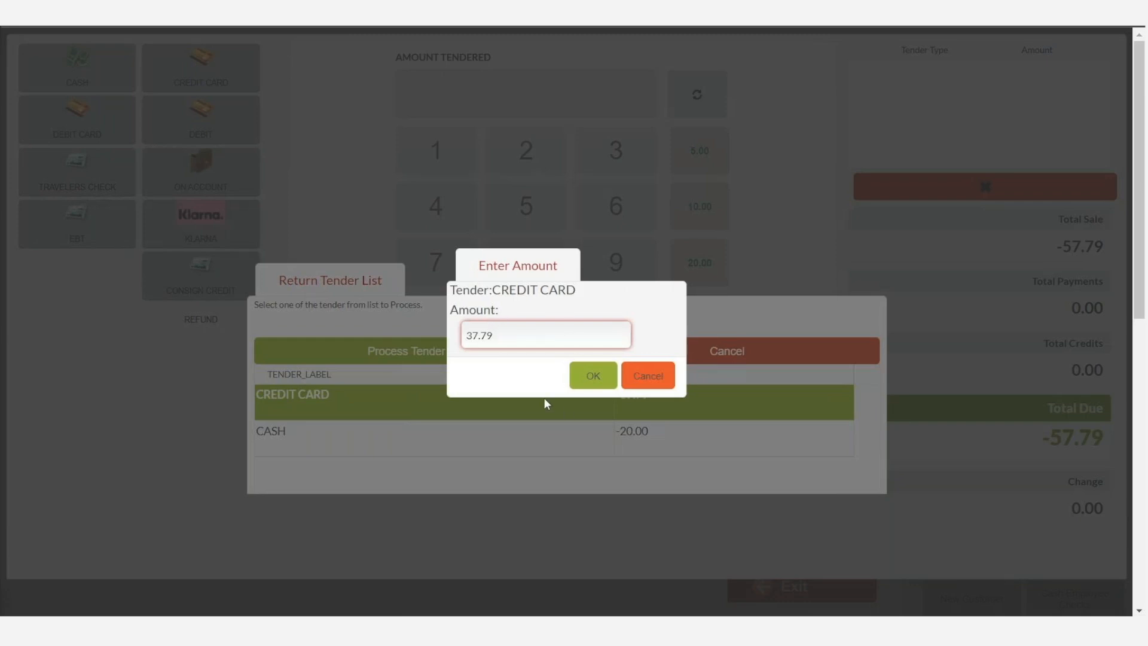
{"action": "left_click", "coordinate": [594, 377]}
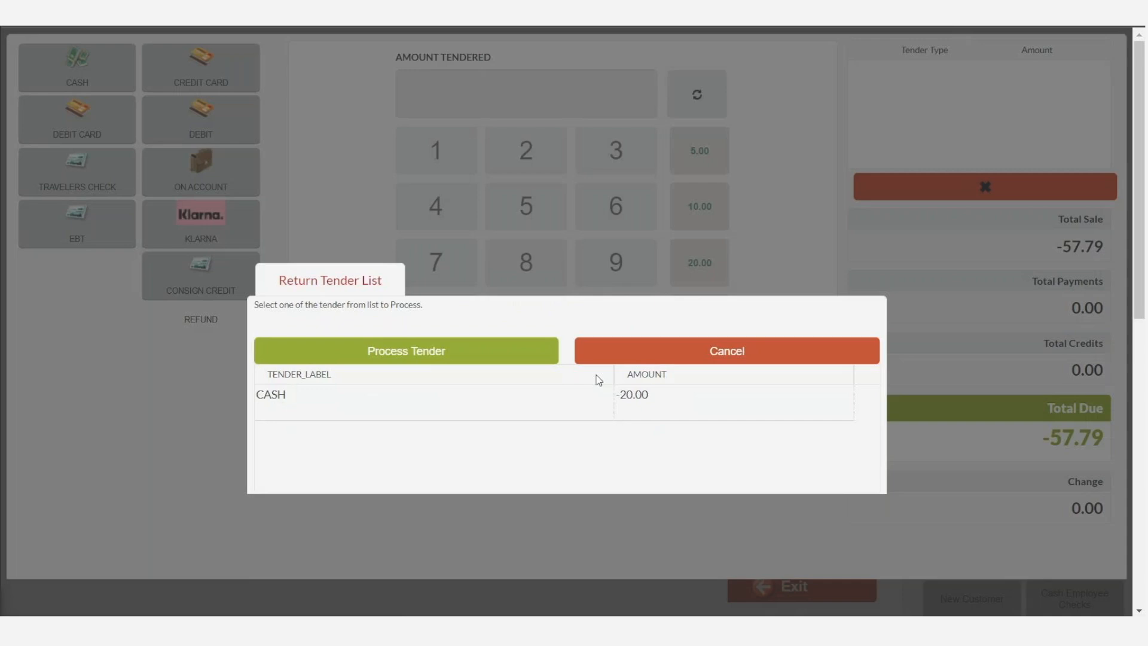
- Process the 20.00 cash refund and finish the return transaction
{"action": "left_click", "coordinate": [482, 400]}
{"action": "left_click", "coordinate": [458, 354]}
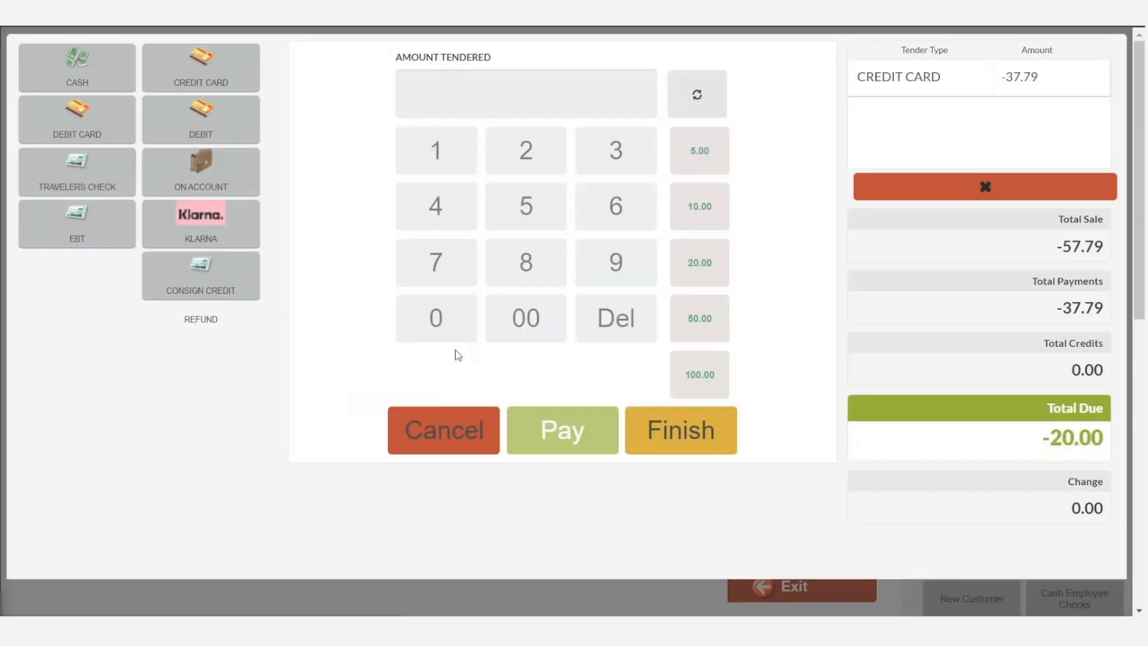
{"action": "left_click", "coordinate": [682, 435]}
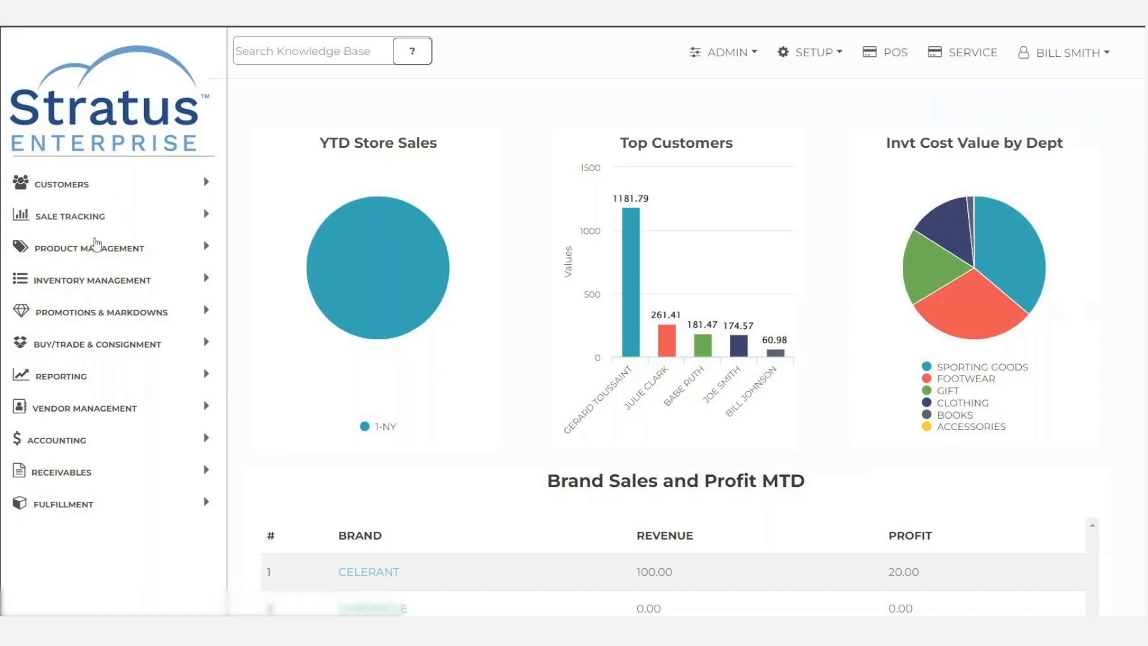
- Start a new product record from the Products list
{"action": "left_click", "coordinate": [75, 246]}
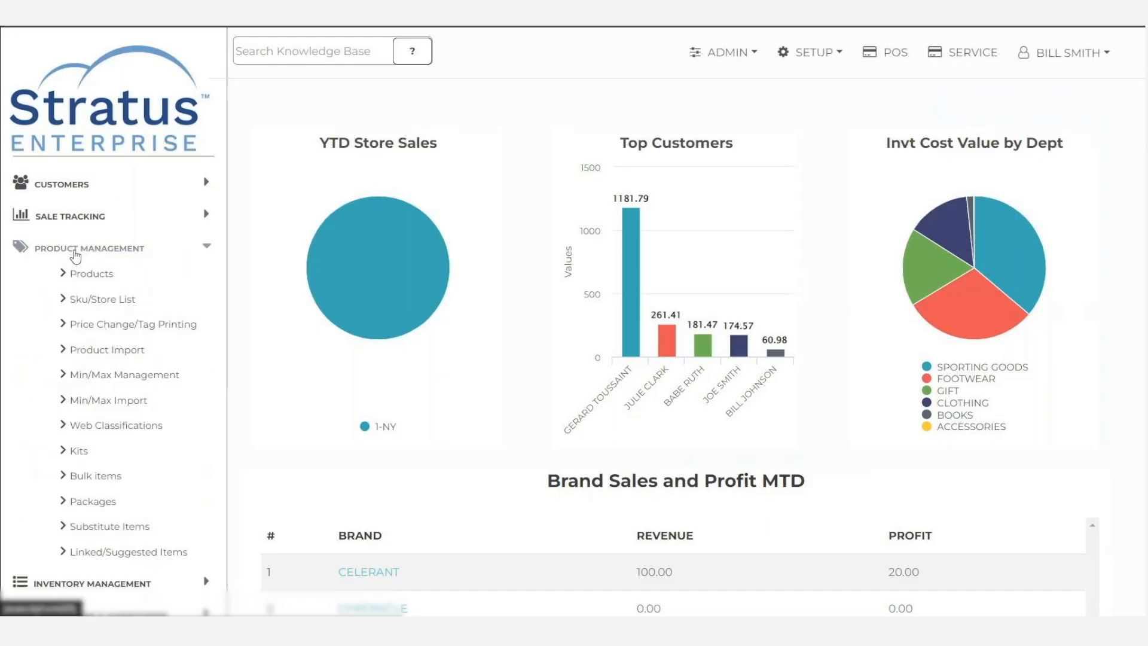
{"action": "left_click", "coordinate": [86, 276]}
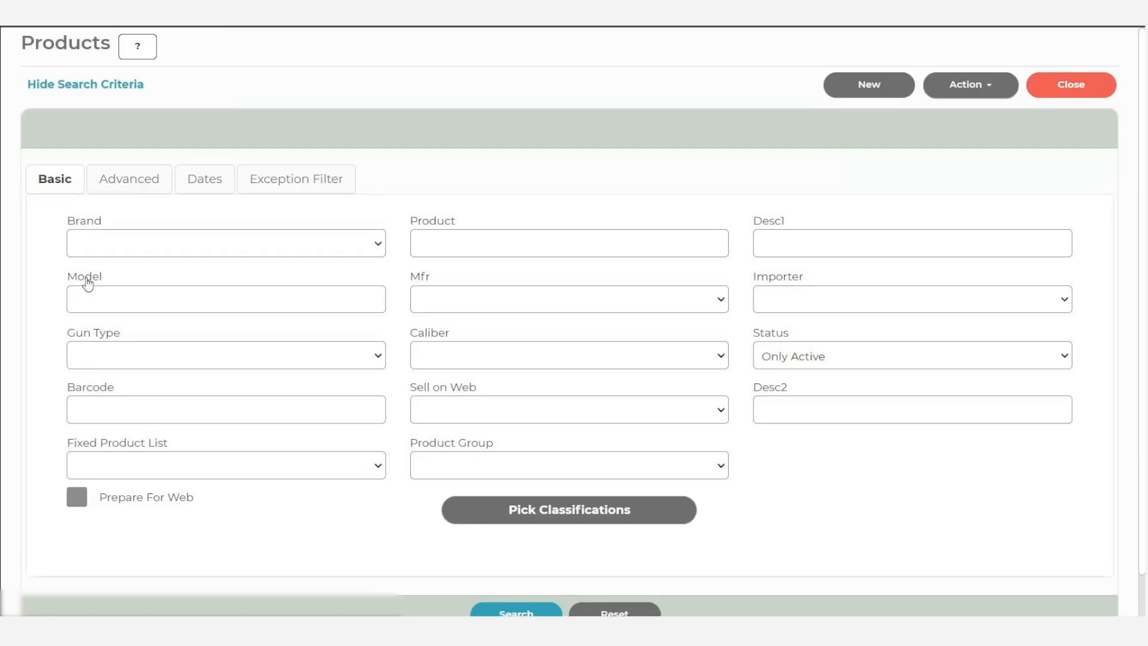
{"action": "left_click", "coordinate": [868, 86]}
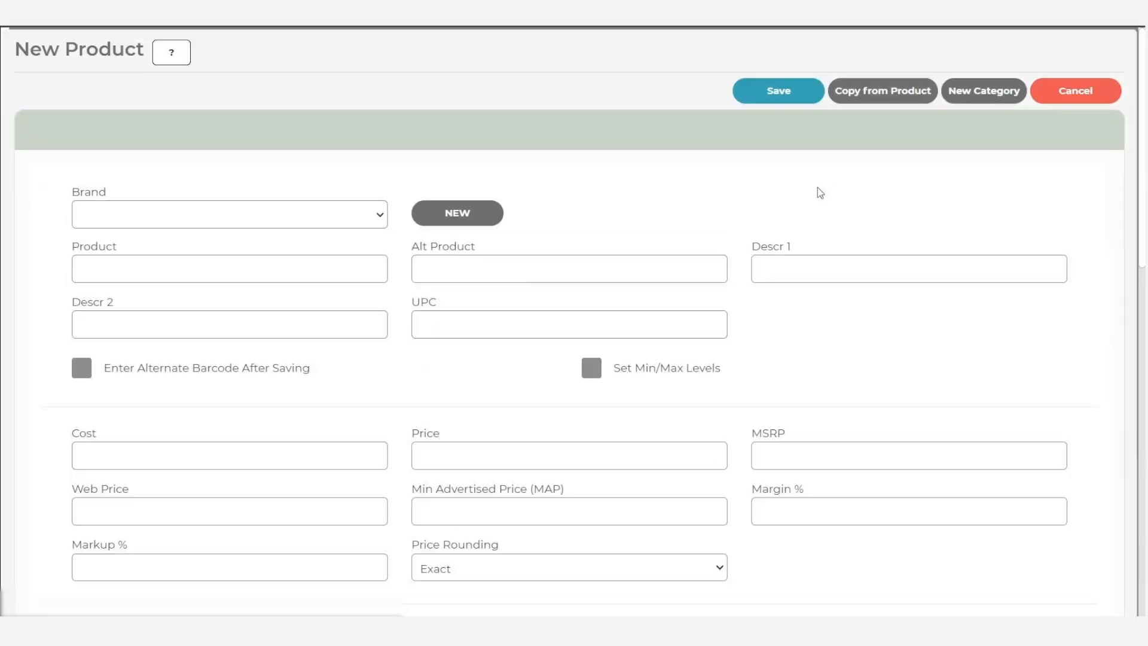
- Add WINTER 2024 as a new category option for the OF4 field type
{"action": "left_click", "coordinate": [976, 99]}
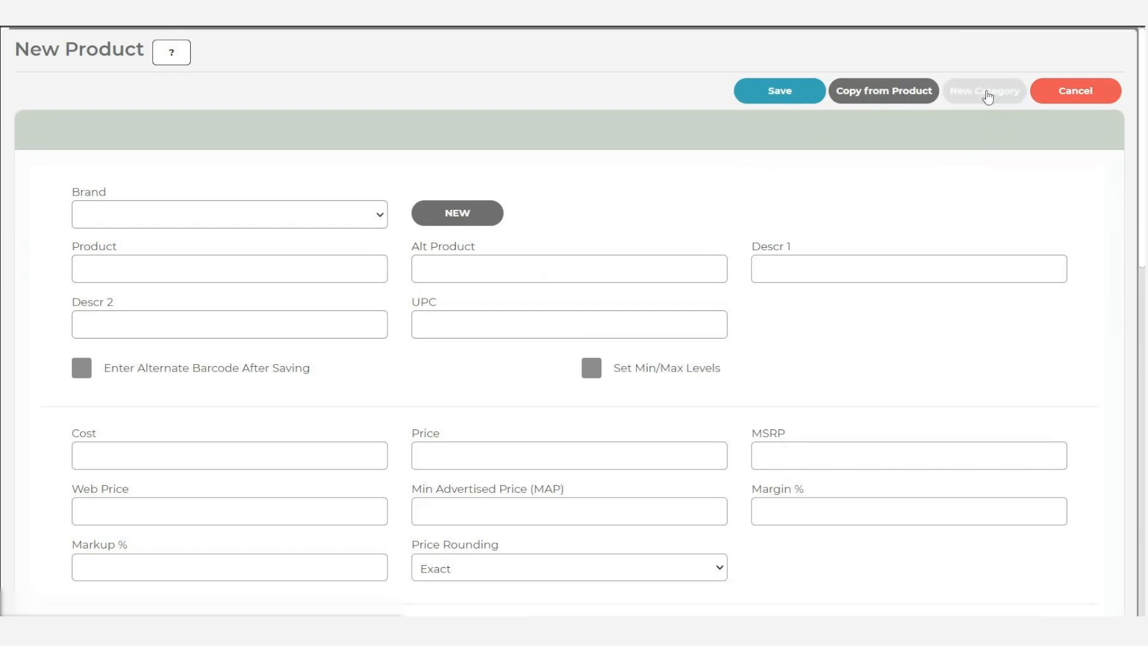
{"action": "left_click", "coordinate": [604, 310]}
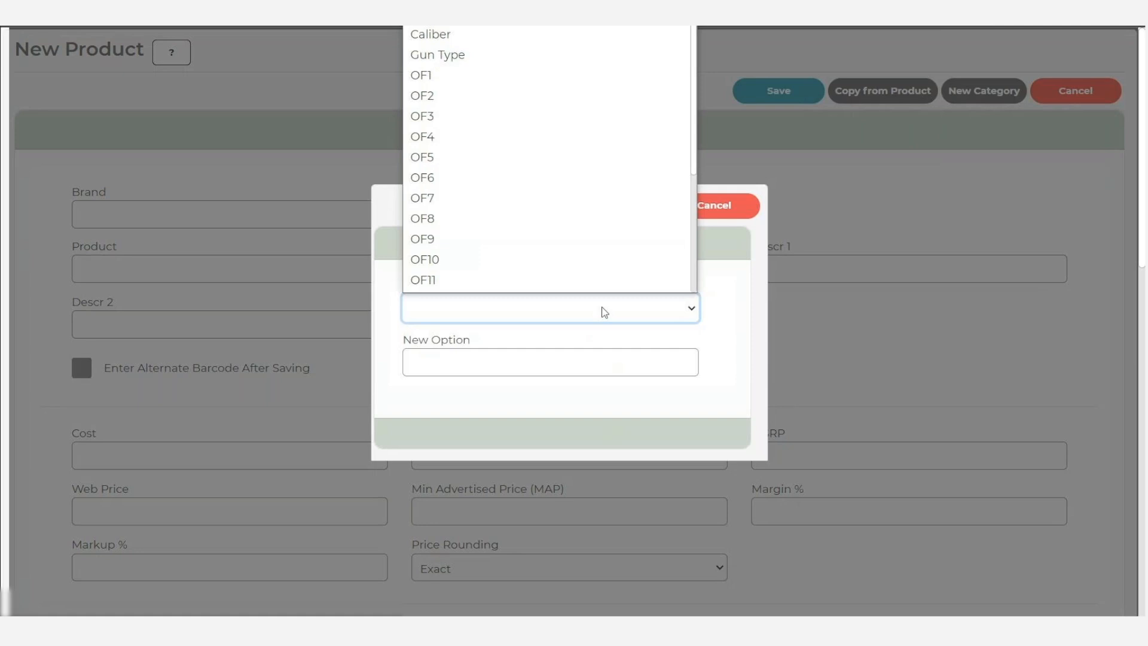
{"action": "scroll", "coordinate": [576, 179], "scroll_direction": "down", "scroll_amount": 1}
{"action": "left_click", "coordinate": [563, 120]}
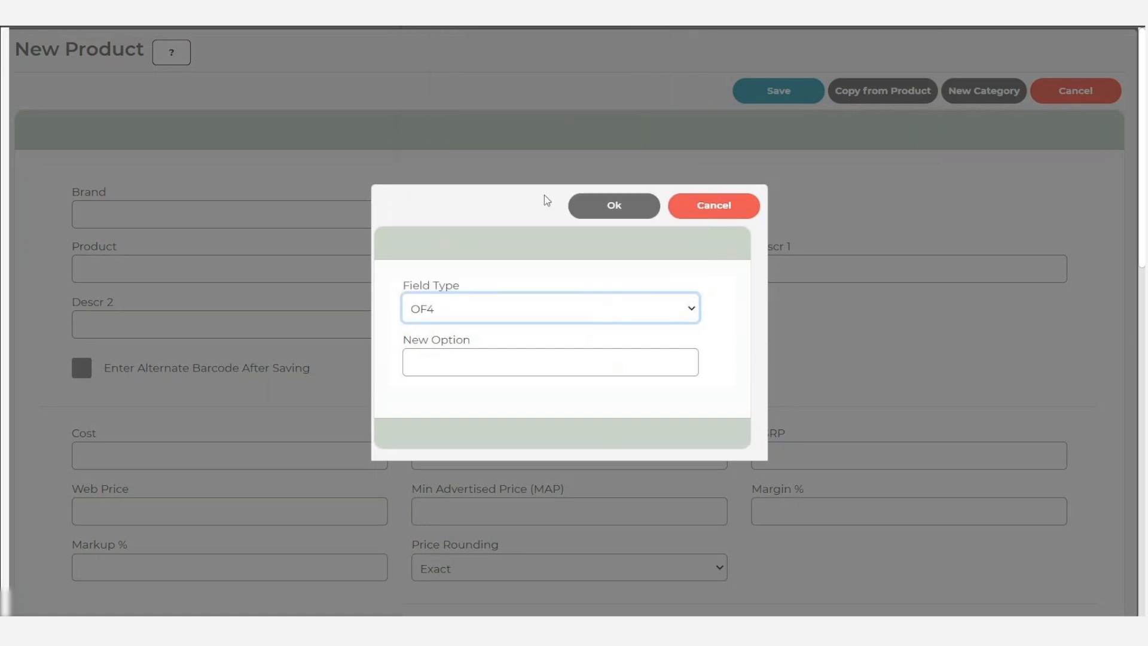
{"action": "left_click", "coordinate": [517, 367]}
{"action": "type", "text": "WINTE"}
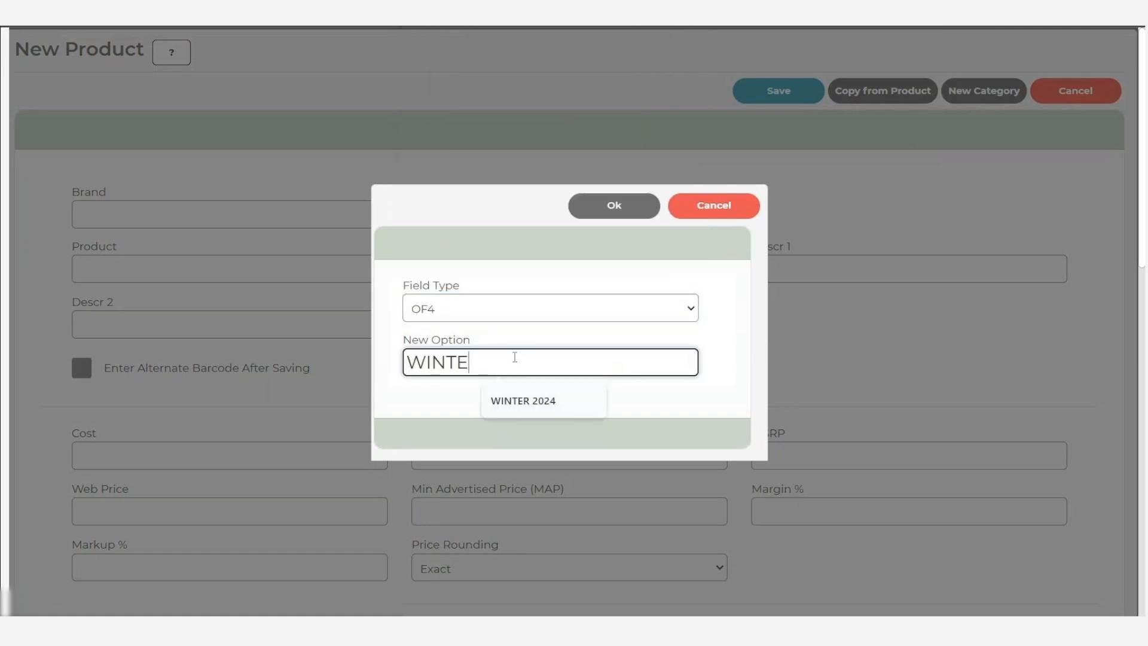
{"action": "type", "text": "R 2024"}
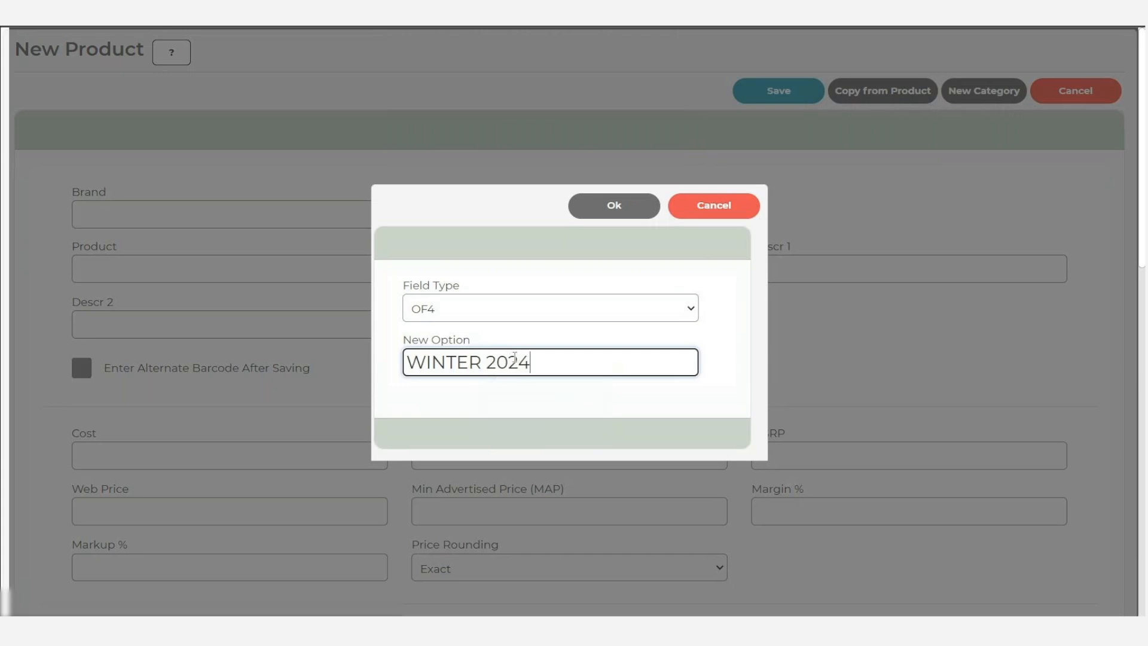
{"action": "left_click", "coordinate": [612, 207]}
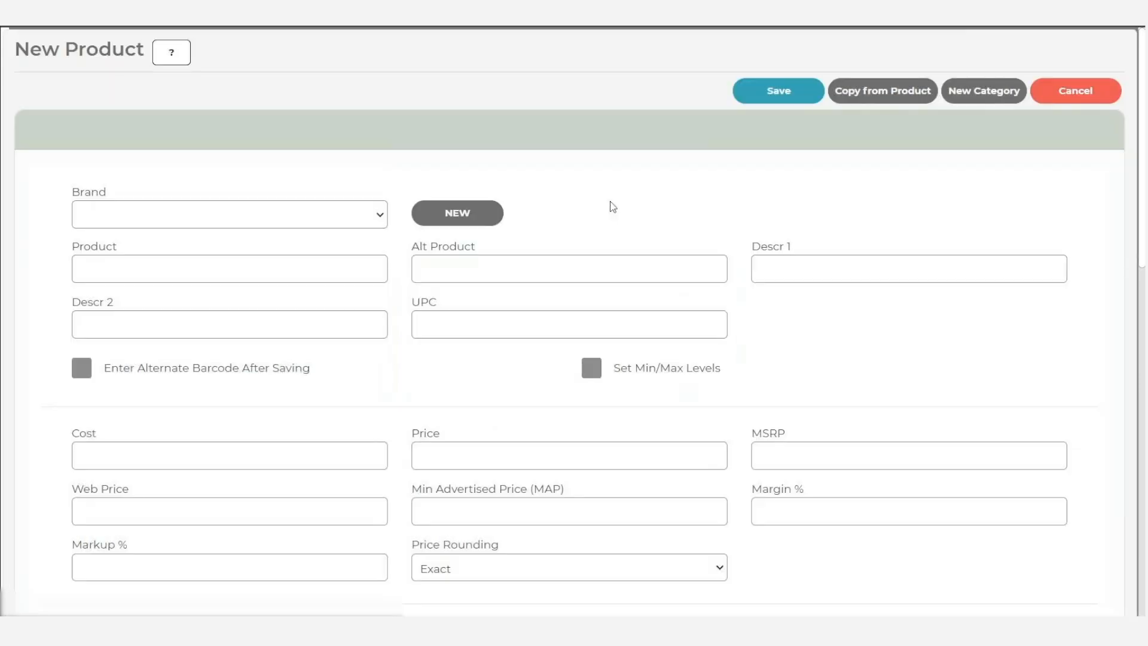
- Check the OF4 value on the new product and review the field types available for new category options
{"action": "scroll", "coordinate": [628, 275], "scroll_direction": "down", "scroll_amount": 7}
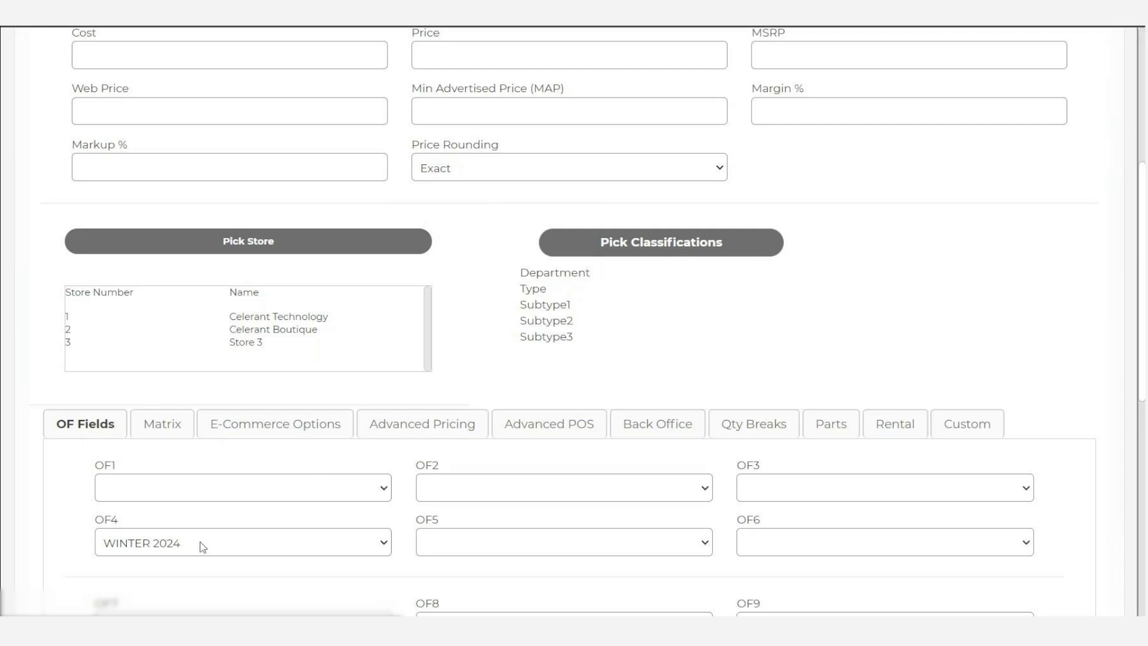
{"action": "scroll", "coordinate": [607, 437], "scroll_direction": "up", "scroll_amount": 5}
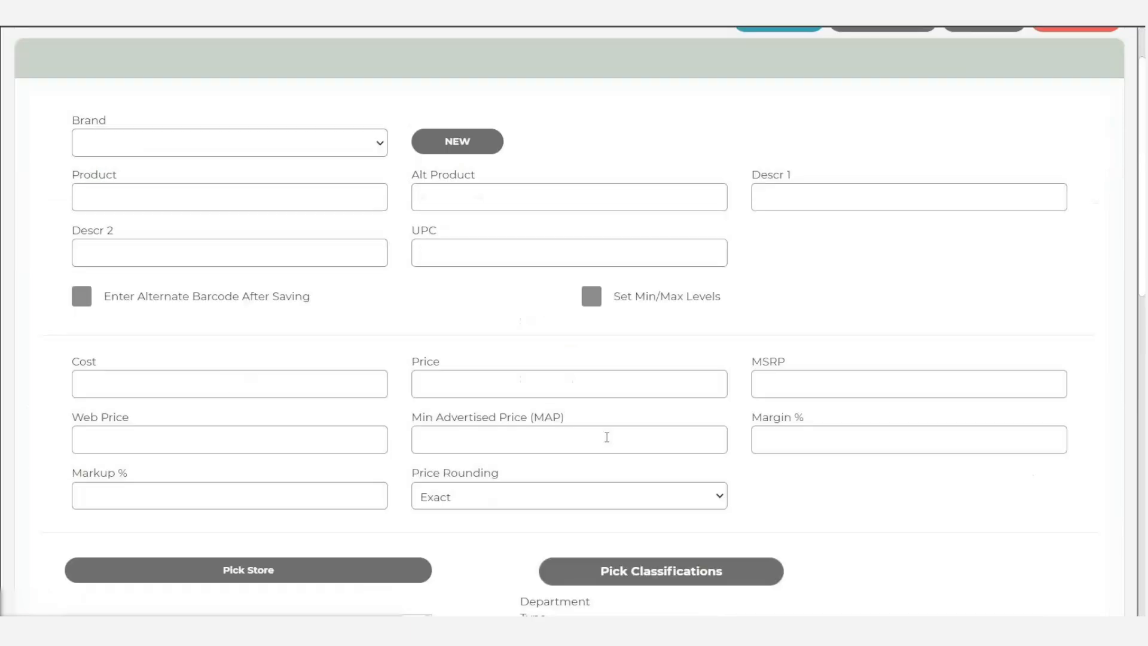
{"action": "scroll", "coordinate": [716, 277], "scroll_direction": "up", "scroll_amount": 1}
{"action": "left_click", "coordinate": [995, 91]}
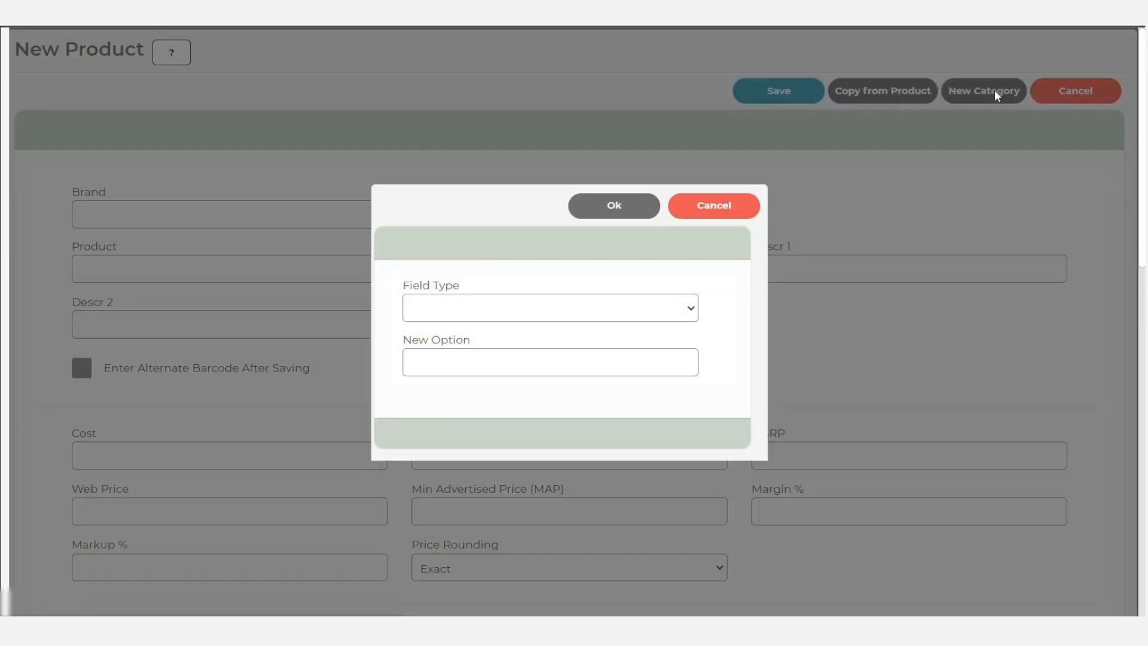
{"action": "left_click", "coordinate": [622, 307]}
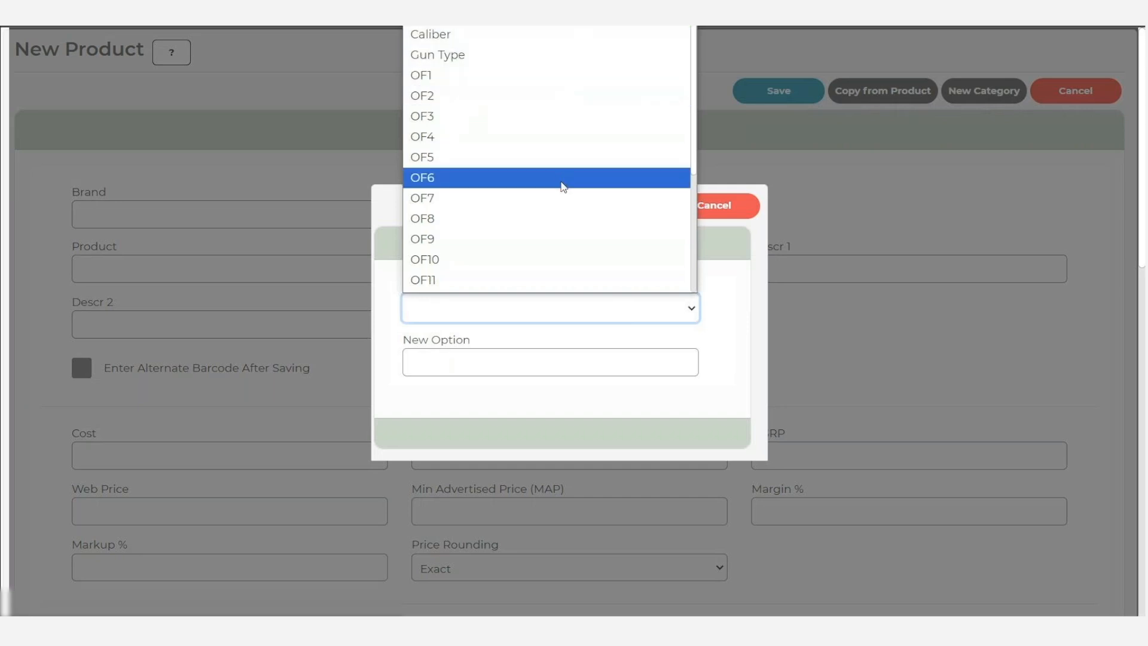
{"action": "scroll", "coordinate": [561, 185], "scroll_direction": "down", "scroll_amount": 3}
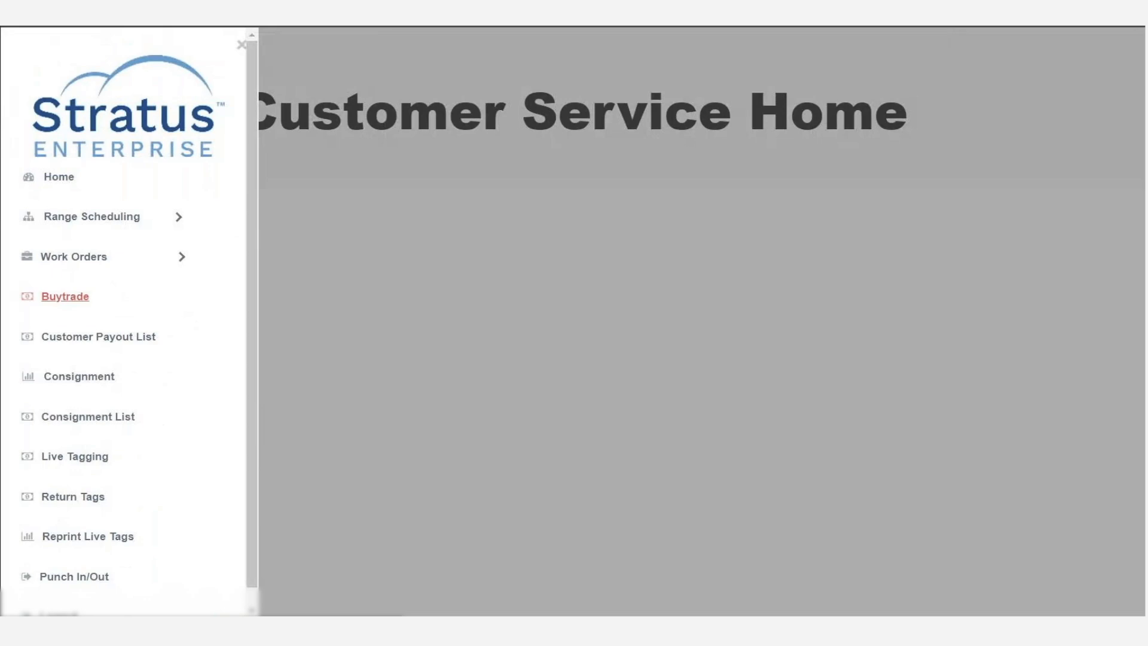
- Open Buytrade and look up the customer by phone number
{"action": "left_click", "coordinate": [65, 299]}
{"action": "type", "text": "9988"}
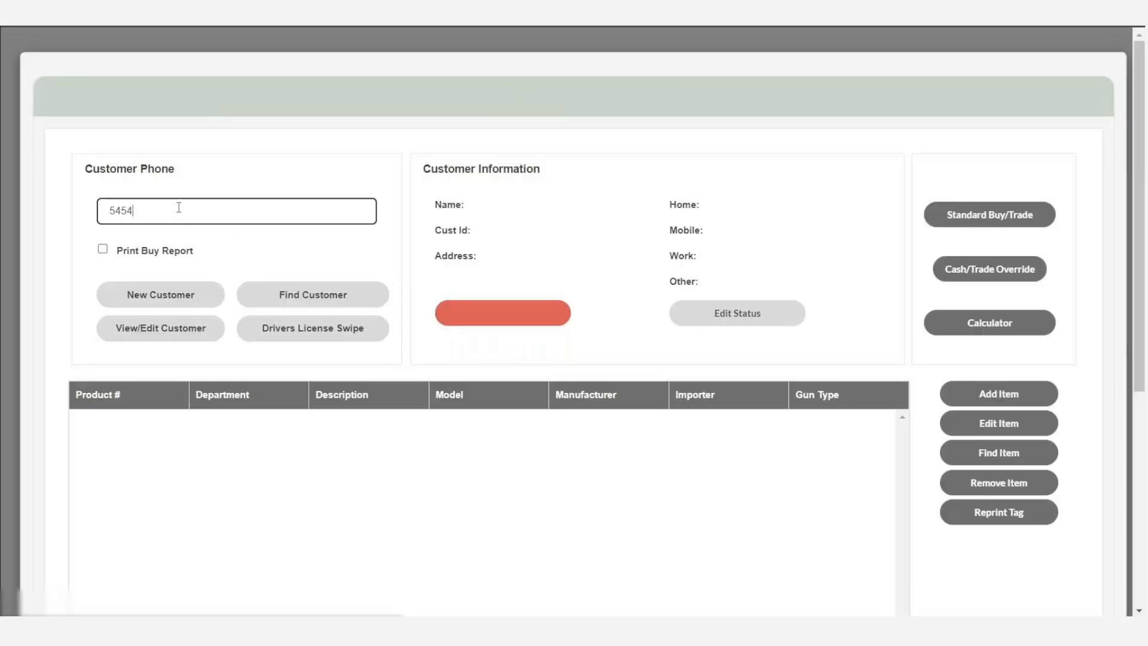
{"action": "key", "text": "Return"}
- Add an item to the buytrade classified under department BOOKS and type USED
{"action": "left_click", "coordinate": [1018, 398]}
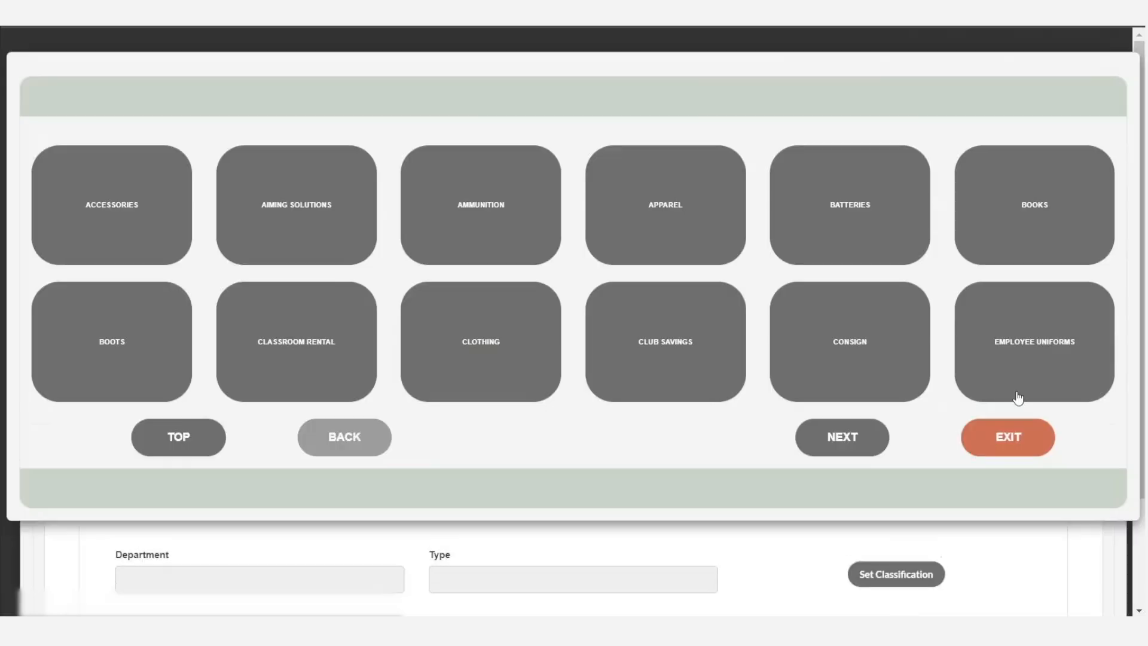
{"action": "left_click", "coordinate": [1026, 221]}
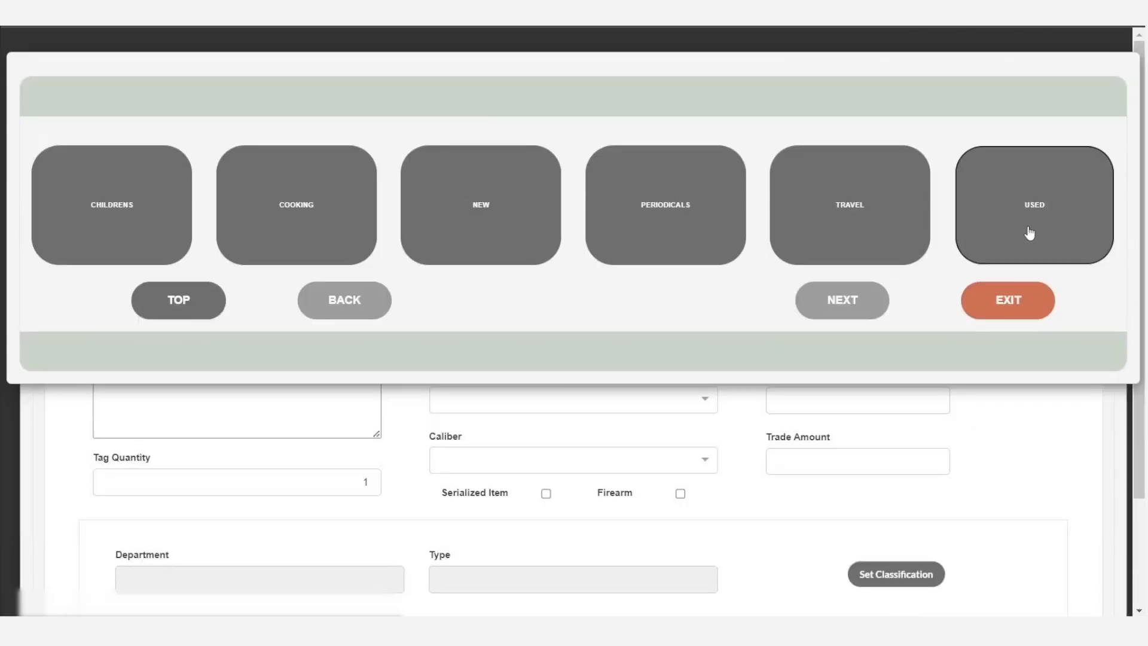
{"action": "left_click", "coordinate": [1026, 231]}
- Add SOFTCOVER as a new OF2 category option for the item and reopen the new category form
{"action": "left_click", "coordinate": [954, 278]}
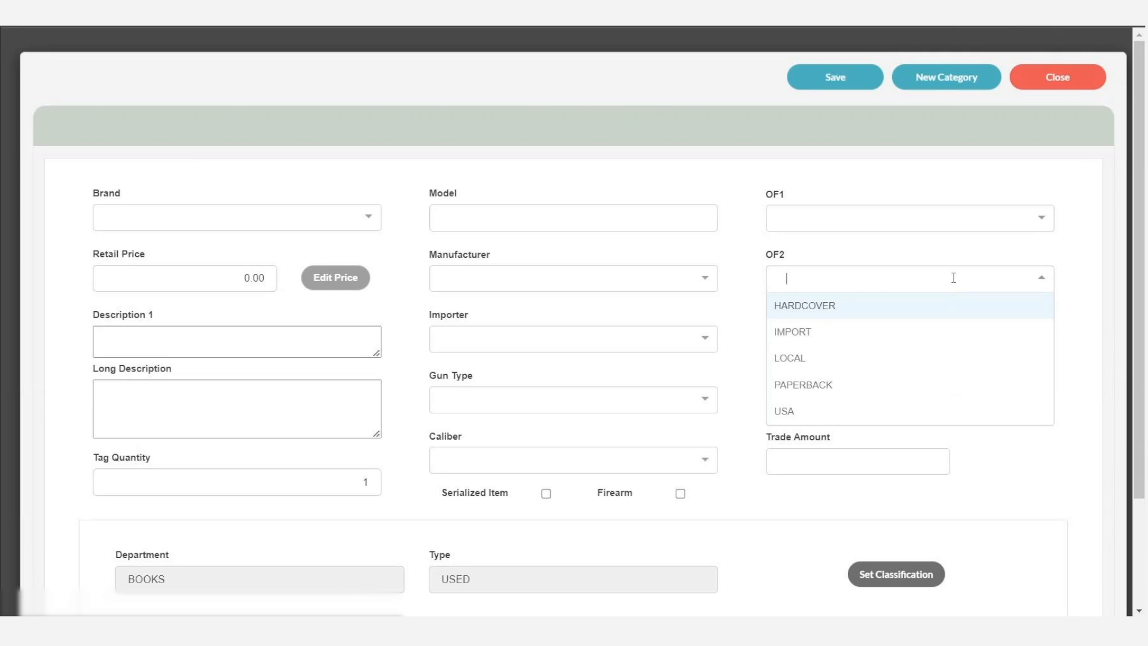
{"action": "left_click", "coordinate": [947, 77]}
{"action": "left_click", "coordinate": [608, 221]}
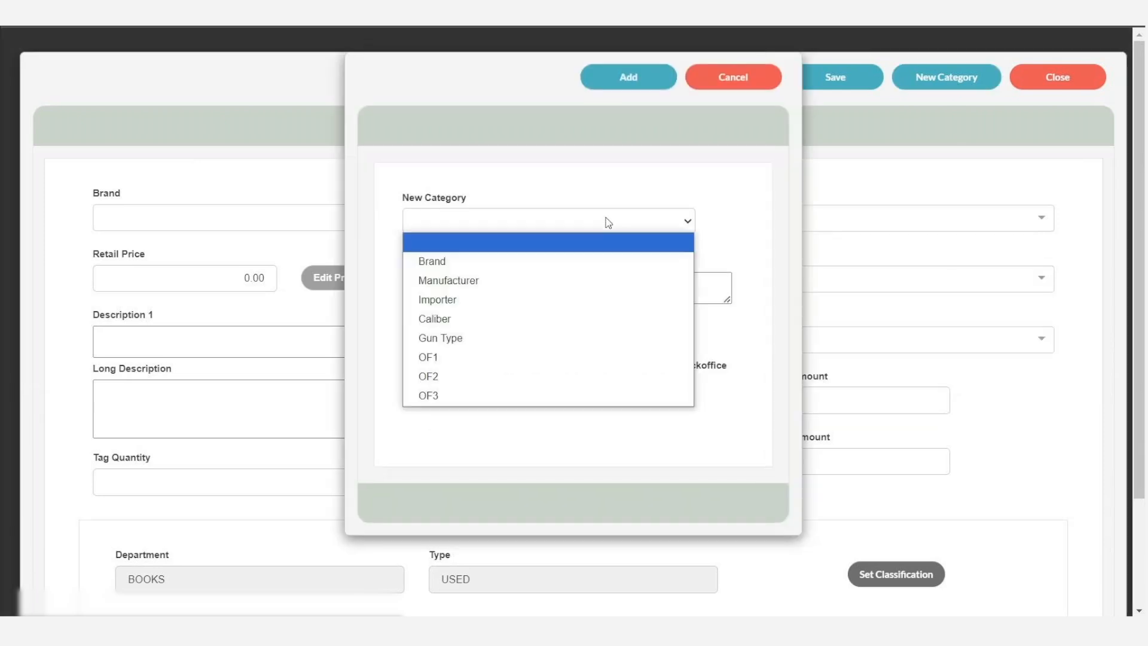
{"action": "left_click", "coordinate": [563, 377]}
{"action": "left_click", "coordinate": [536, 282]}
{"action": "type", "text": "SOFT"}
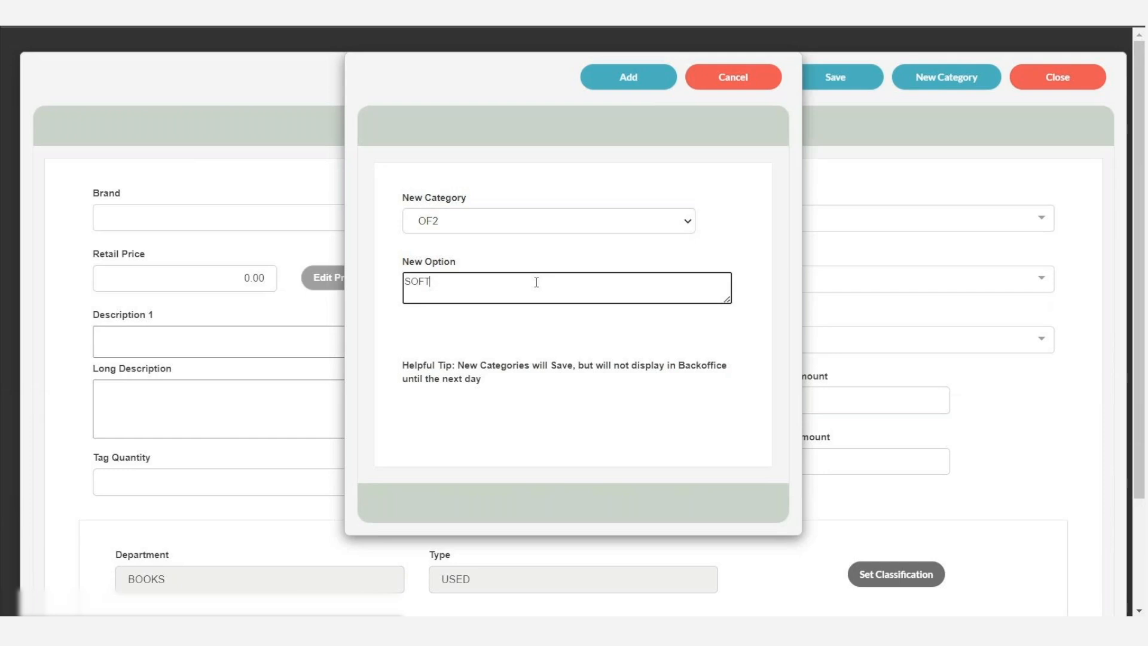
{"action": "type", "text": "COVER"}
{"action": "left_click", "coordinate": [658, 78]}
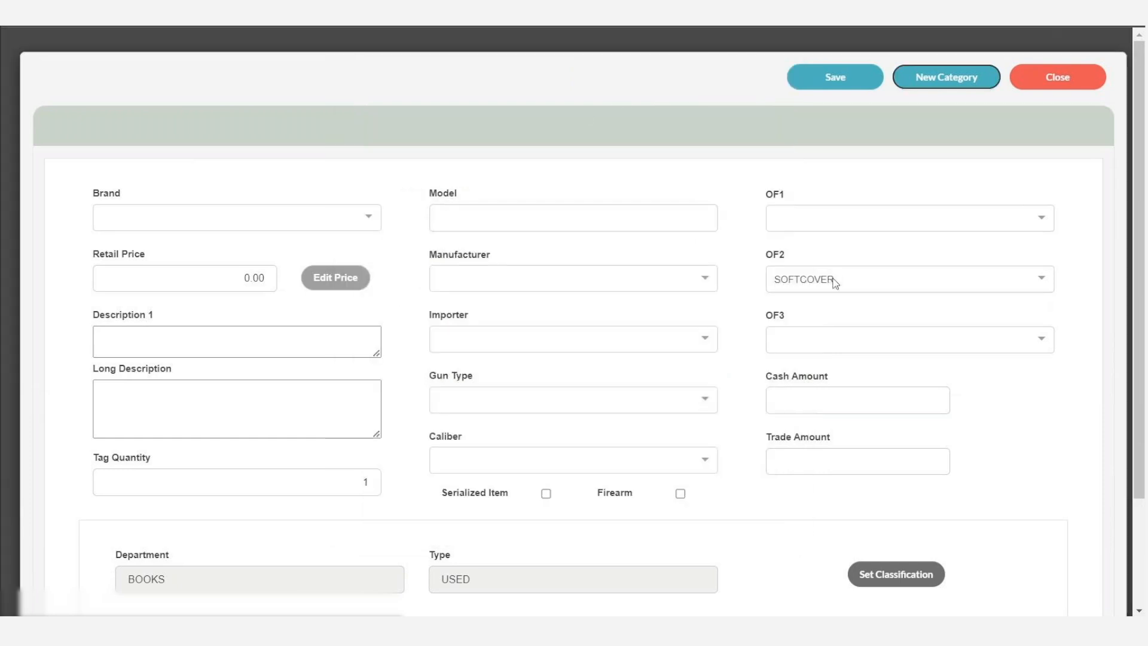
{"action": "left_click", "coordinate": [957, 80]}
{"action": "left_click", "coordinate": [665, 226]}
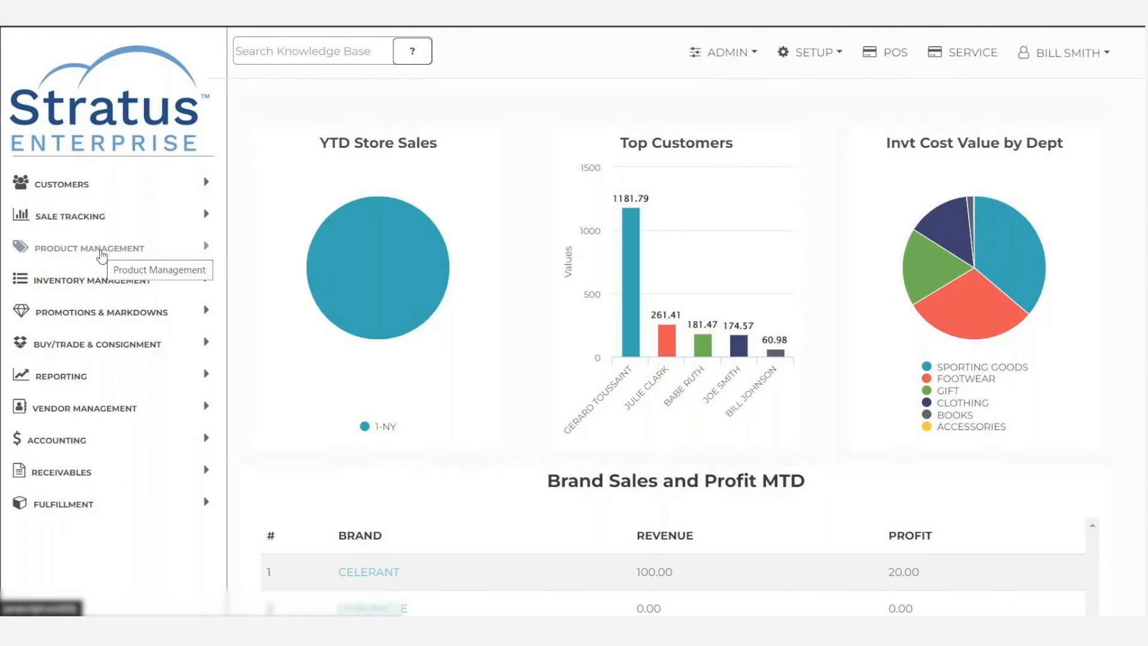
- Go to the Product Groups setup list and open the form for a new product group
{"action": "left_click", "coordinate": [99, 252]}
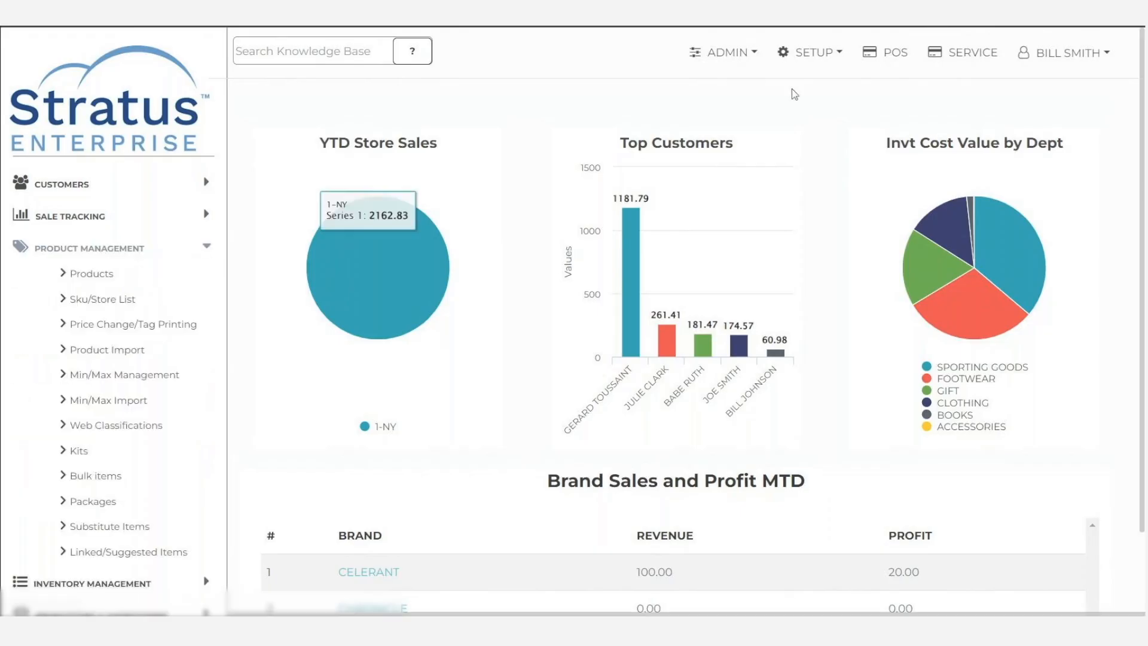
{"action": "left_click", "coordinate": [827, 55]}
{"action": "scroll", "coordinate": [815, 328], "scroll_direction": "down", "scroll_amount": 4}
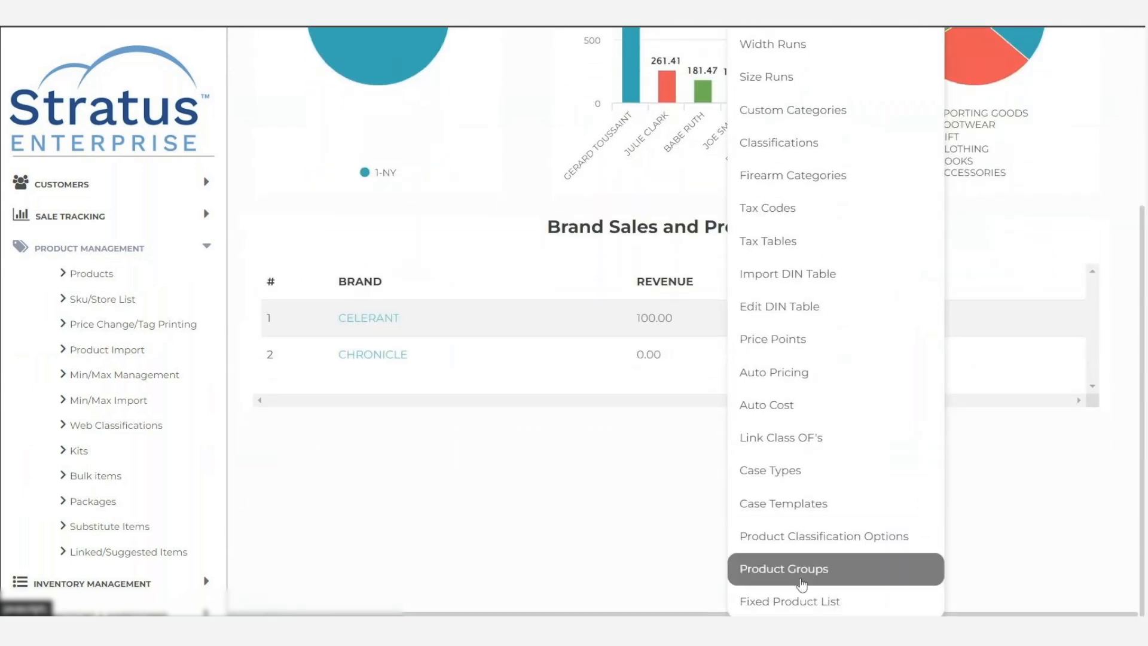
{"action": "left_click", "coordinate": [800, 577]}
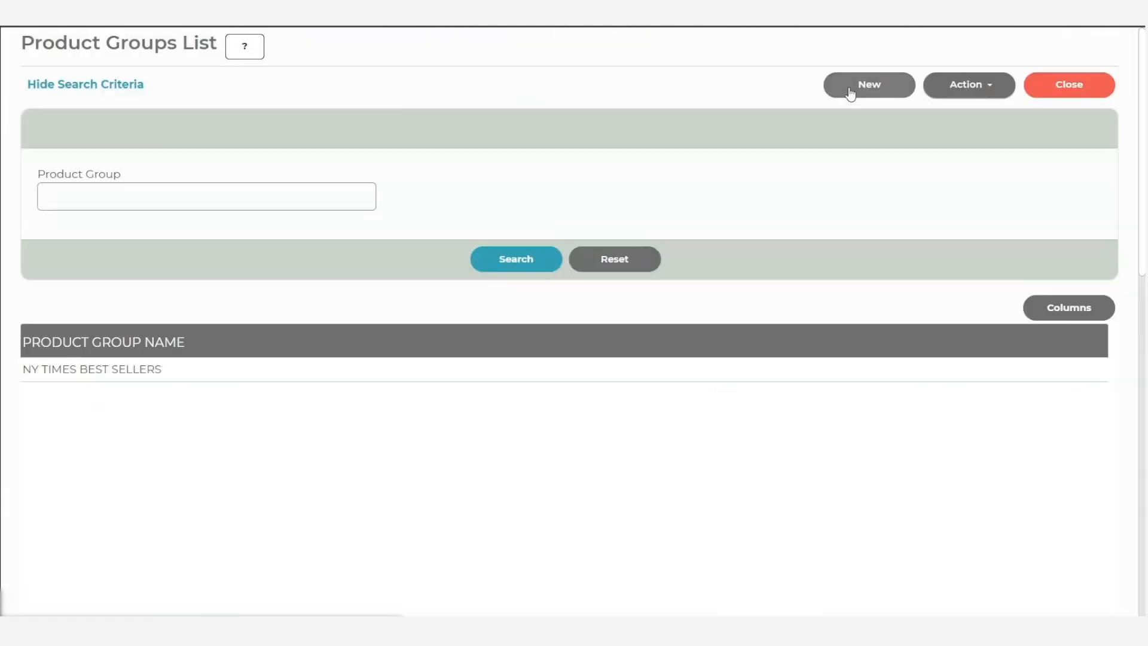
{"action": "left_click", "coordinate": [850, 89]}
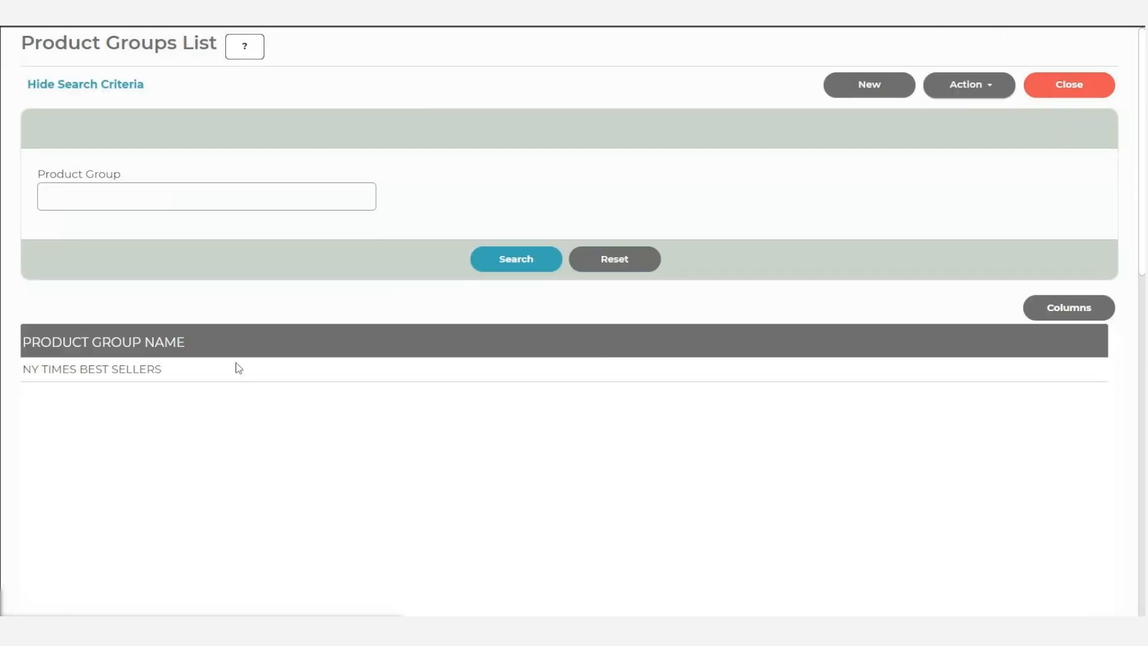
- Open the NY TIMES BEST SELLERS product group for editing and examine its filter conditions
{"action": "left_click", "coordinate": [973, 89]}
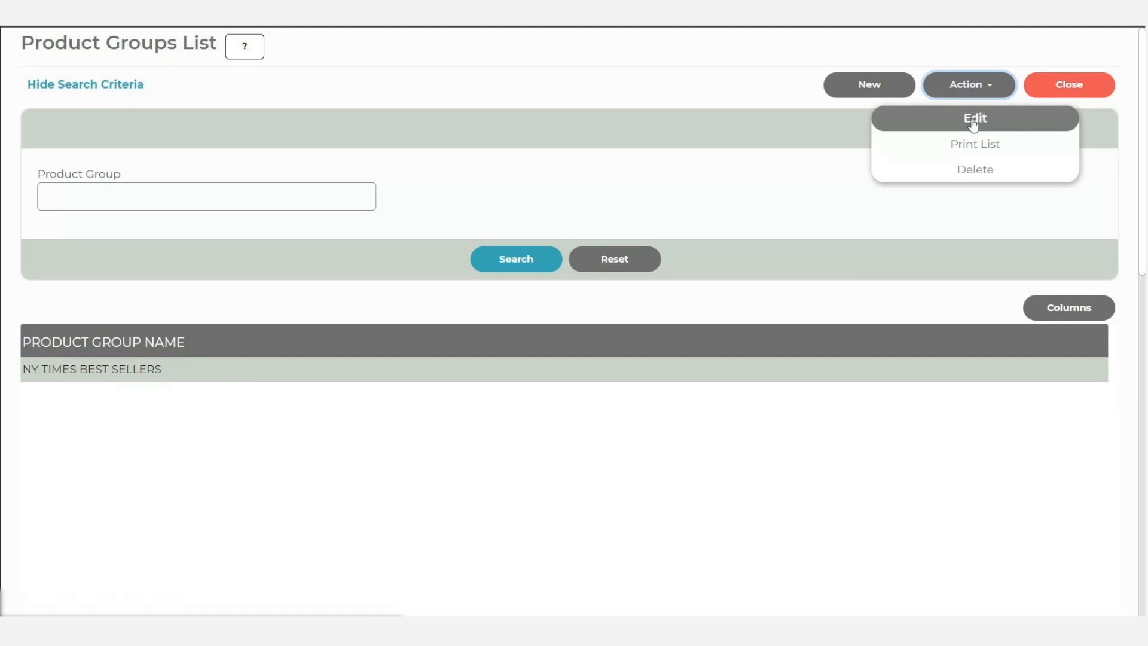
{"action": "left_click", "coordinate": [974, 120]}
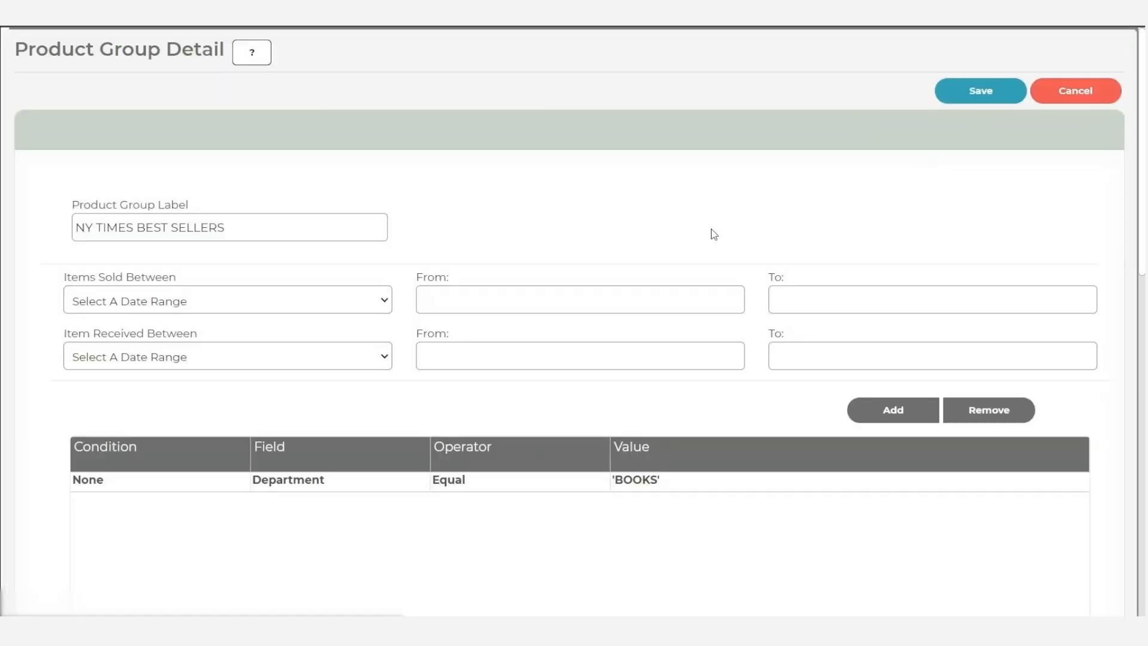
{"action": "scroll", "coordinate": [714, 234], "scroll_direction": "down", "scroll_amount": 1}
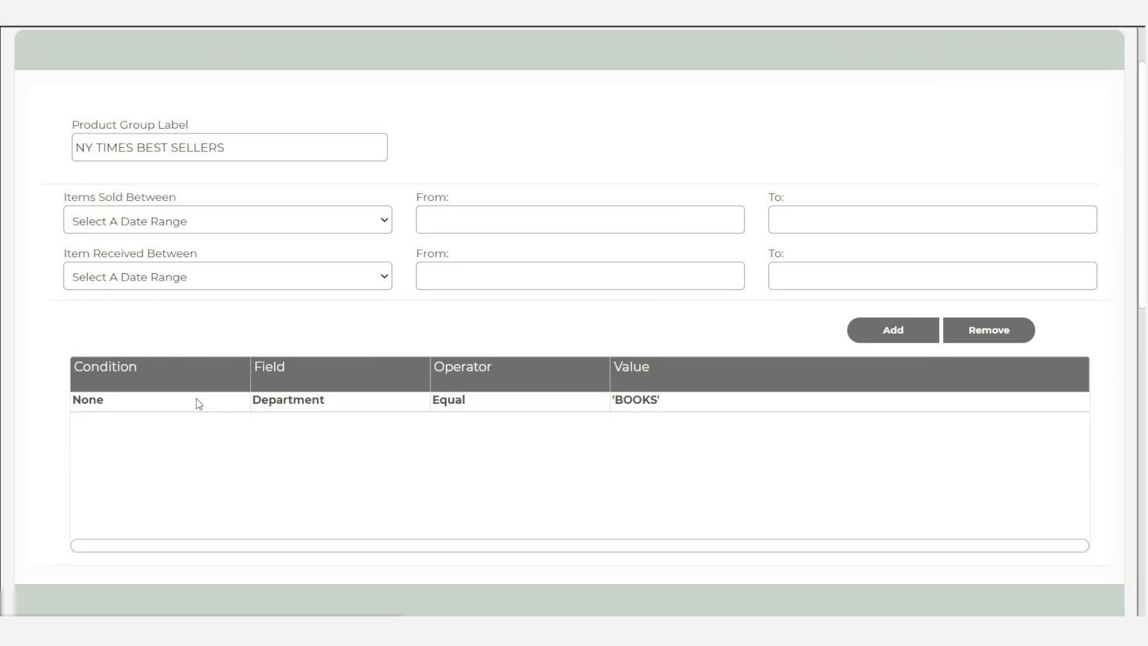
- Try adding a second filter condition to the product group and browse the fields it can use
{"action": "left_click", "coordinate": [901, 336]}
{"action": "left_click", "coordinate": [326, 428]}
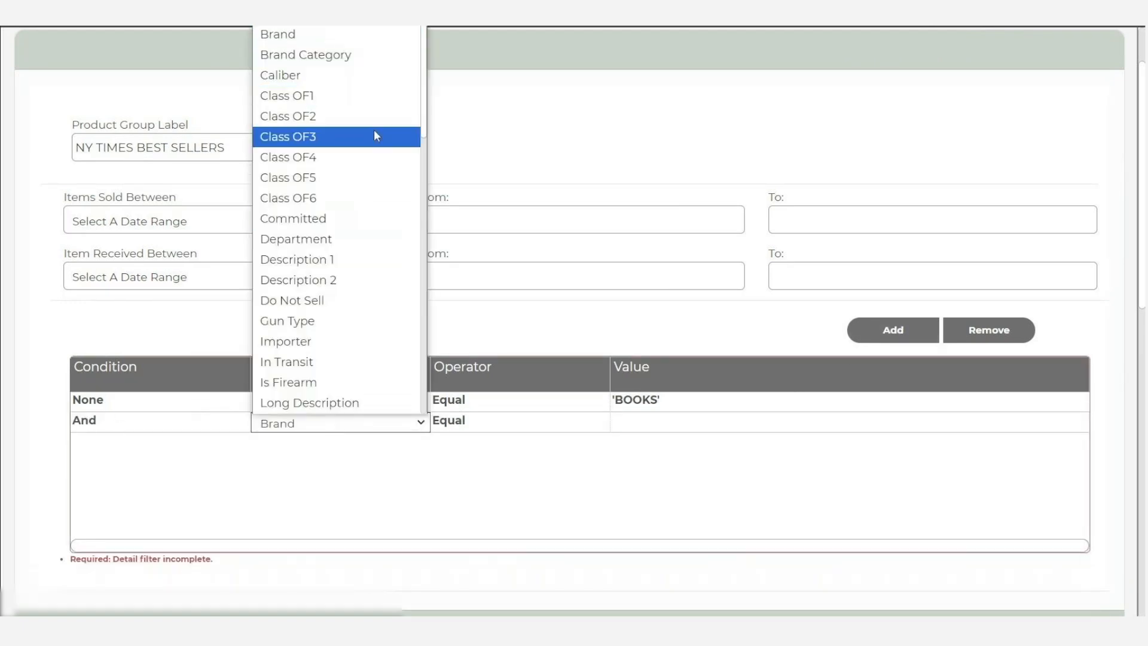
{"action": "scroll", "coordinate": [368, 273], "scroll_direction": "down", "scroll_amount": 10}
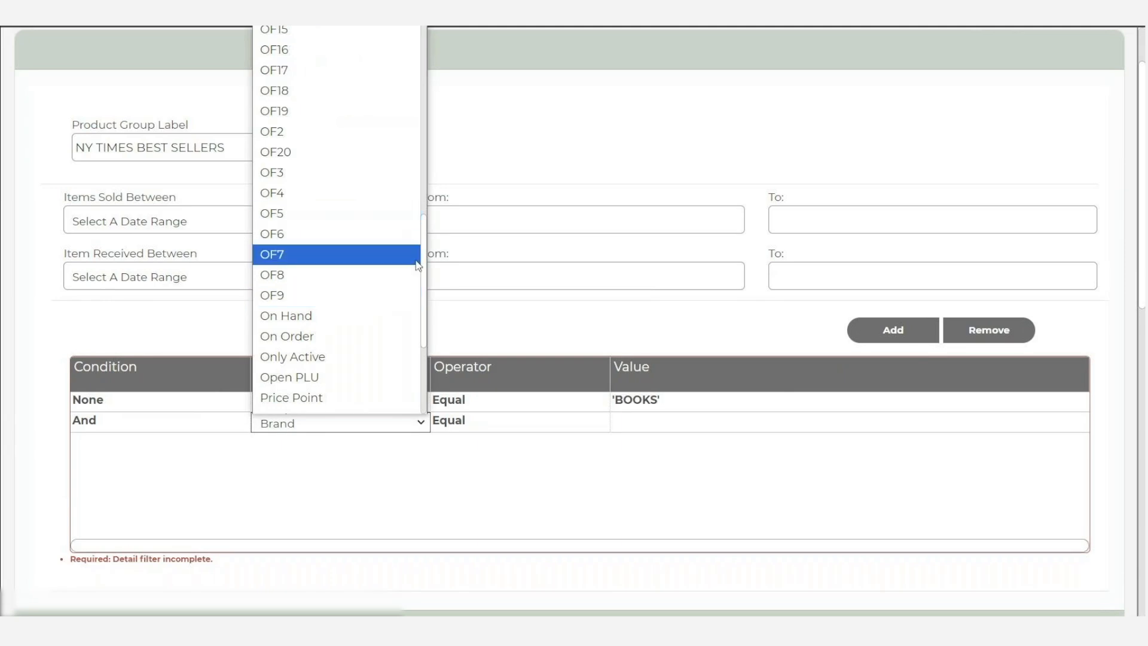
{"action": "left_click", "coordinate": [550, 322]}
{"action": "left_click", "coordinate": [987, 331]}
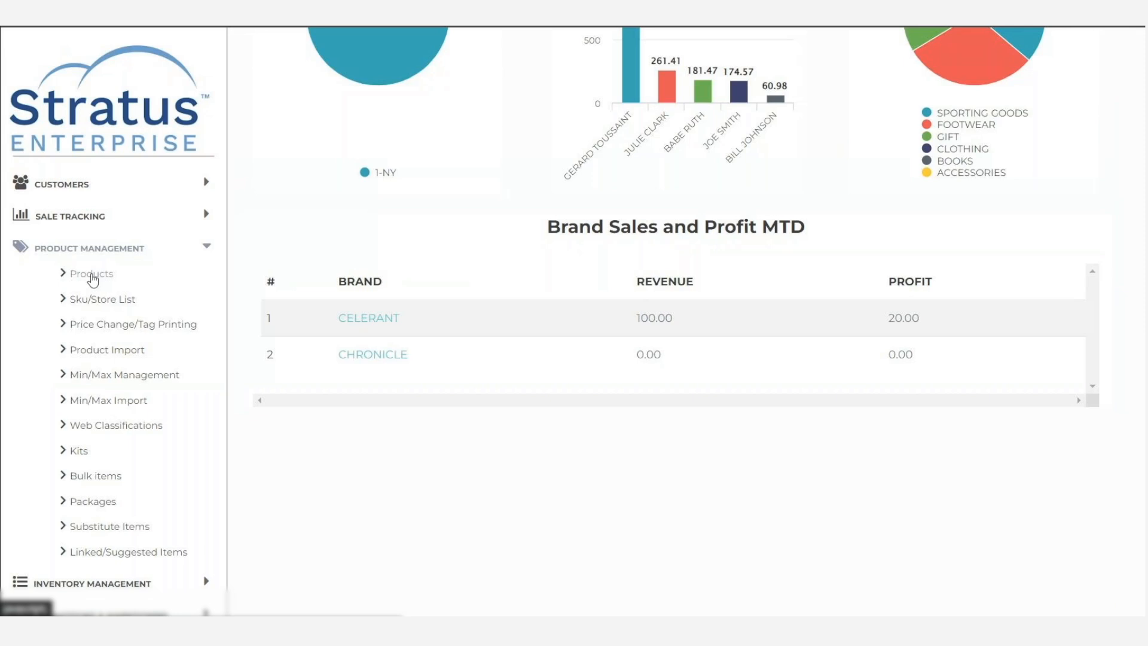
- Search the Products list by the NY TIMES BEST SELLERS product group
{"action": "left_click", "coordinate": [92, 276]}
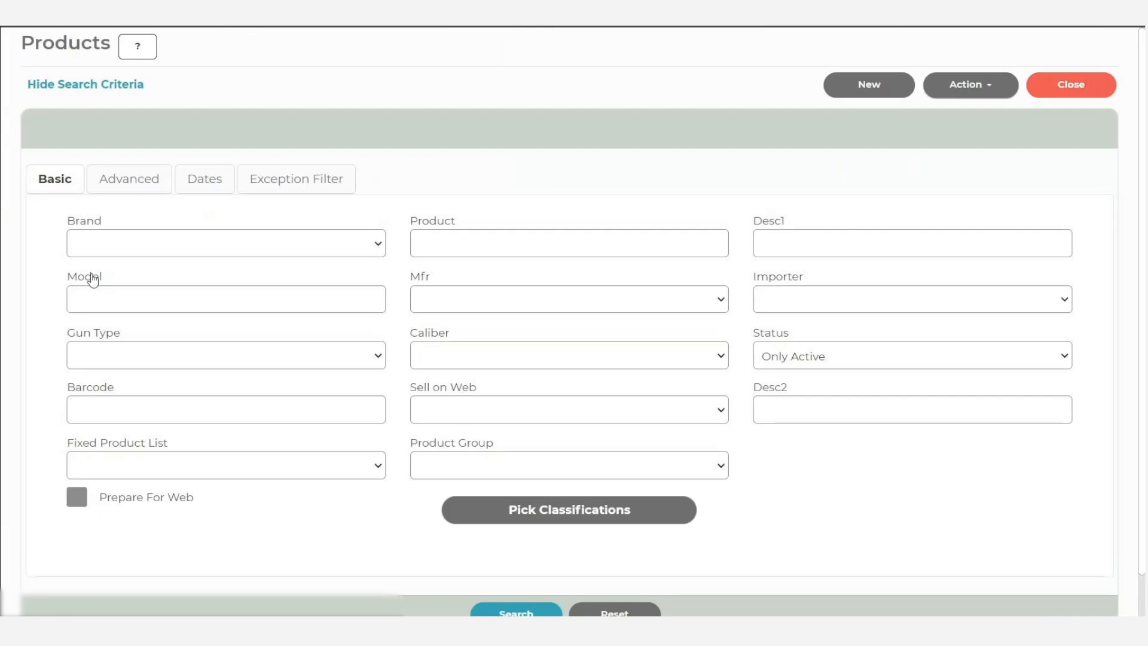
{"action": "left_click", "coordinate": [485, 465]}
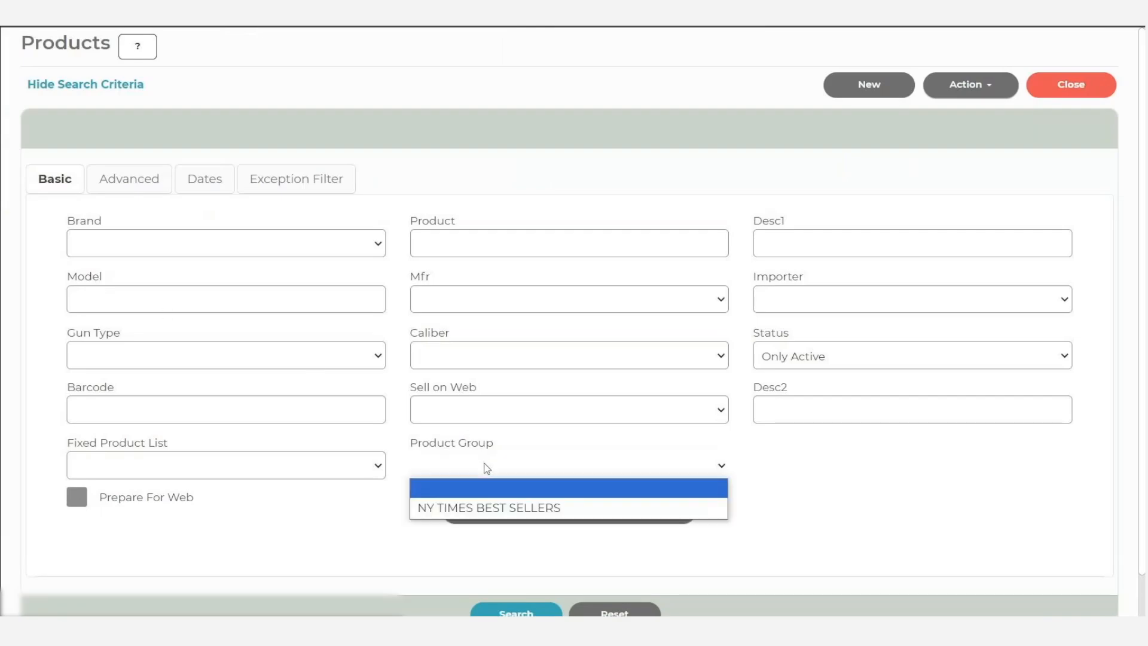
{"action": "left_click", "coordinate": [448, 507]}
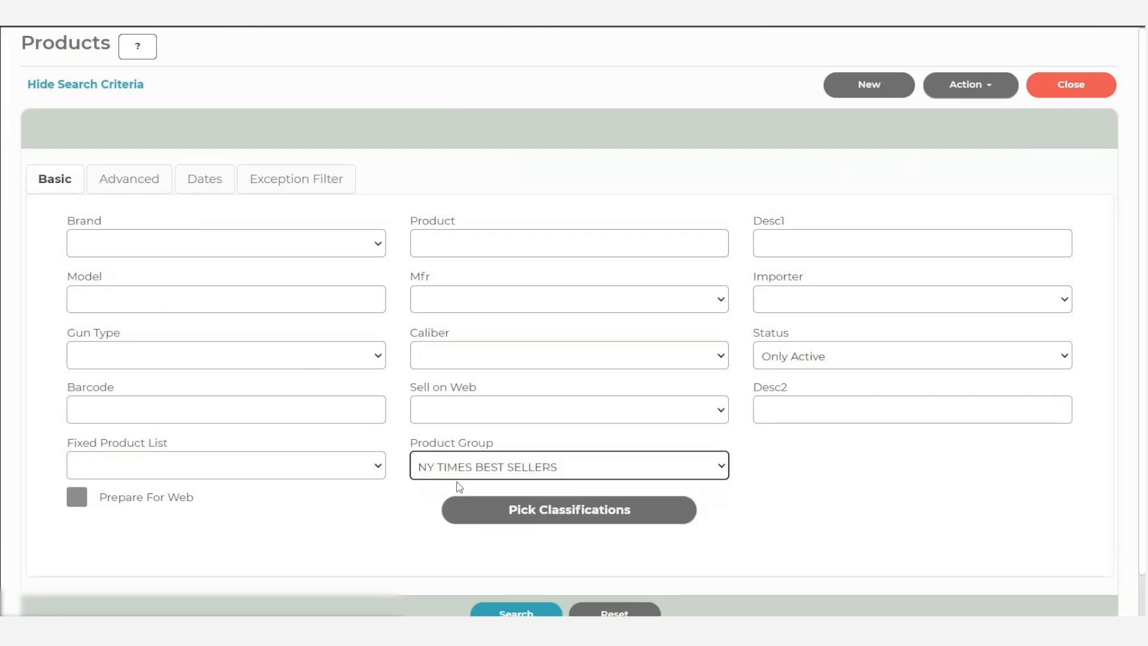
{"action": "left_click", "coordinate": [513, 613]}
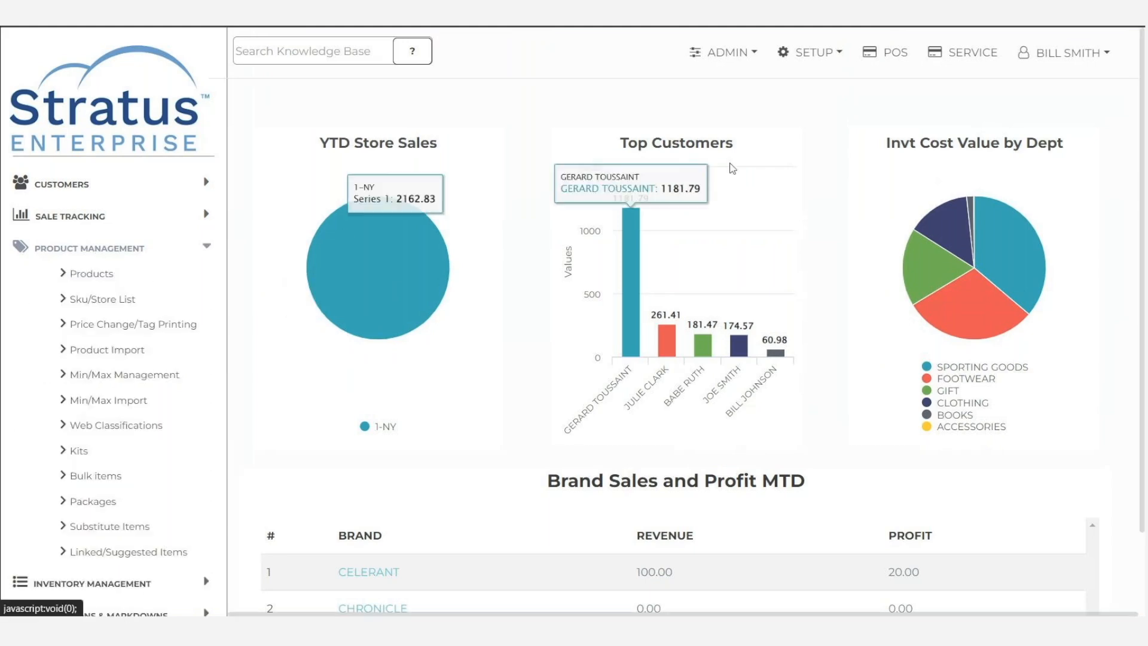
- Go to the Fixed Product List setup and start a new fixed product list
{"action": "left_click", "coordinate": [821, 53]}
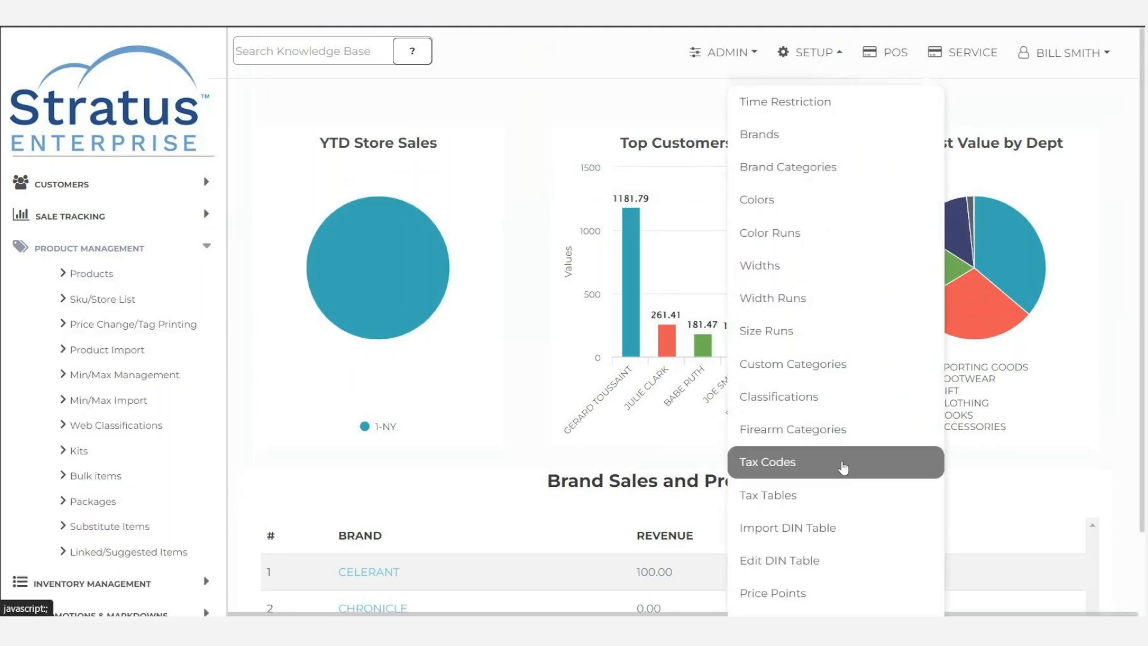
{"action": "scroll", "coordinate": [849, 490], "scroll_direction": "down", "scroll_amount": 4}
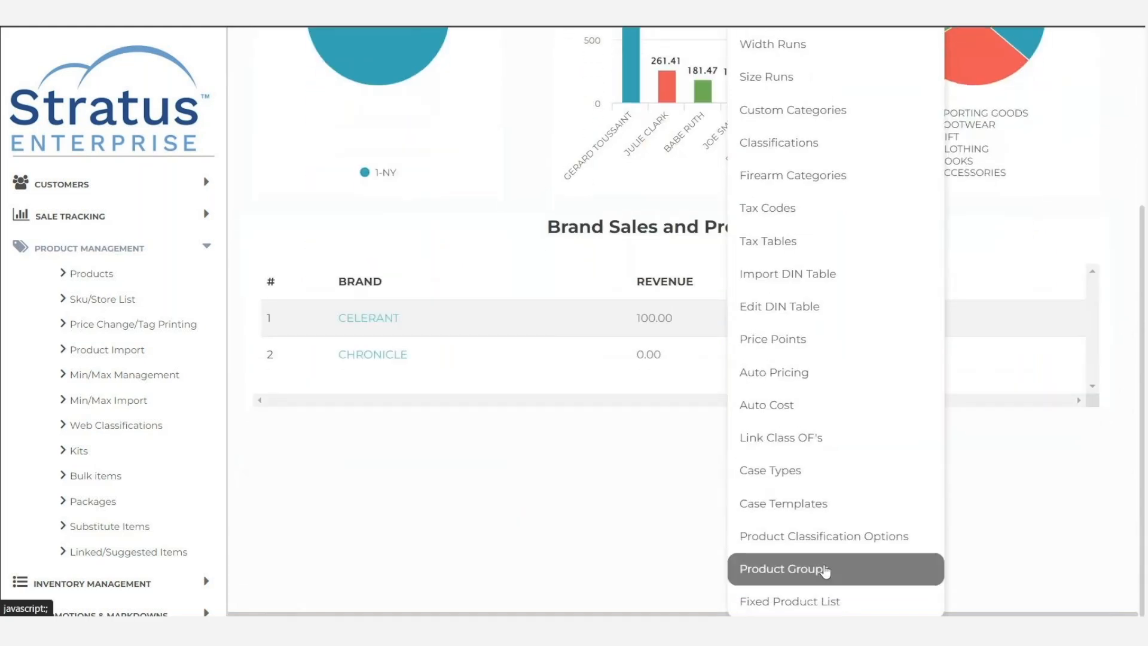
{"action": "left_click", "coordinate": [802, 601]}
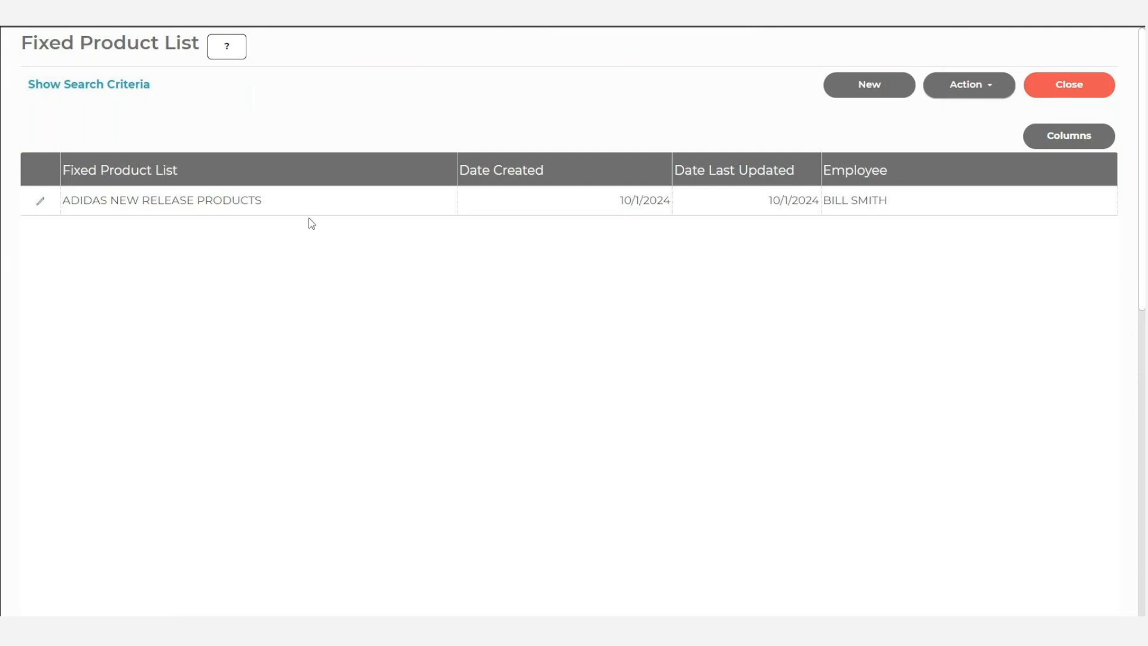
{"action": "left_click", "coordinate": [861, 89]}
{"action": "left_click", "coordinate": [138, 234]}
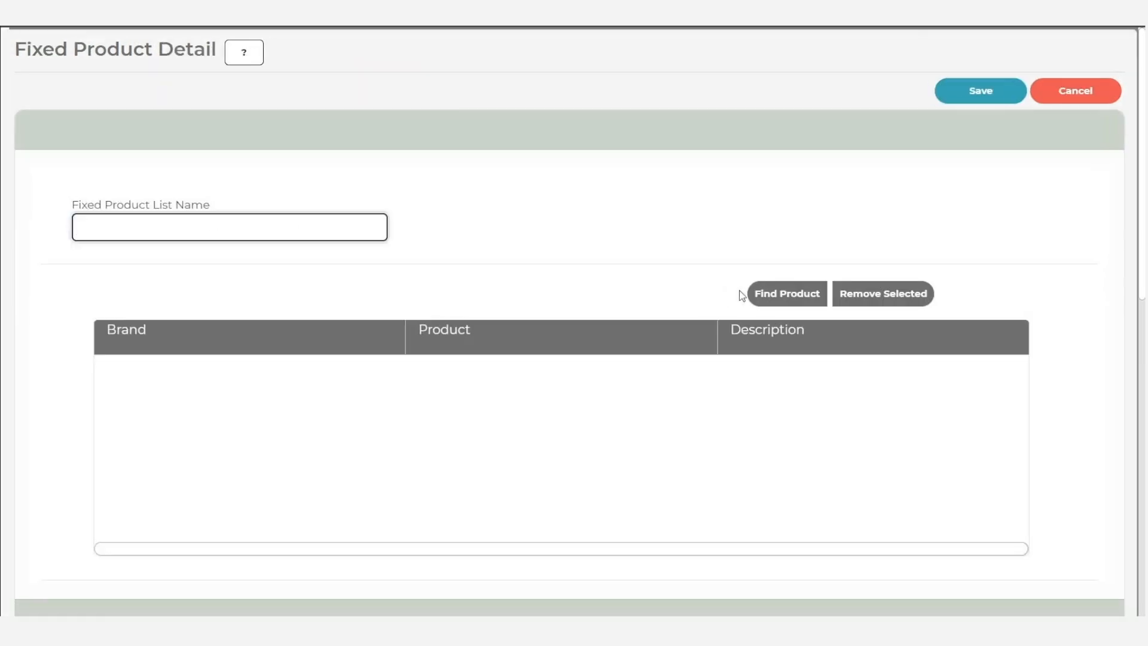
- Search for products of the brand COLUMBIA for the new fixed list
{"action": "left_click", "coordinate": [771, 295]}
{"action": "left_click", "coordinate": [324, 218]}
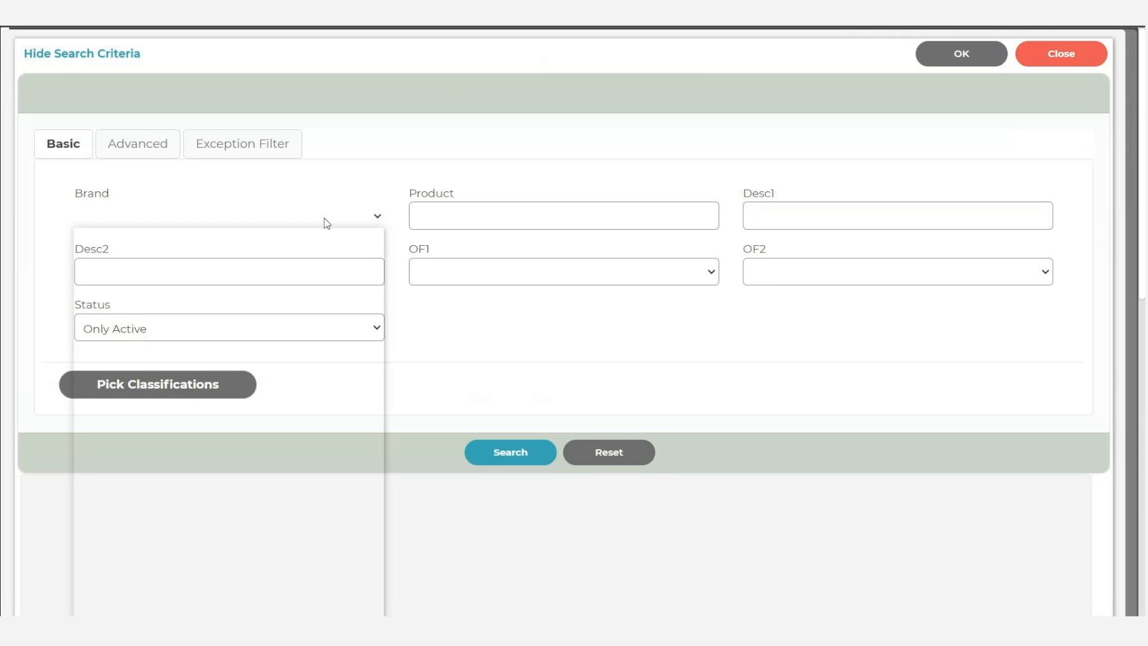
{"action": "type", "text": "colu"}
{"action": "key", "text": "Return"}
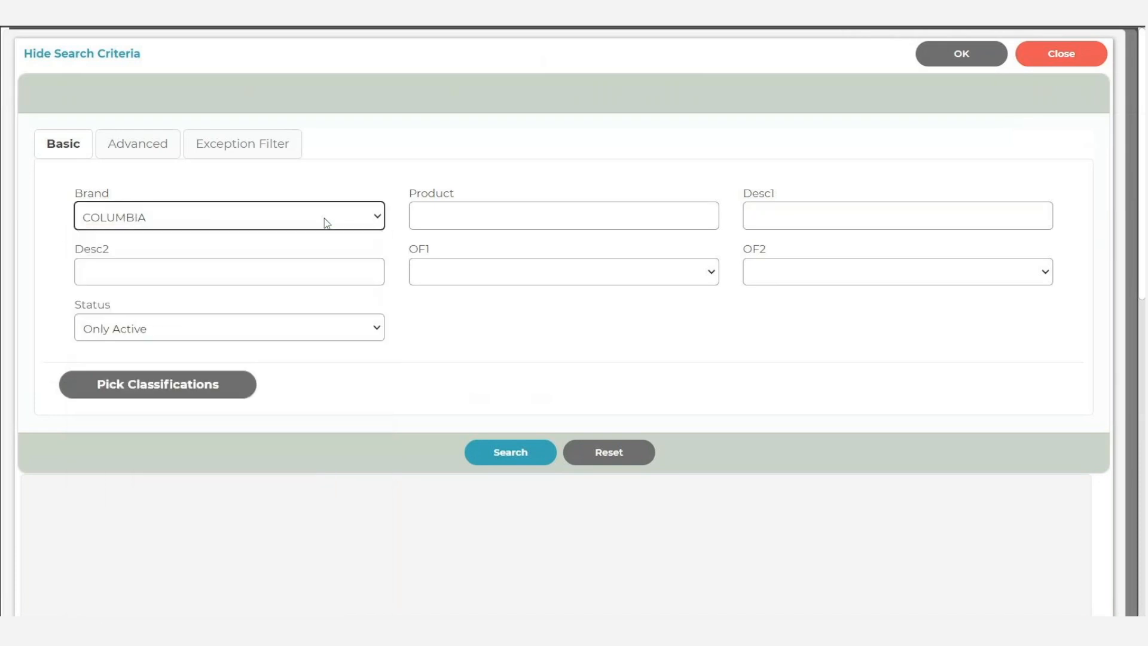
{"action": "left_click", "coordinate": [498, 461]}
- Add products AF8316, AM6558 and AG8528 to the fixed product list
{"action": "left_click", "coordinate": [33, 158]}
{"action": "left_click", "coordinate": [33, 217]}
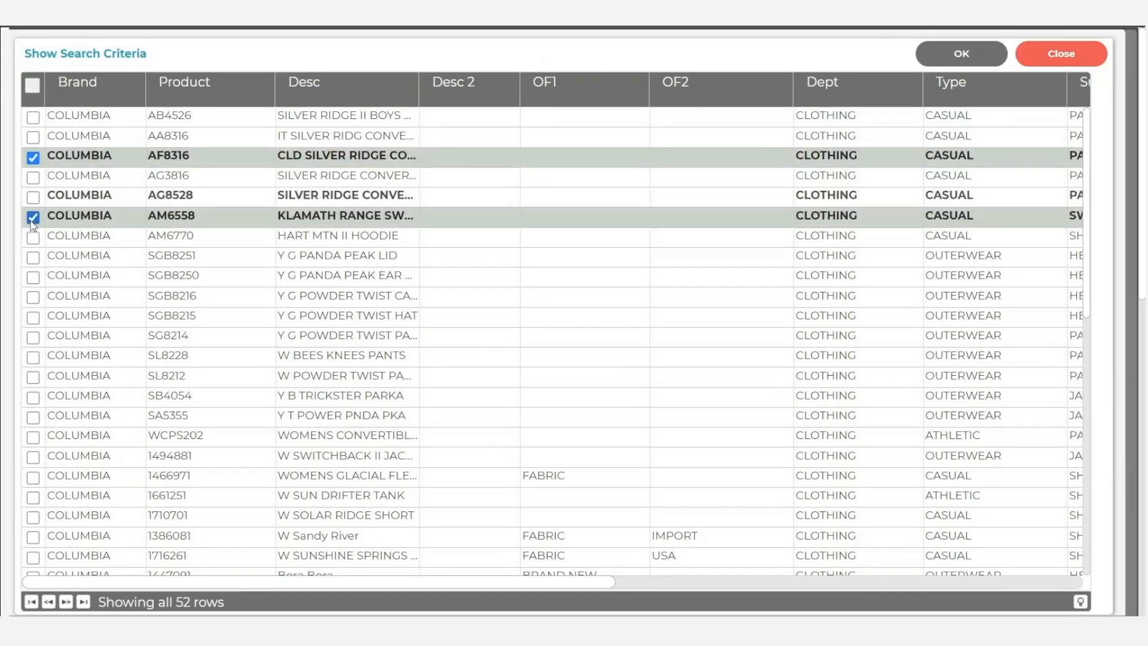
{"action": "left_click", "coordinate": [33, 198]}
{"action": "left_click", "coordinate": [950, 60]}
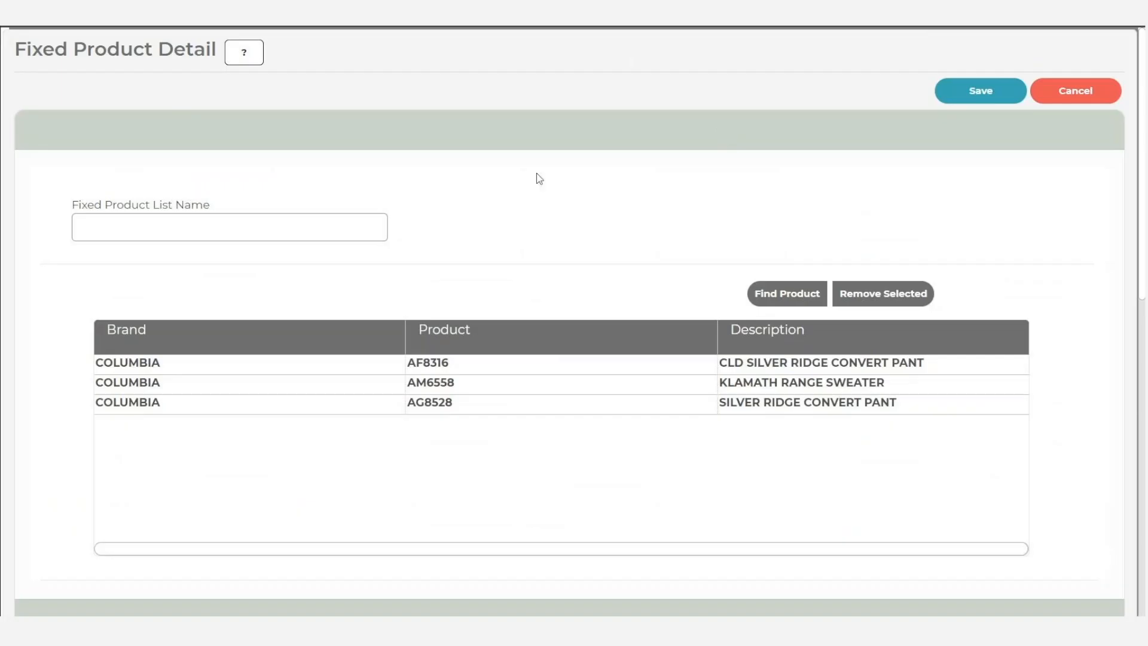
{"action": "left_click", "coordinate": [794, 296]}
{"action": "left_click", "coordinate": [234, 220]}
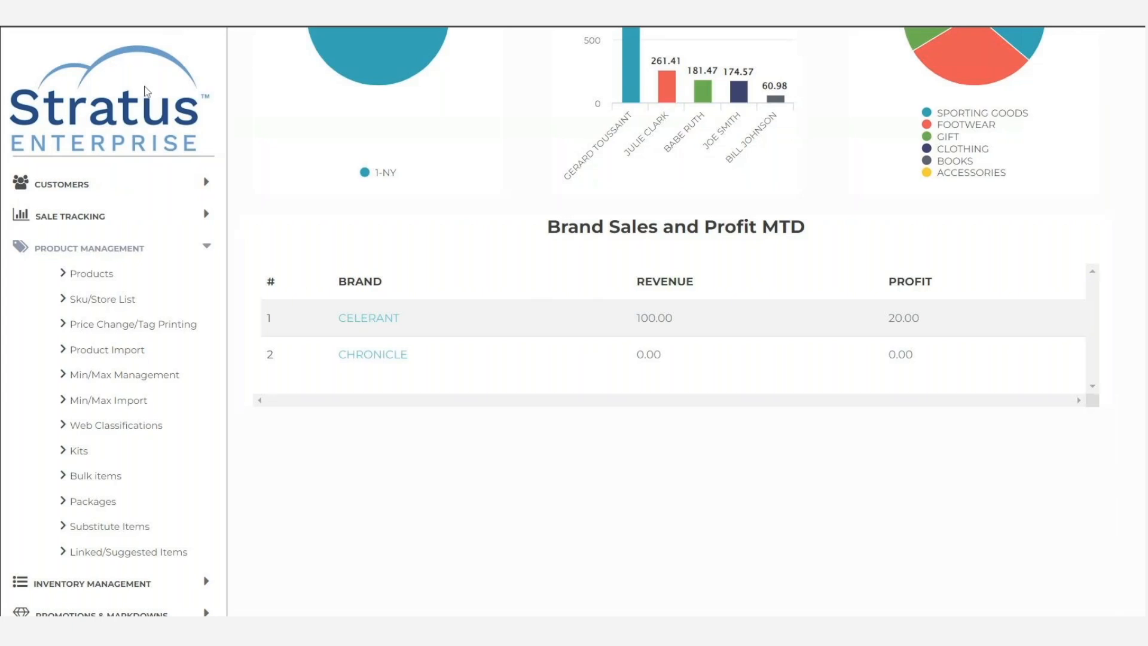
- Go to Product Import and choose Simple_template (1).csv as the file to import
{"action": "left_click", "coordinate": [120, 353]}
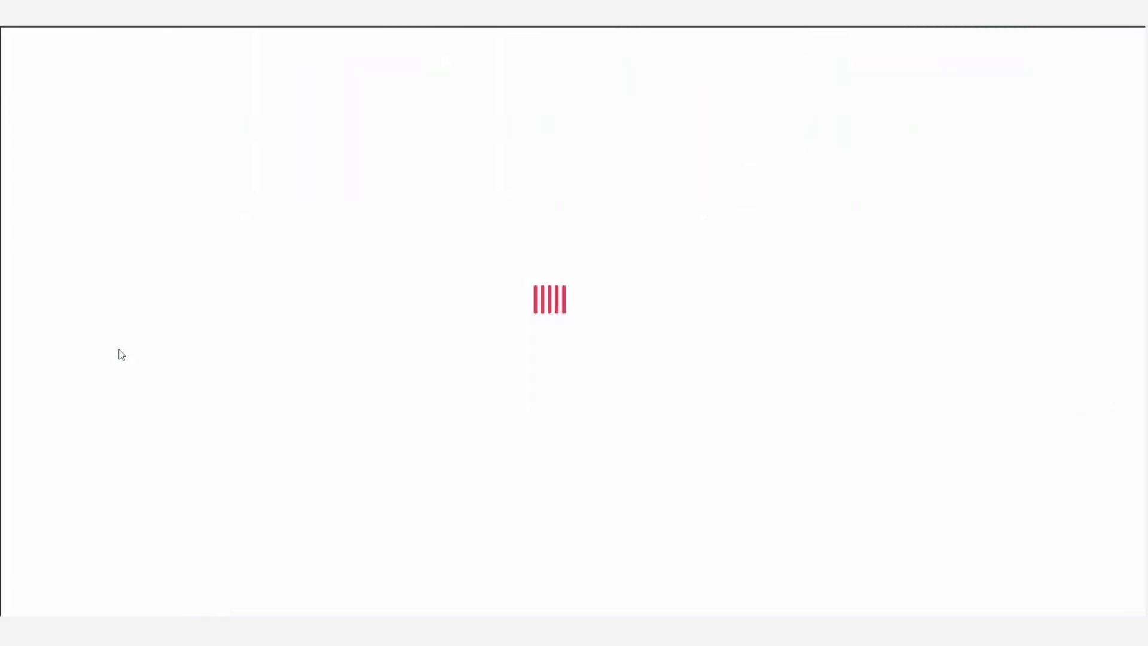
{"action": "left_click", "coordinate": [292, 342]}
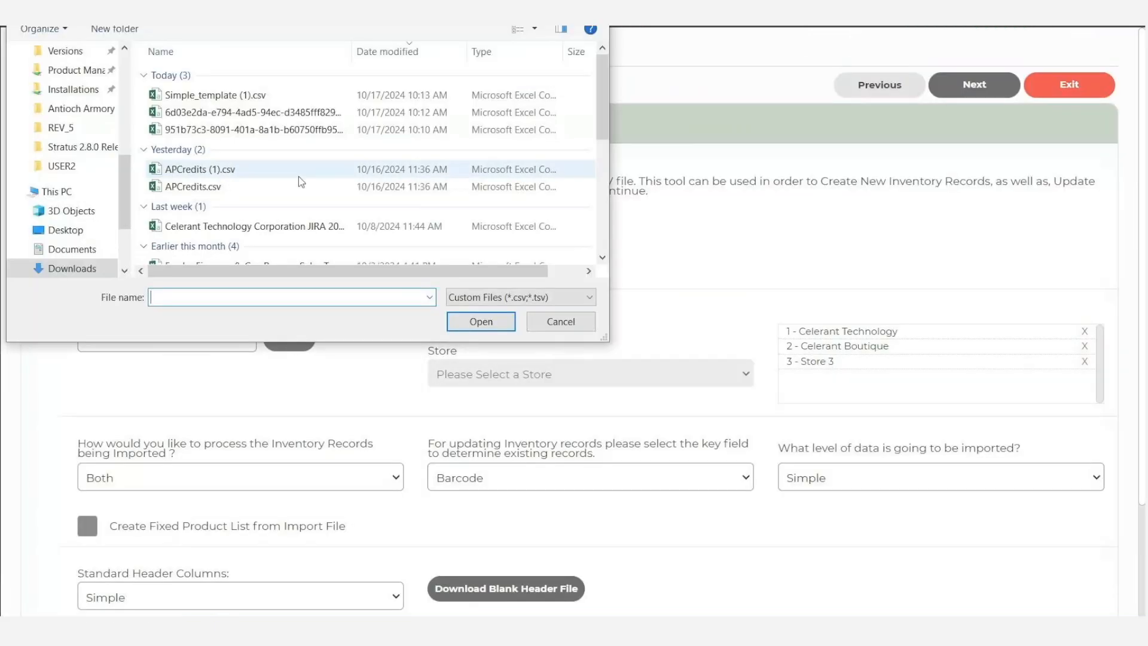
{"action": "left_click", "coordinate": [215, 95]}
{"action": "left_click", "coordinate": [471, 323]}
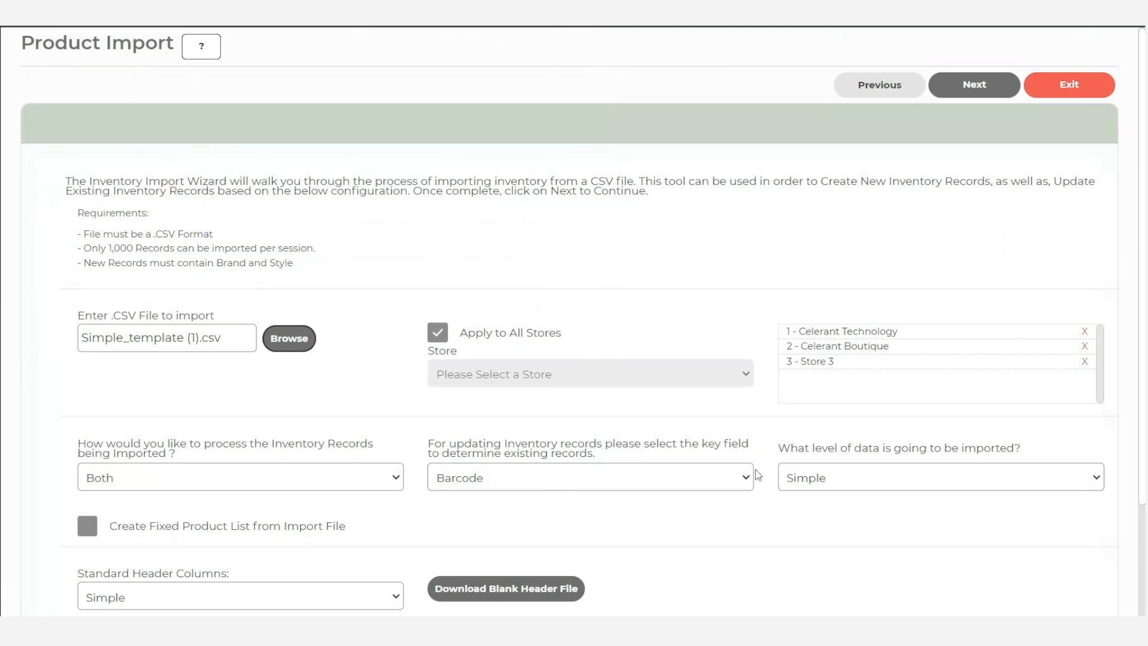
- Enable creating a fixed product list from the import file and label the new list Season Closeout
{"action": "scroll", "coordinate": [185, 525], "scroll_direction": "down", "scroll_amount": 1}
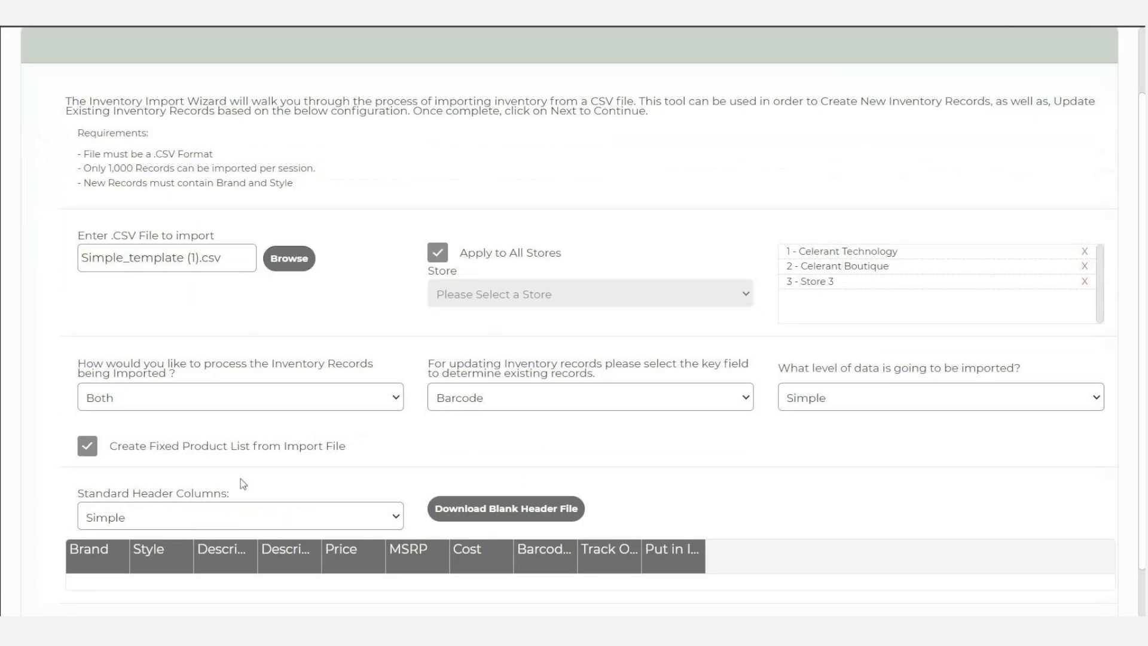
{"action": "scroll", "coordinate": [768, 440], "scroll_direction": "up", "scroll_amount": 2}
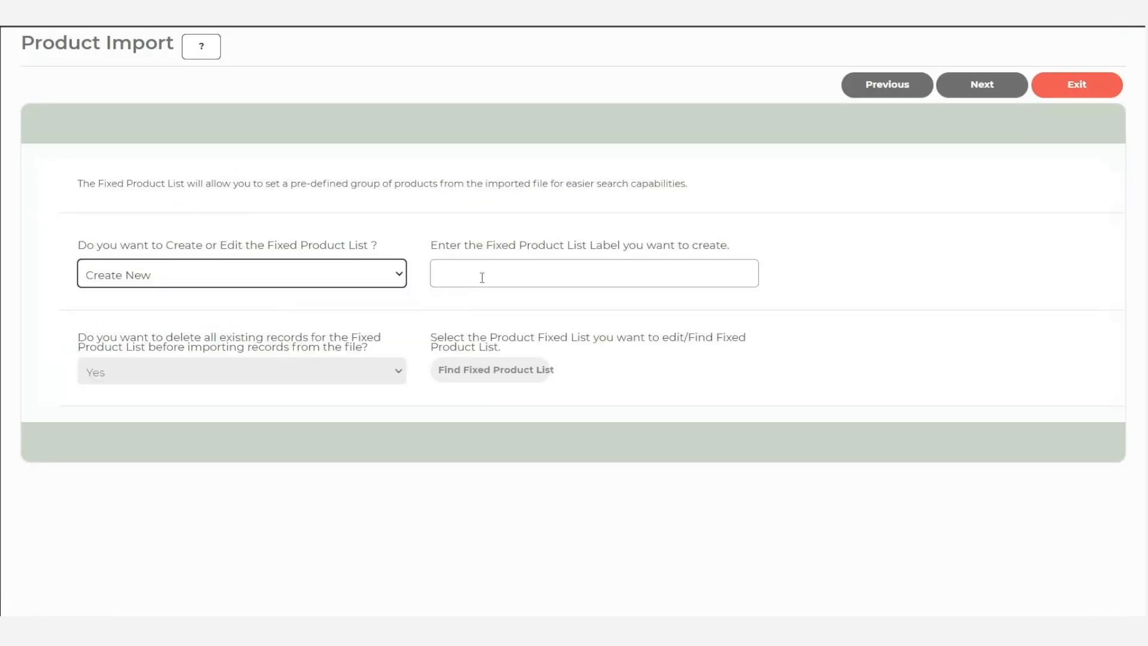
{"action": "left_click", "coordinate": [483, 278]}
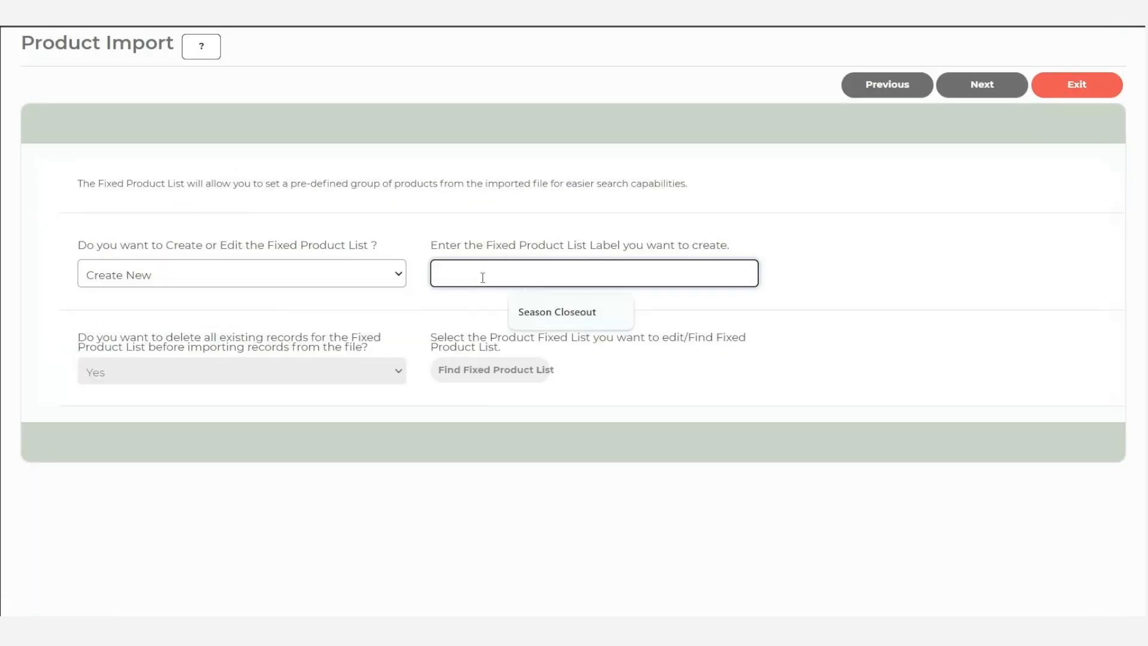
{"action": "type", "text": "Season Closeout"}
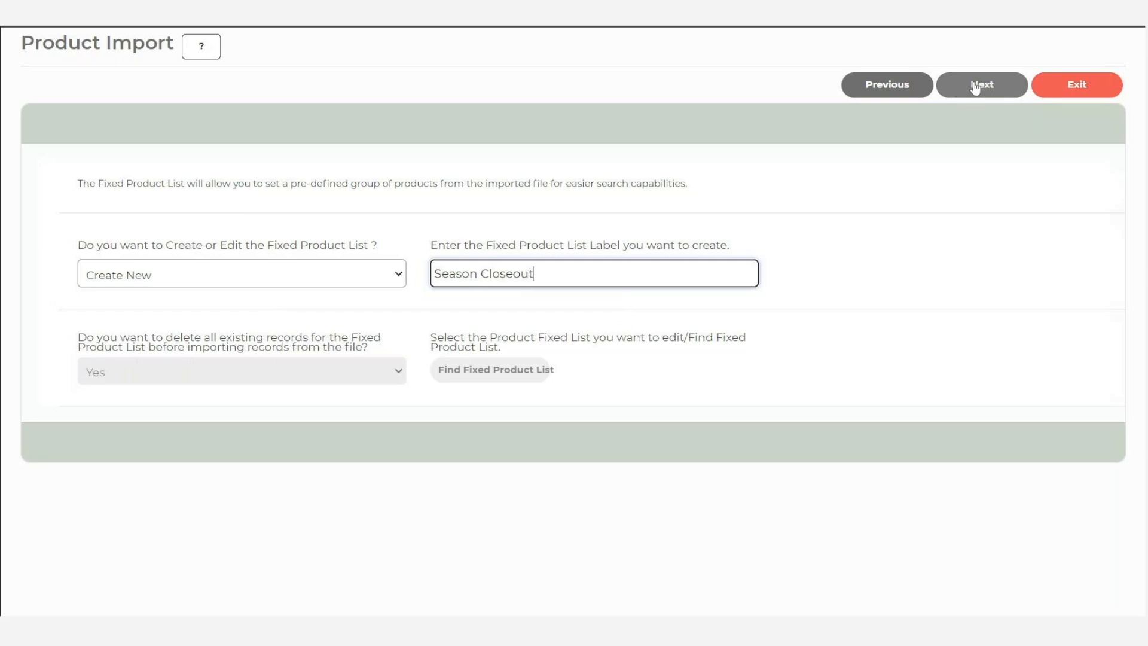
{"action": "left_click", "coordinate": [976, 88]}
- Check the header row mapping against the available fields and run the product import
{"action": "scroll", "coordinate": [443, 341], "scroll_direction": "down", "scroll_amount": 1}
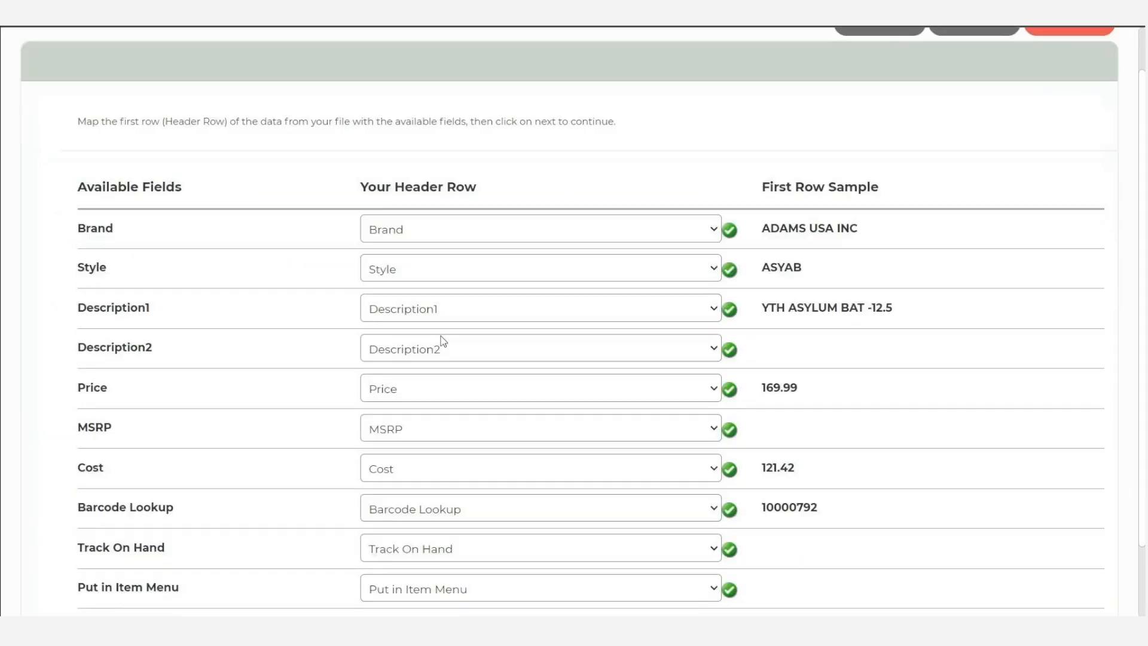
{"action": "scroll", "coordinate": [443, 341], "scroll_direction": "down", "scroll_amount": 1}
{"action": "scroll", "coordinate": [500, 464], "scroll_direction": "up", "scroll_amount": 2}
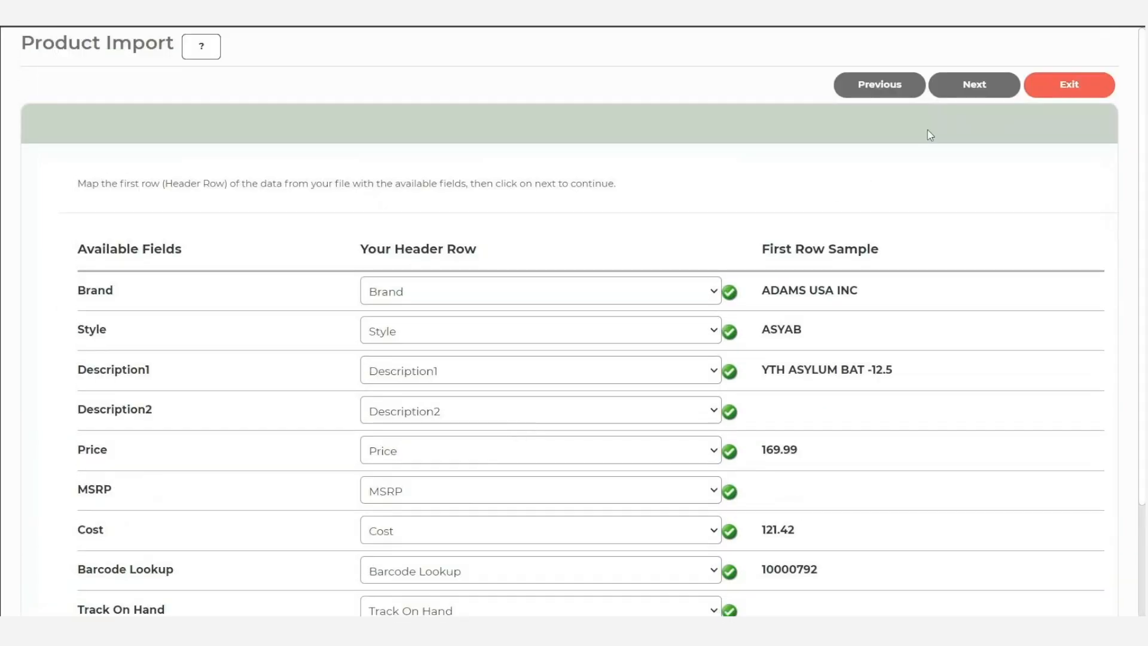
{"action": "left_click", "coordinate": [965, 89]}
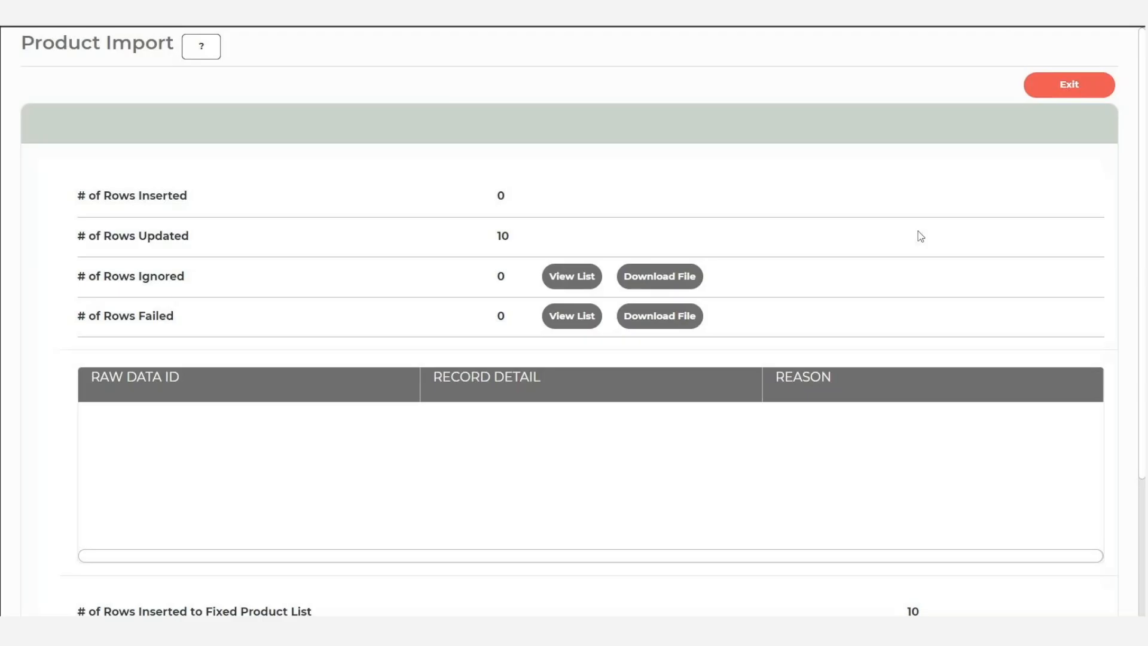
- Review the import's row results, including those for the fixed product list, and exit Product Import
{"action": "scroll", "coordinate": [500, 424], "scroll_direction": "down", "scroll_amount": 3}
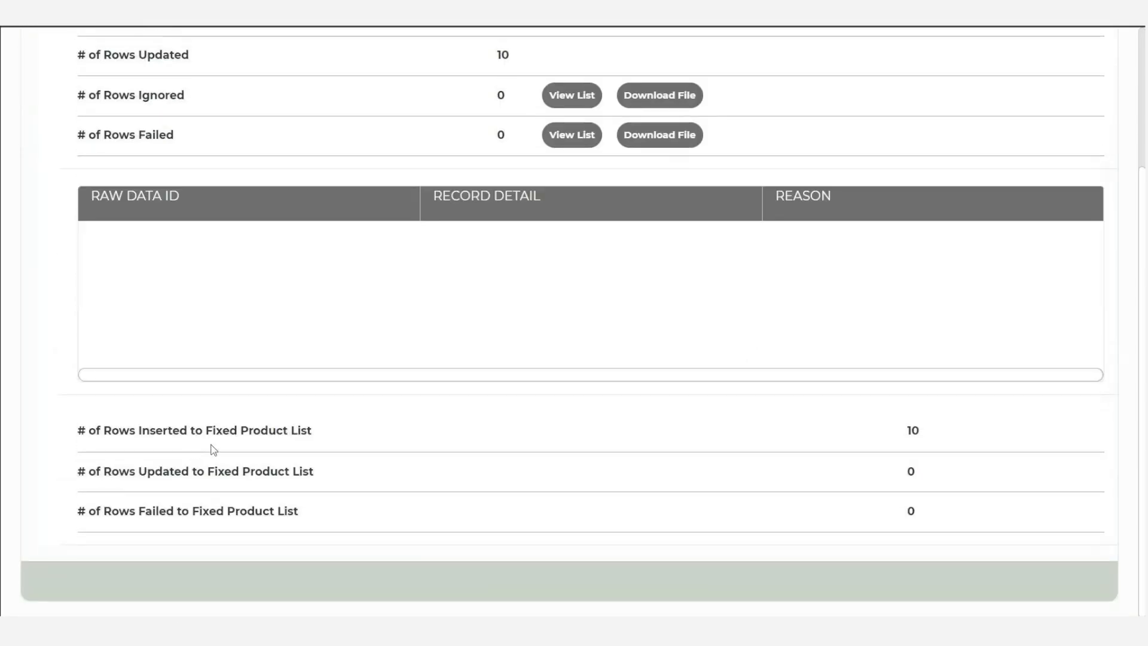
{"action": "scroll", "coordinate": [253, 515], "scroll_direction": "up", "scroll_amount": 3}
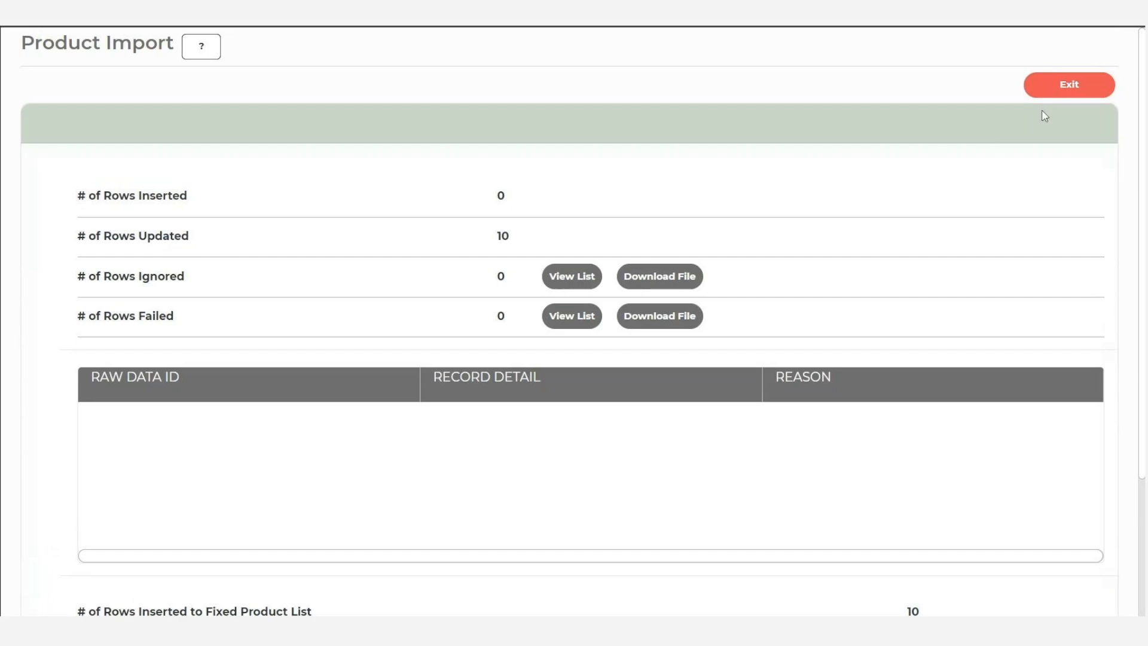
{"action": "left_click", "coordinate": [1068, 86]}
{"action": "left_click", "coordinate": [582, 346]}
- Refresh the Fixed Product List page and open Season Closeout to examine its products
{"action": "left_click", "coordinate": [118, 89]}
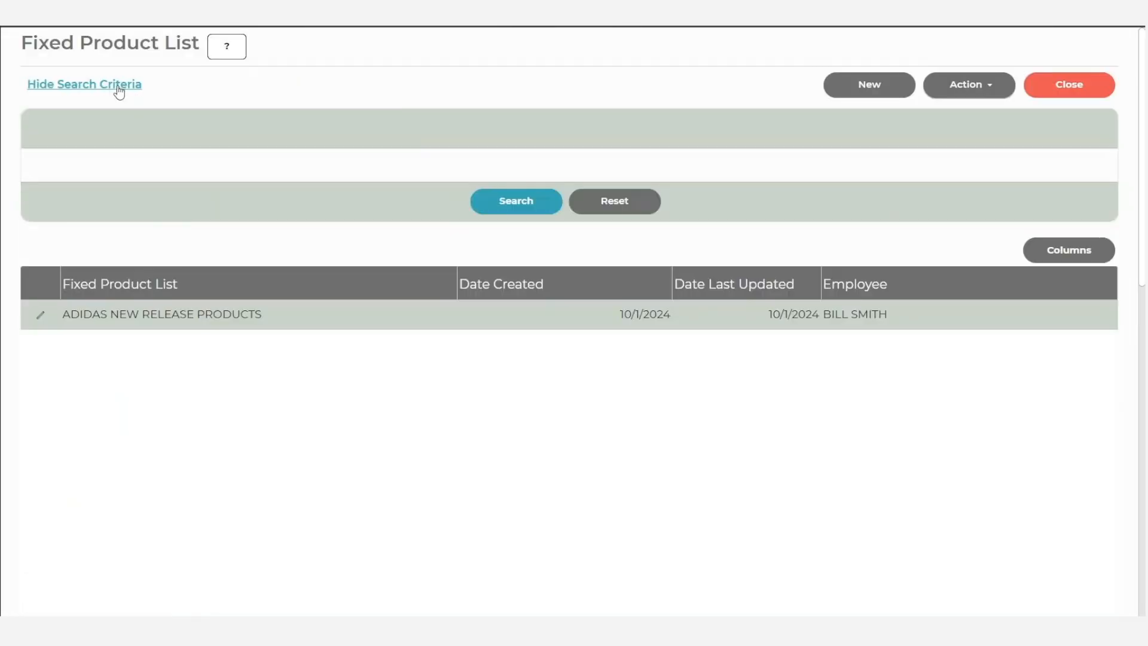
{"action": "left_click", "coordinate": [495, 260]}
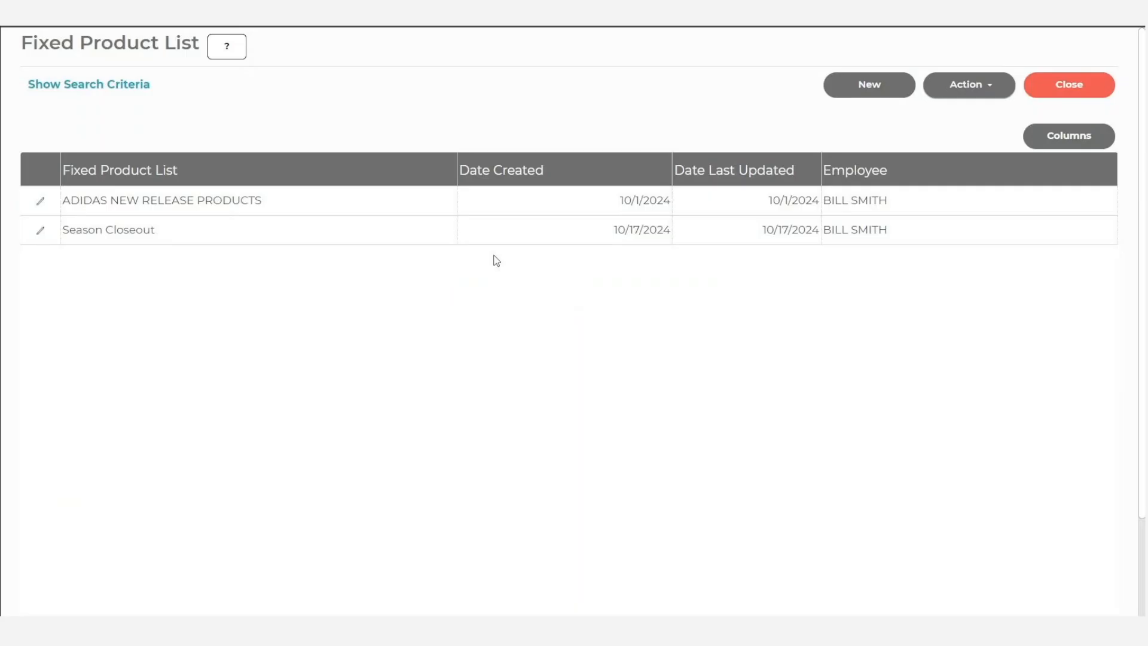
{"action": "left_click", "coordinate": [236, 233]}
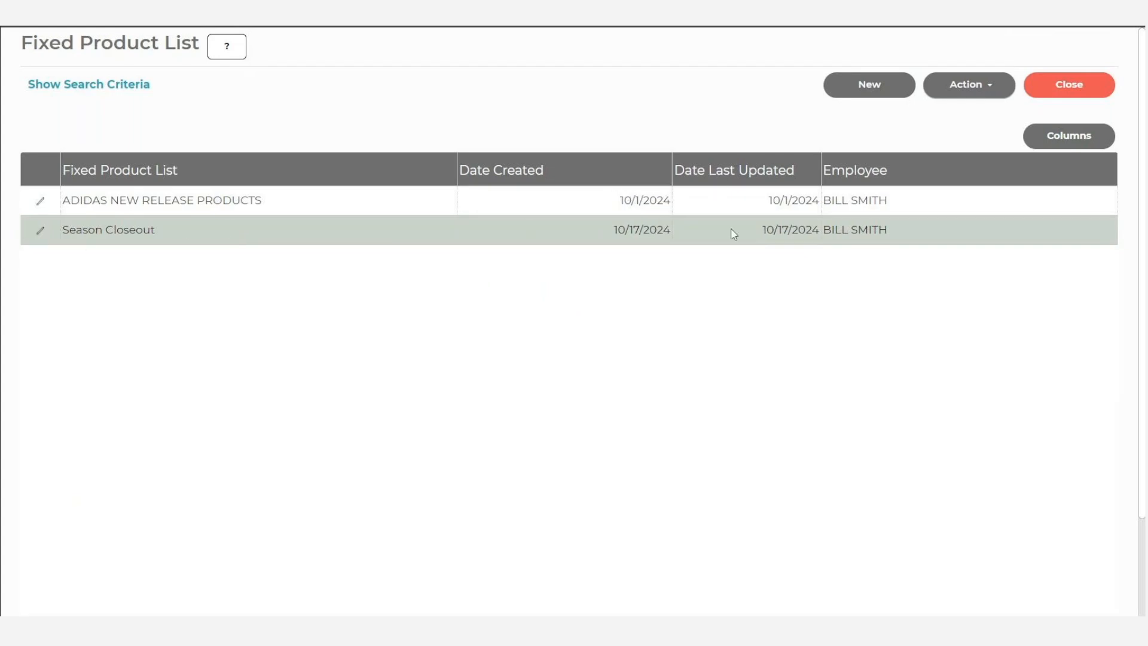
{"action": "left_click", "coordinate": [40, 236]}
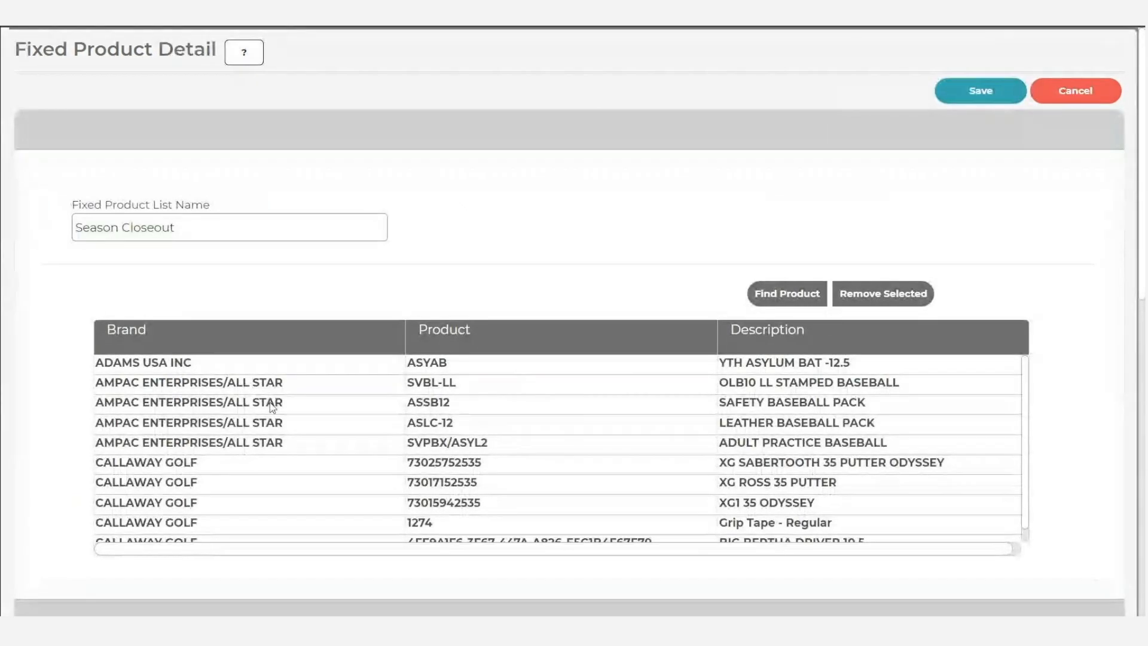
{"action": "scroll", "coordinate": [288, 418], "scroll_direction": "down", "scroll_amount": 1}
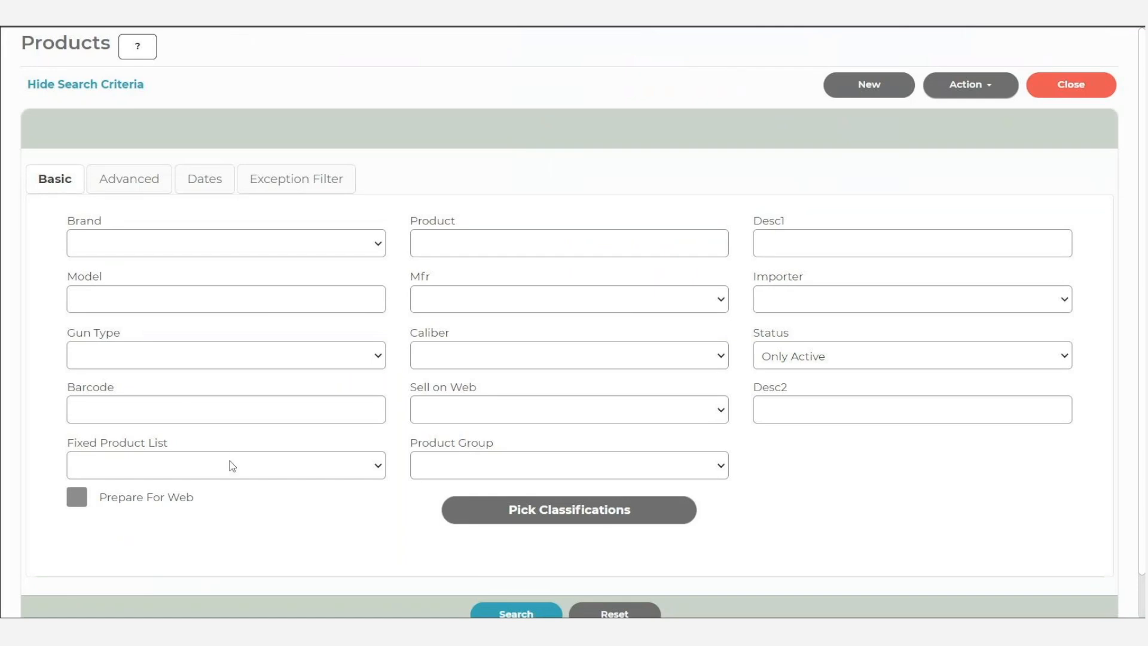
- Search the Products list by the Season Closeout fixed product list
{"action": "left_click", "coordinate": [232, 466]}
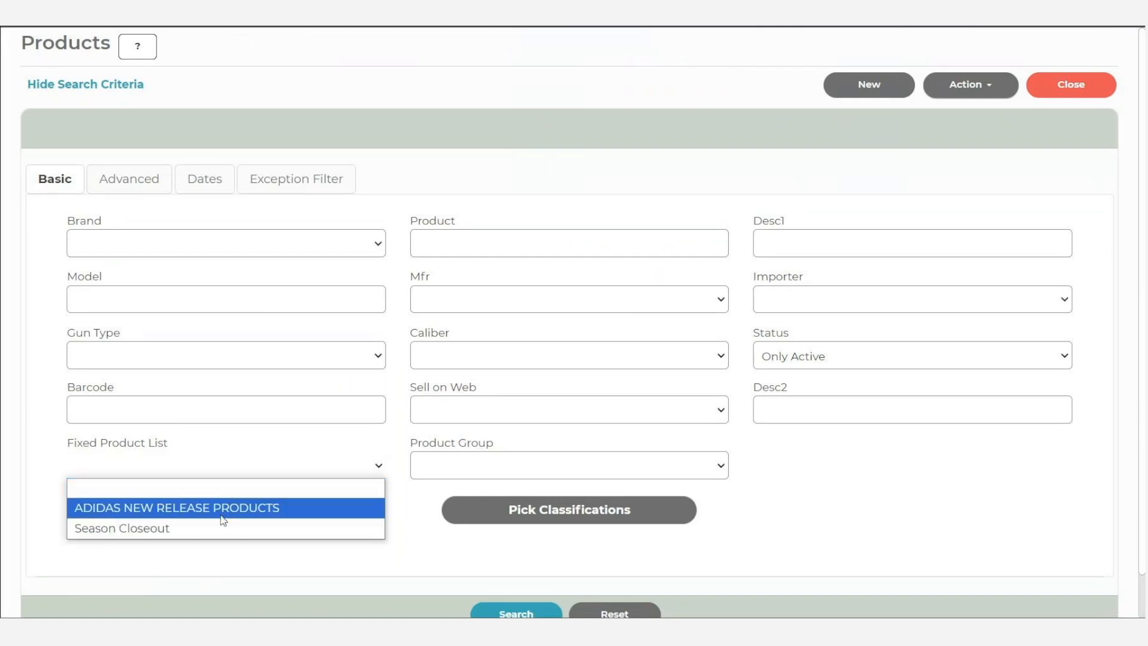
{"action": "left_click", "coordinate": [204, 528]}
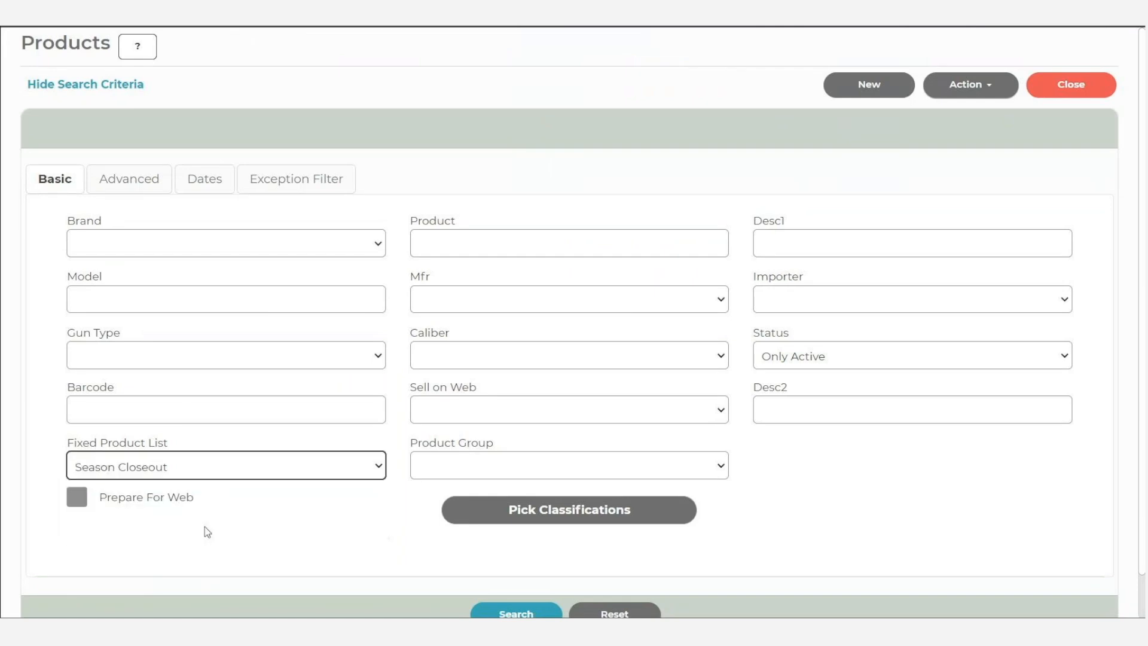
{"action": "left_click", "coordinate": [483, 610]}
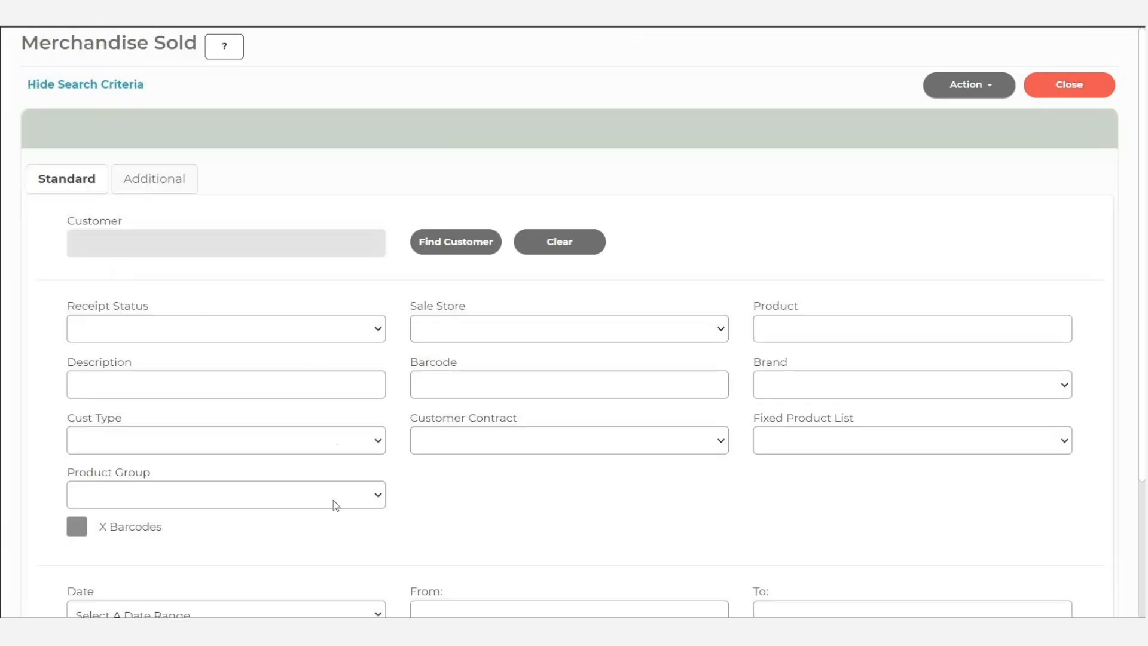
- Look at the Product Group and Fixed Product List search filters in Merchandise Sold
{"action": "left_click", "coordinate": [334, 500]}
{"action": "left_click", "coordinate": [336, 500]}
{"action": "left_click", "coordinate": [871, 440]}
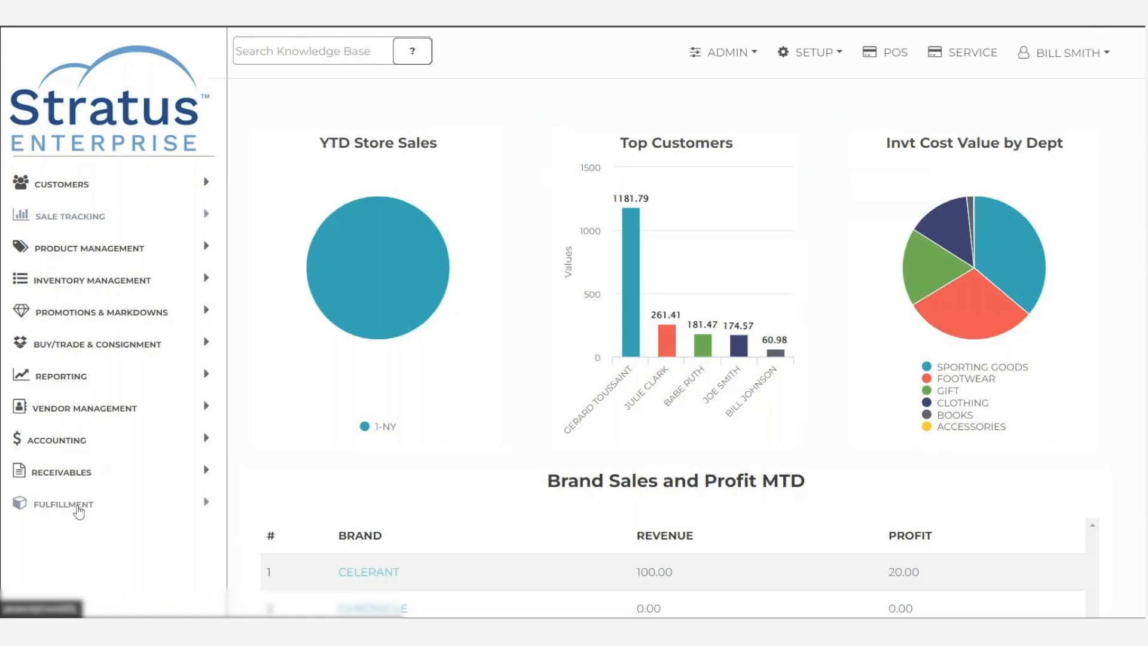
- Open the FIRST EMAIL entry in the Fulfillment Customer Notification Setup and view its Notification Method options
{"action": "left_click", "coordinate": [78, 507]}
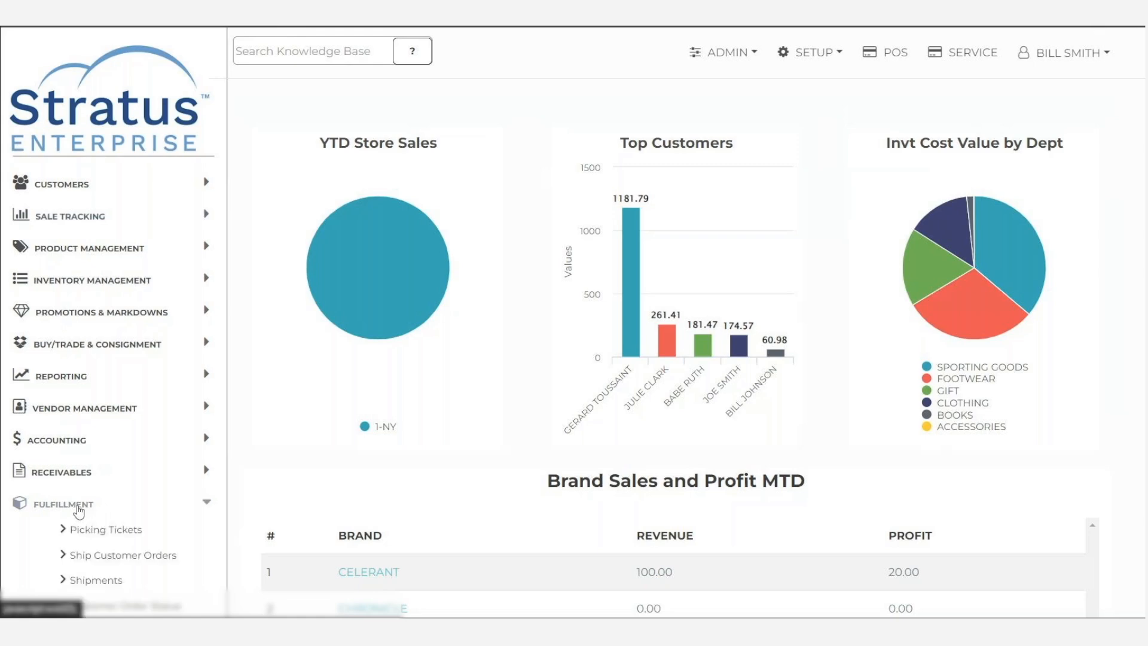
{"action": "left_click", "coordinate": [811, 55]}
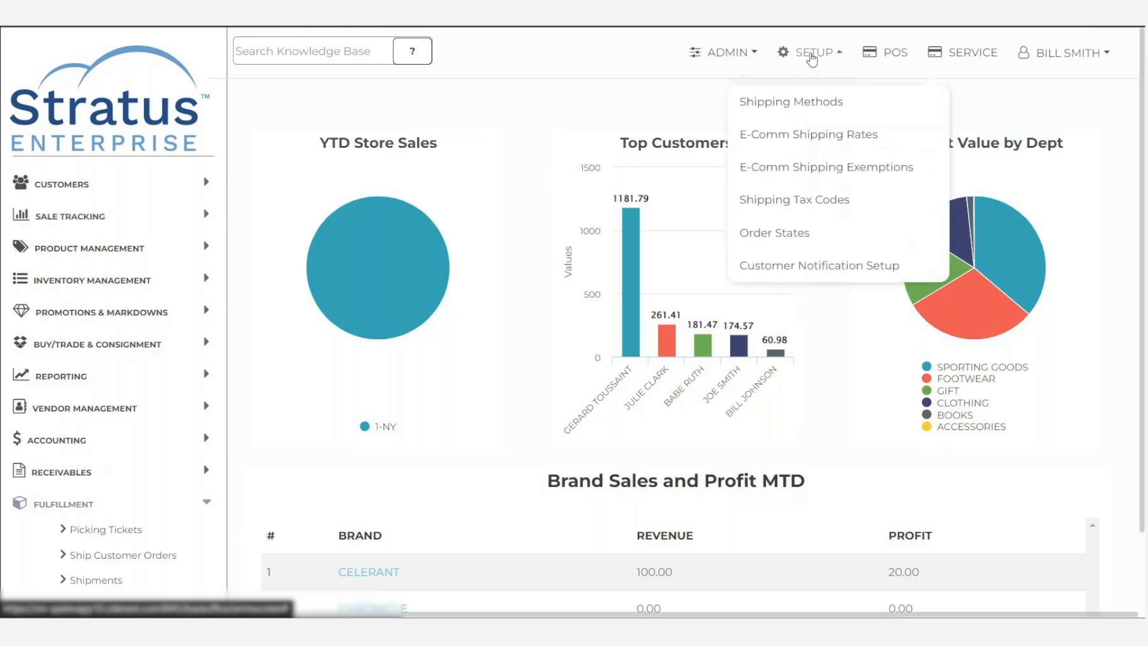
{"action": "left_click", "coordinate": [831, 271]}
{"action": "left_click", "coordinate": [980, 89]}
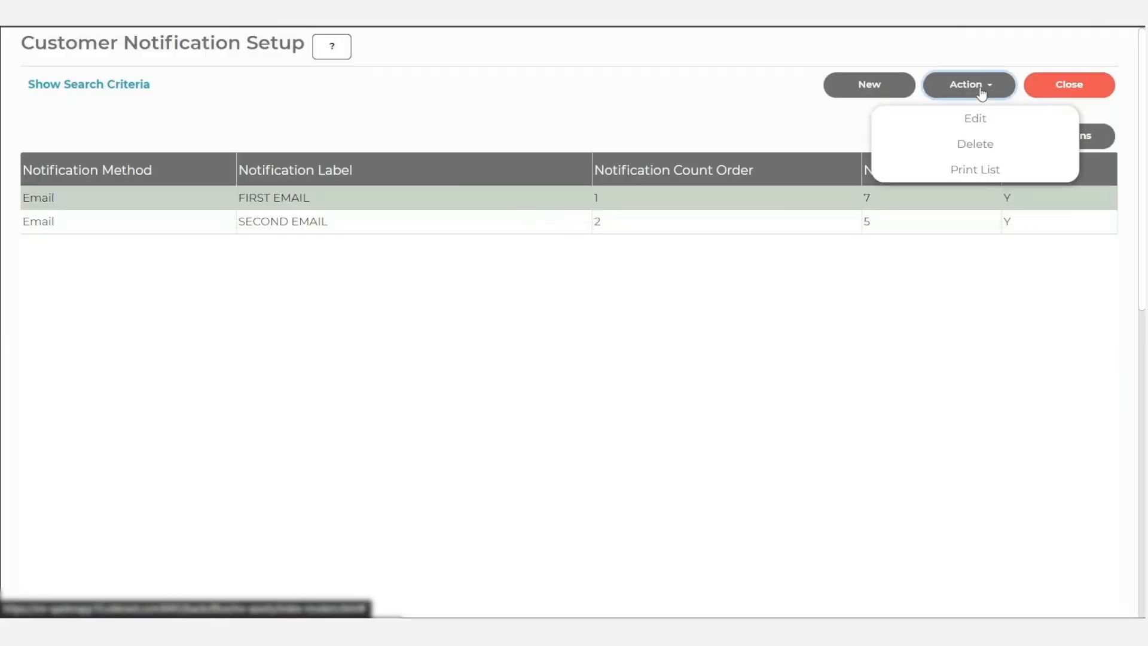
{"action": "left_click", "coordinate": [982, 118]}
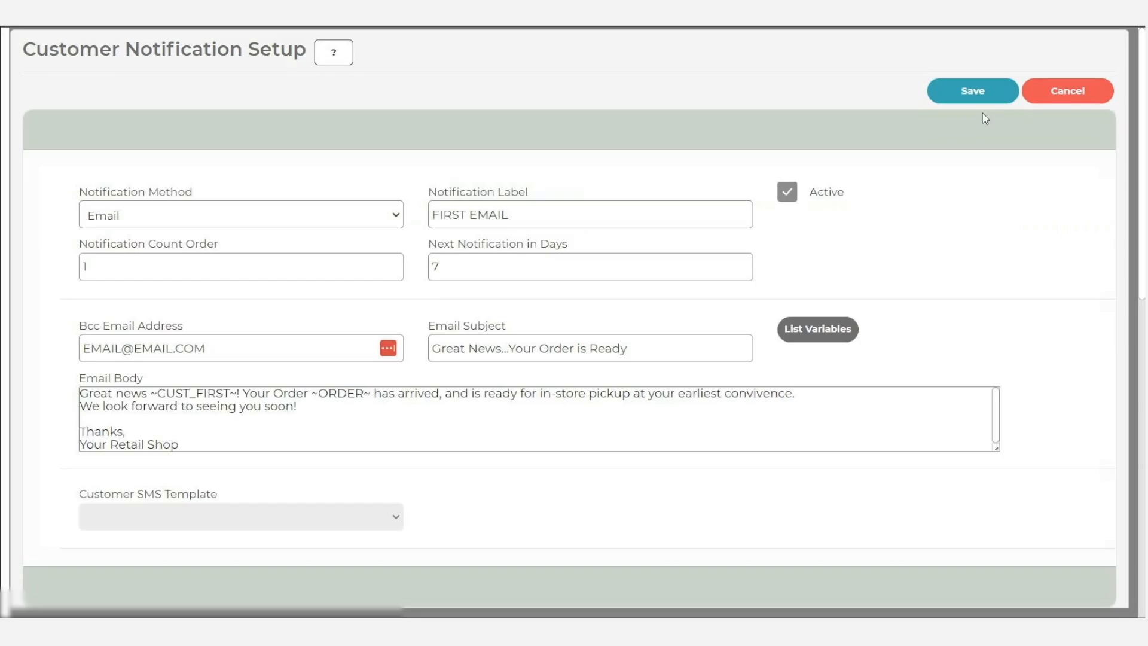
{"action": "left_click", "coordinate": [227, 214]}
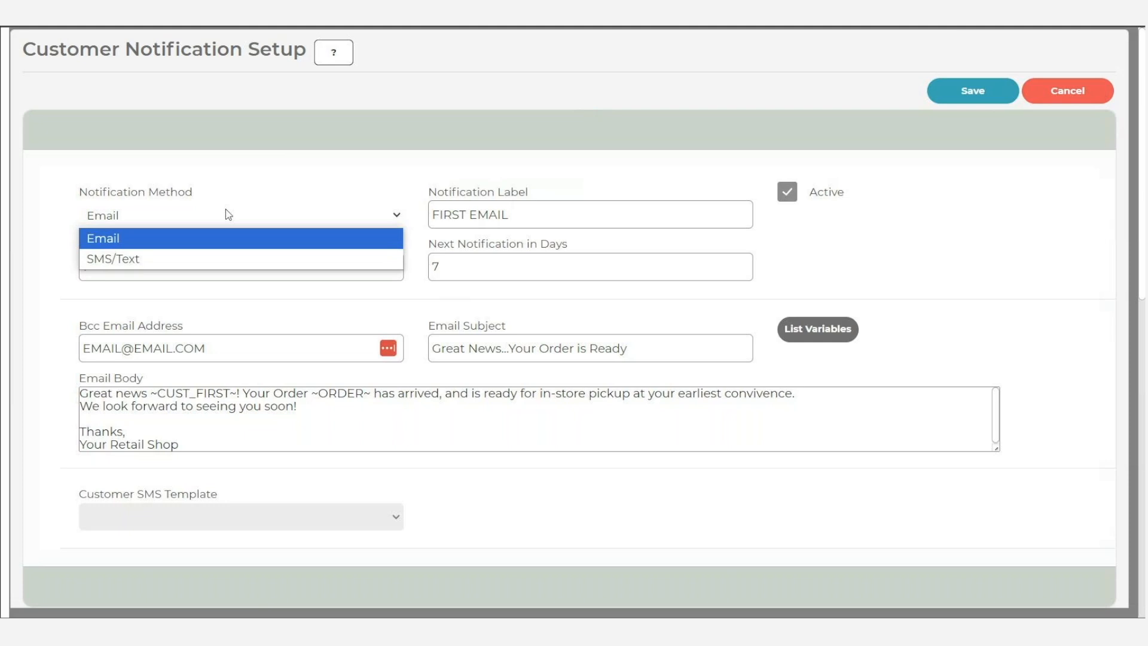
{"action": "left_click", "coordinate": [273, 181]}
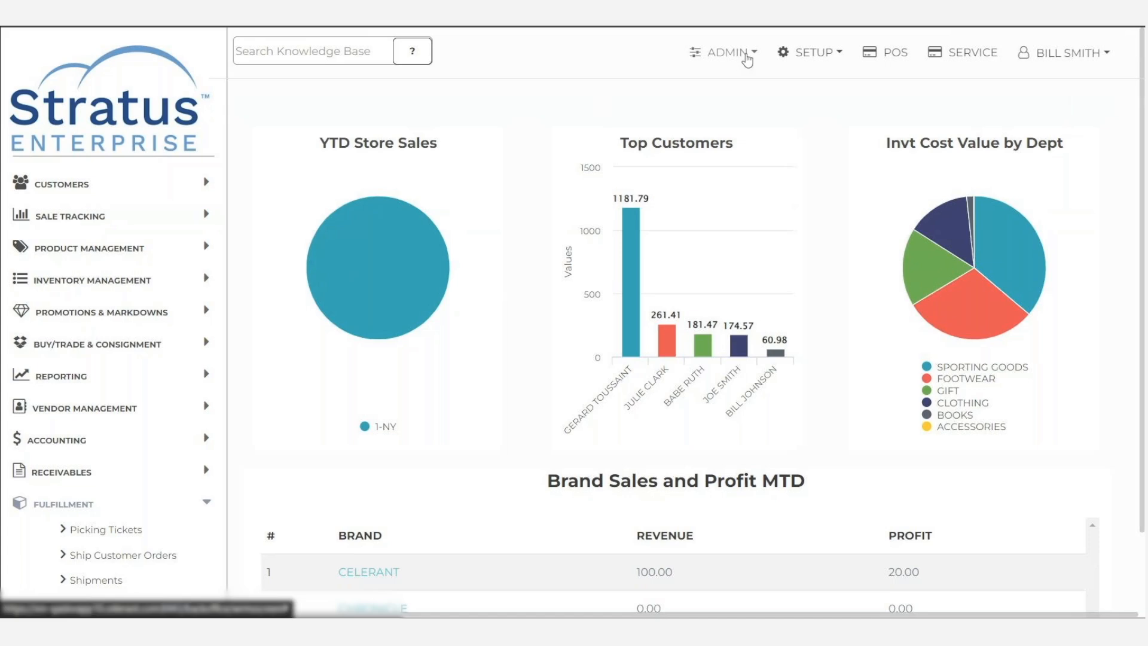
- Start a new scheduled task and choose Email Customer Notifications for Store Pickups as its task name
{"action": "left_click", "coordinate": [747, 55]}
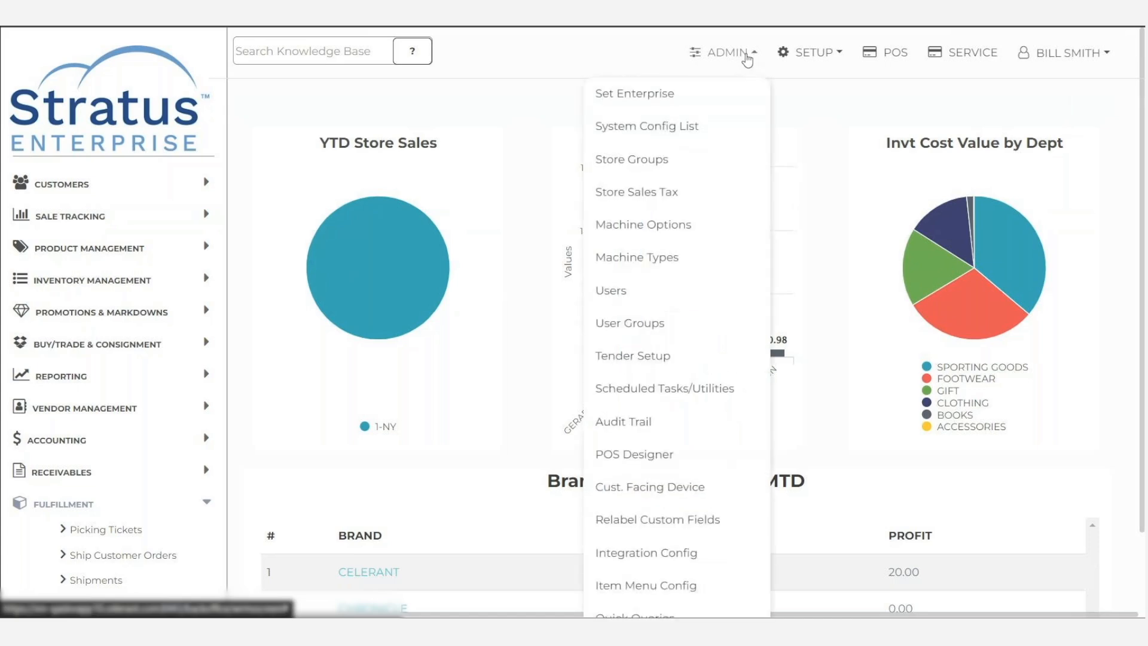
{"action": "left_click", "coordinate": [673, 388]}
{"action": "left_click", "coordinate": [869, 93]}
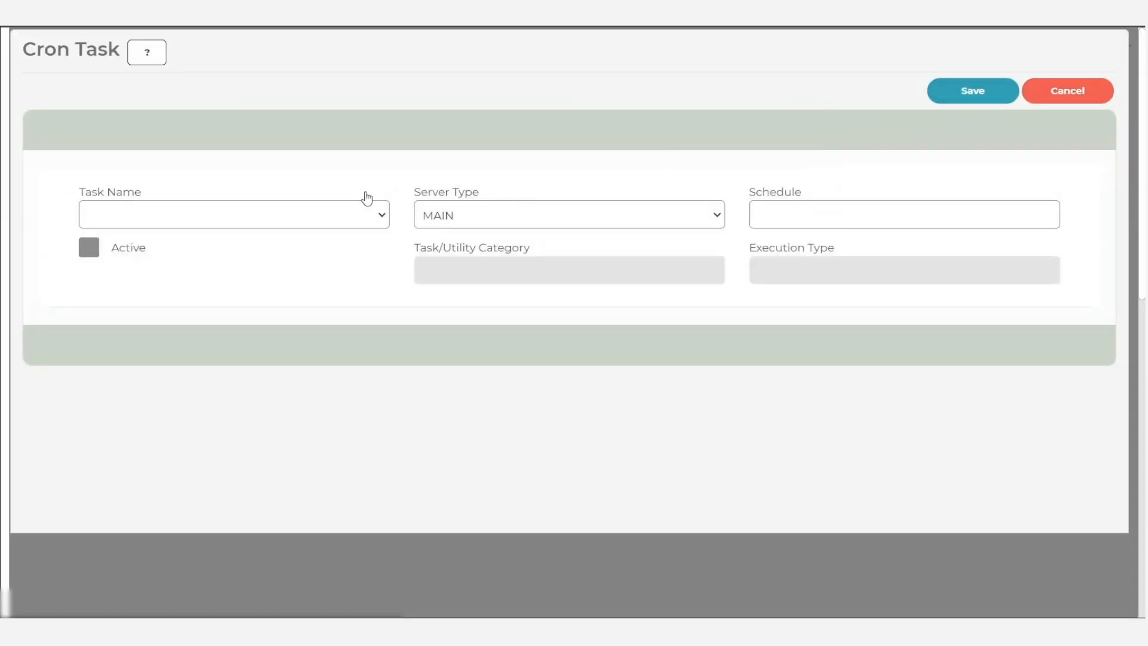
{"action": "left_click", "coordinate": [353, 214]}
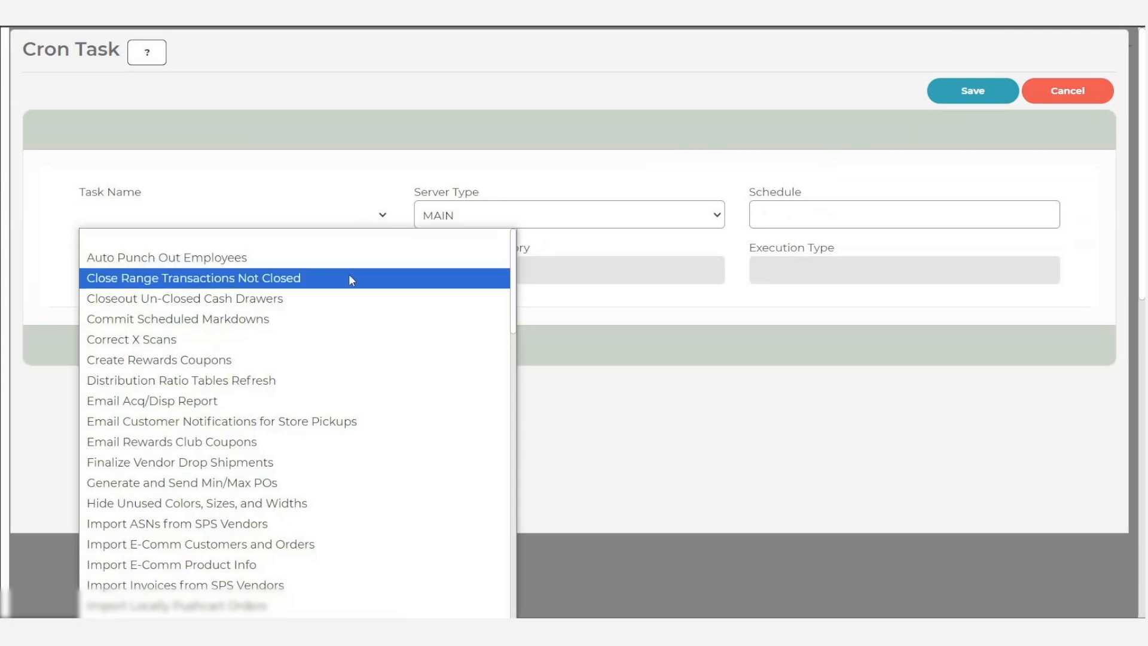
{"action": "left_click", "coordinate": [350, 421]}
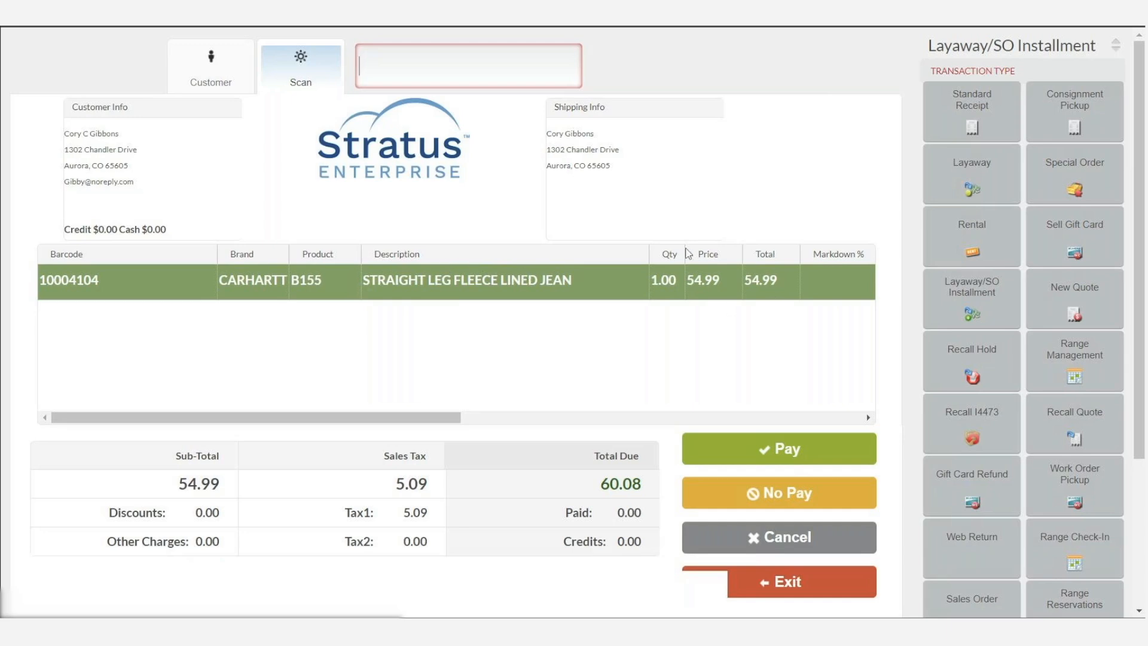
- Open the shipping settings of the layaway transaction and set the Shipping Method to STORE PICK UP
{"action": "left_click", "coordinate": [940, 446]}
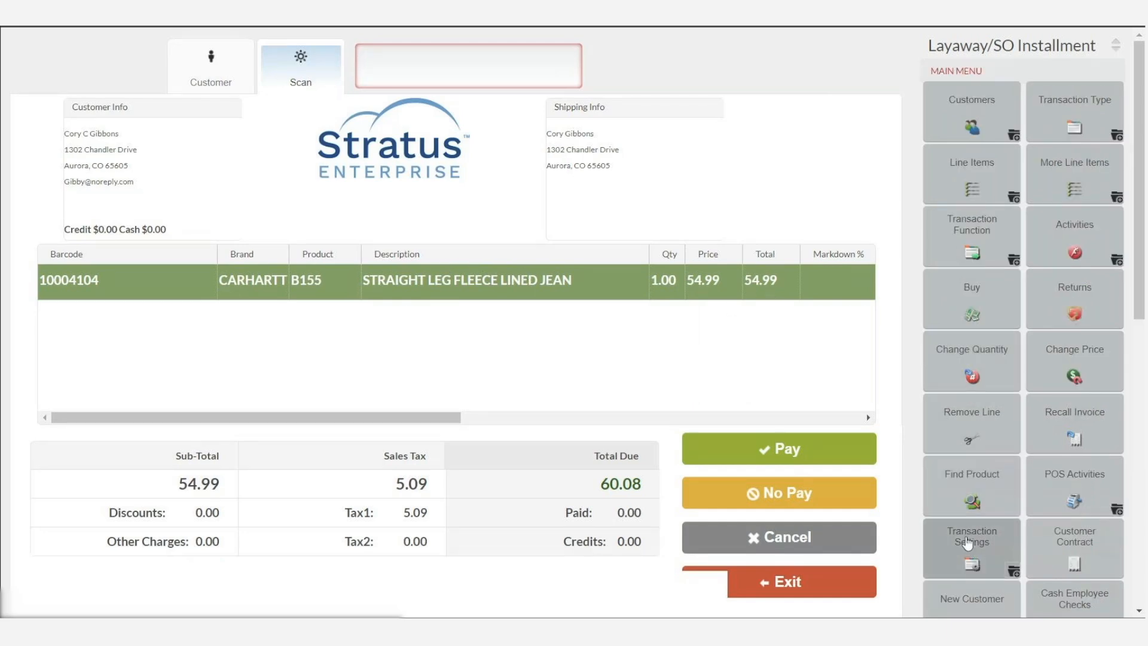
{"action": "left_click", "coordinate": [985, 551]}
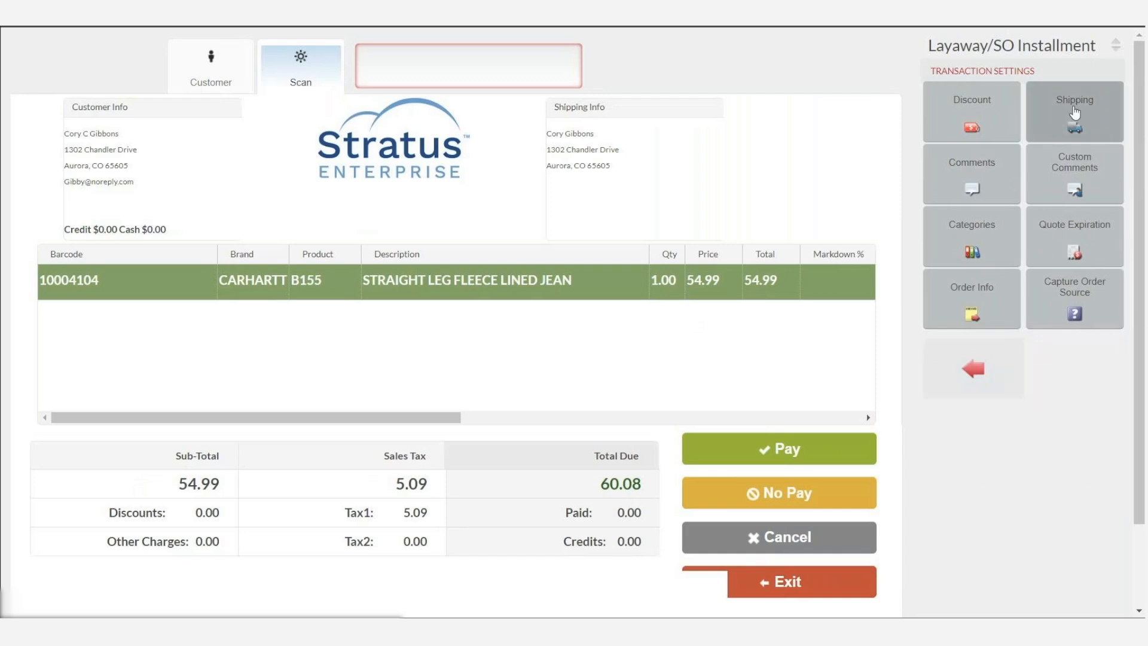
{"action": "left_click", "coordinate": [1057, 128]}
{"action": "left_click", "coordinate": [177, 157]}
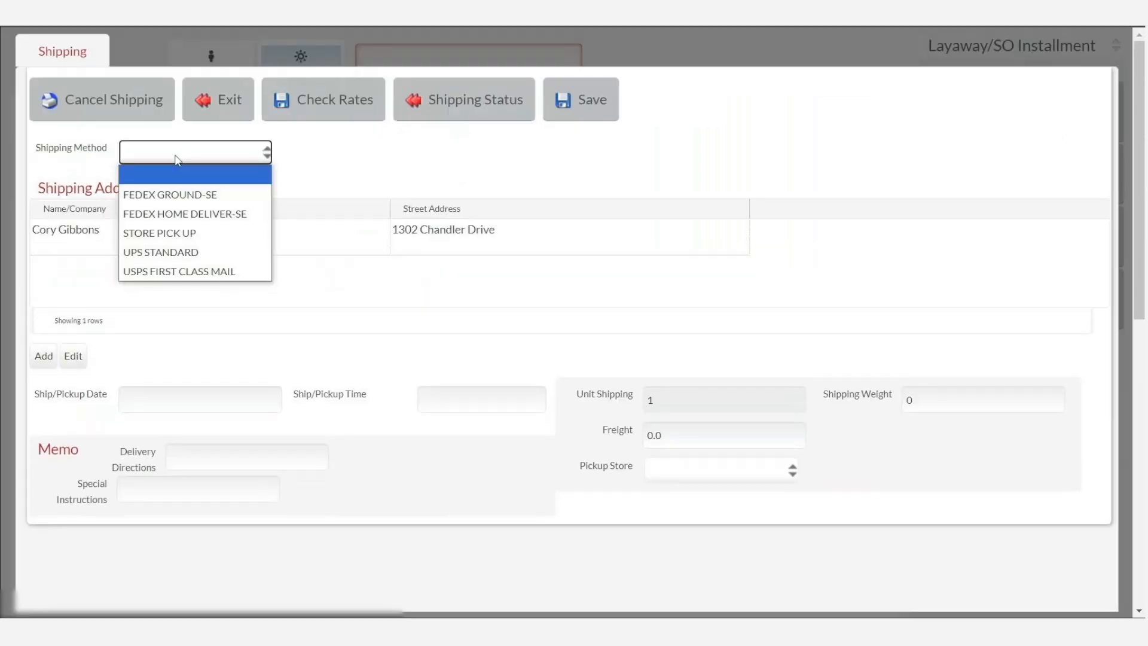
{"action": "left_click", "coordinate": [192, 231]}
{"action": "left_click", "coordinate": [195, 236]}
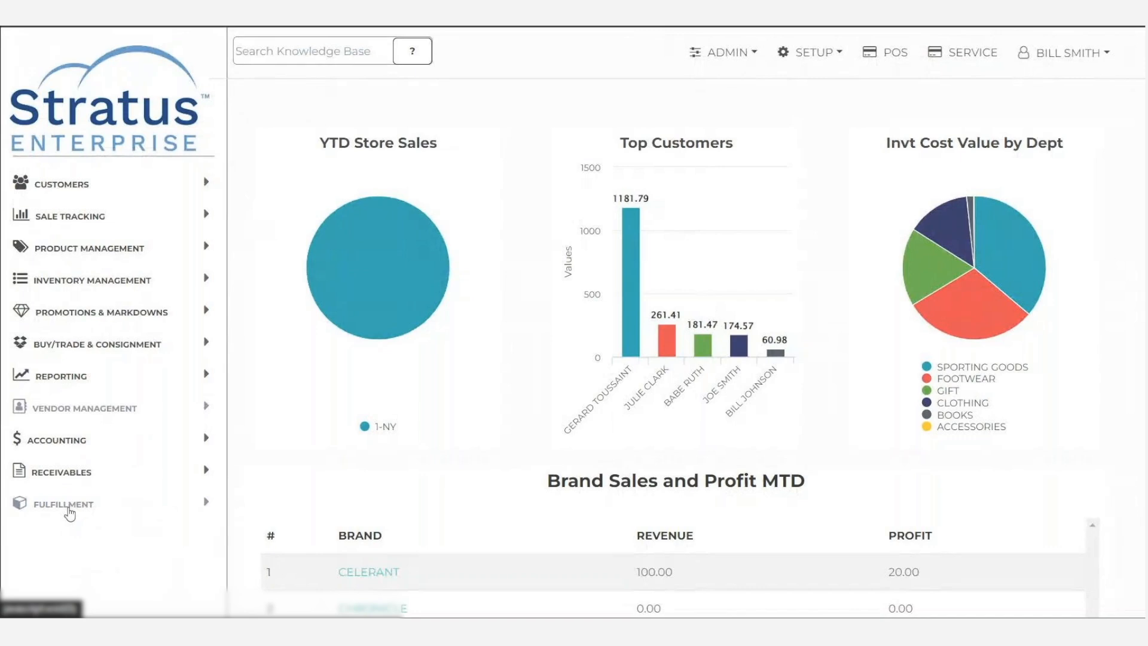
- Open the fulfillment Customer Notifications list and search for notifications with Open status
{"action": "left_click", "coordinate": [69, 508]}
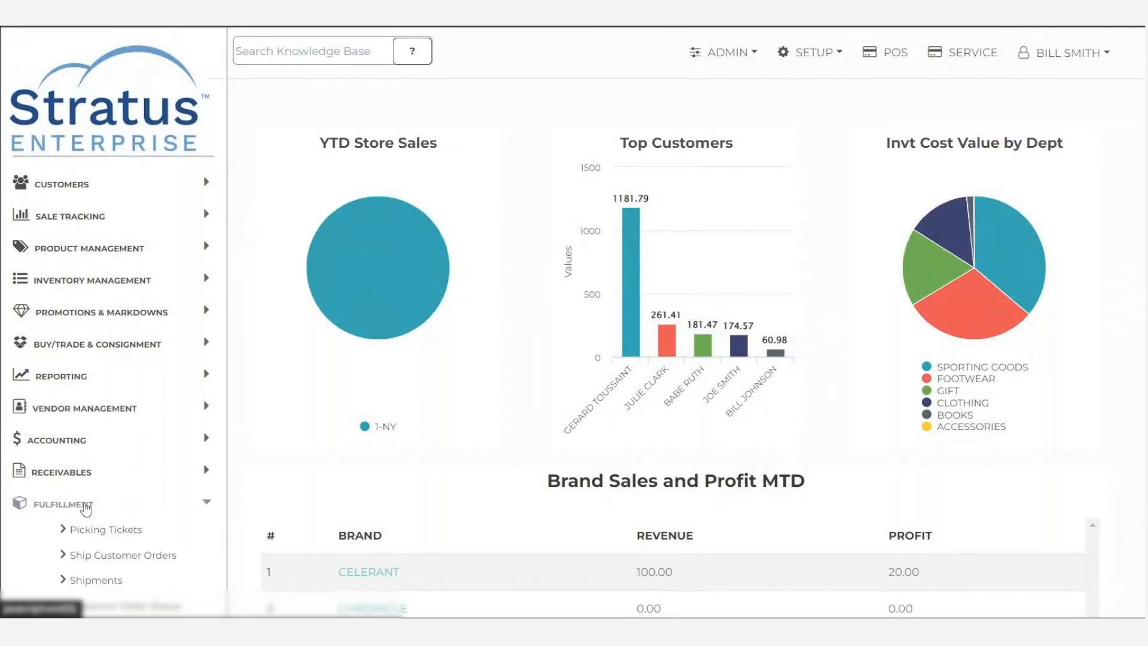
{"action": "scroll", "coordinate": [90, 506], "scroll_direction": "down", "scroll_amount": 3}
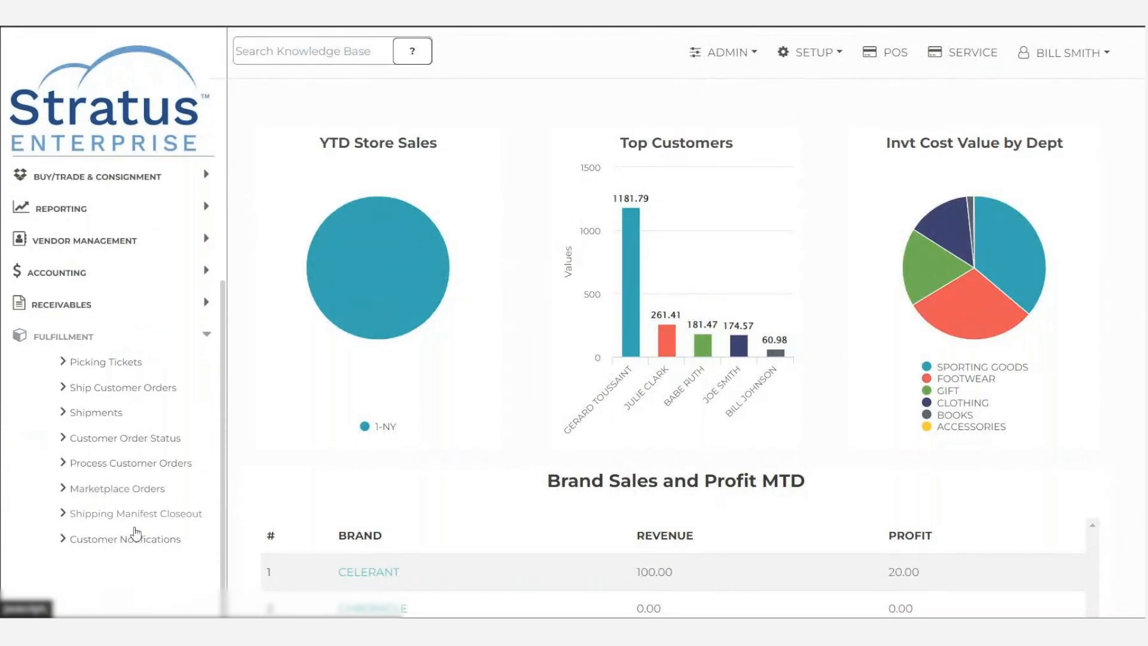
{"action": "left_click", "coordinate": [108, 542]}
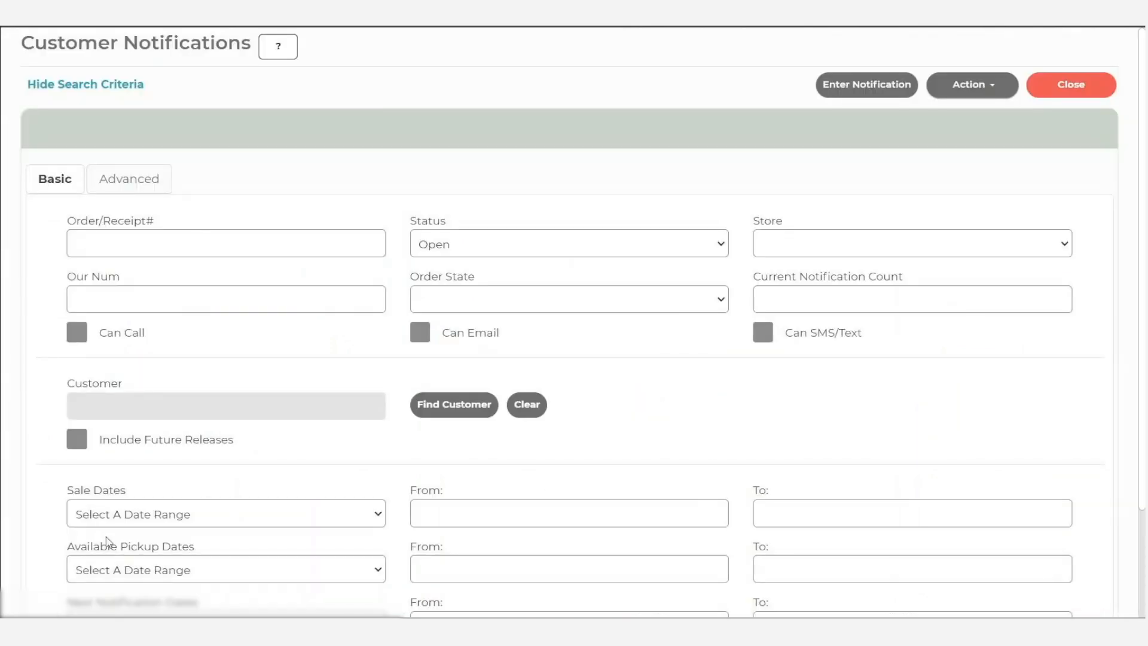
{"action": "scroll", "coordinate": [496, 273], "scroll_direction": "down", "scroll_amount": 1}
{"action": "scroll", "coordinate": [496, 273], "scroll_direction": "down", "scroll_amount": 1}
{"action": "left_click", "coordinate": [513, 614]}
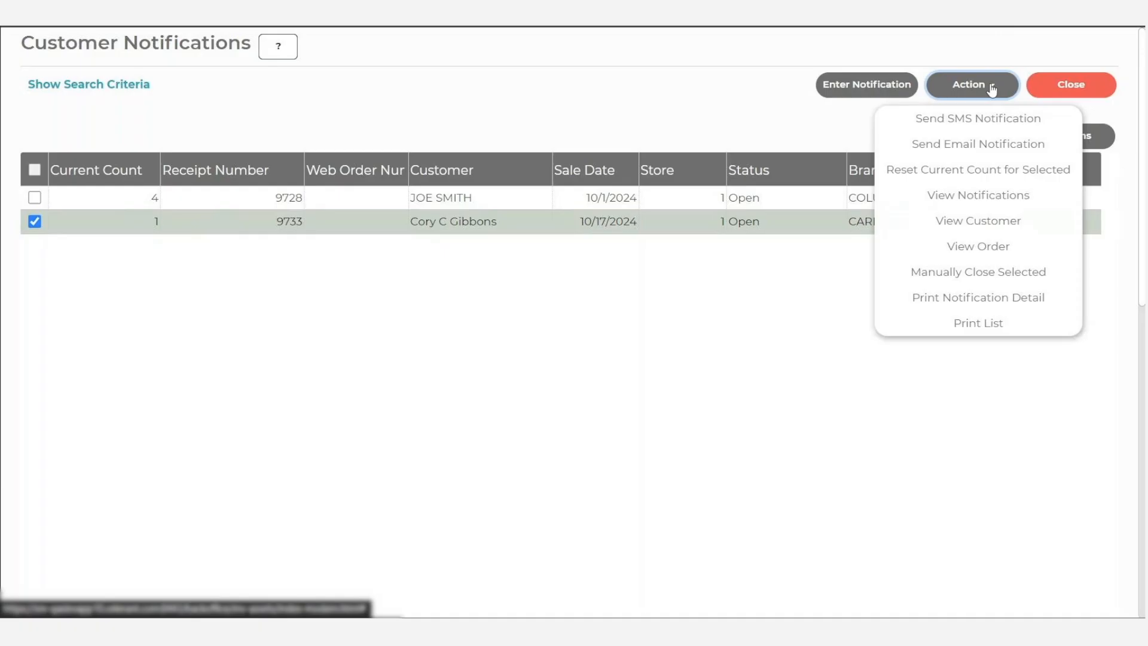
- Send an email notification for the selected CARHARTT order and review its notification dates and available actions
{"action": "left_click", "coordinate": [935, 145]}
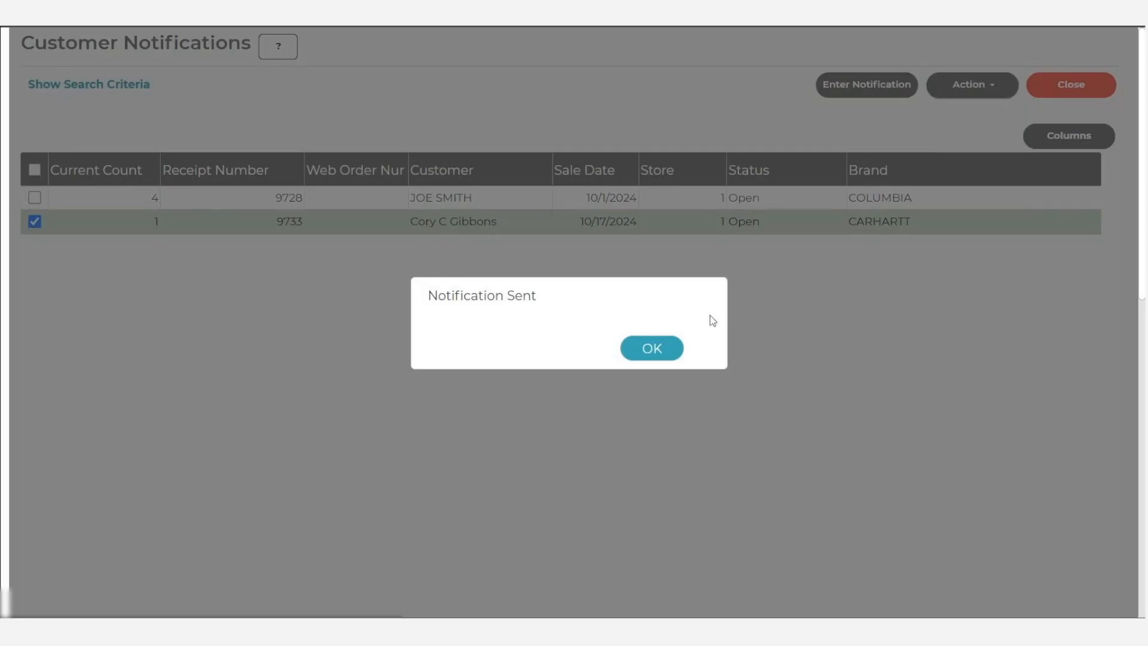
{"action": "left_click", "coordinate": [661, 350]}
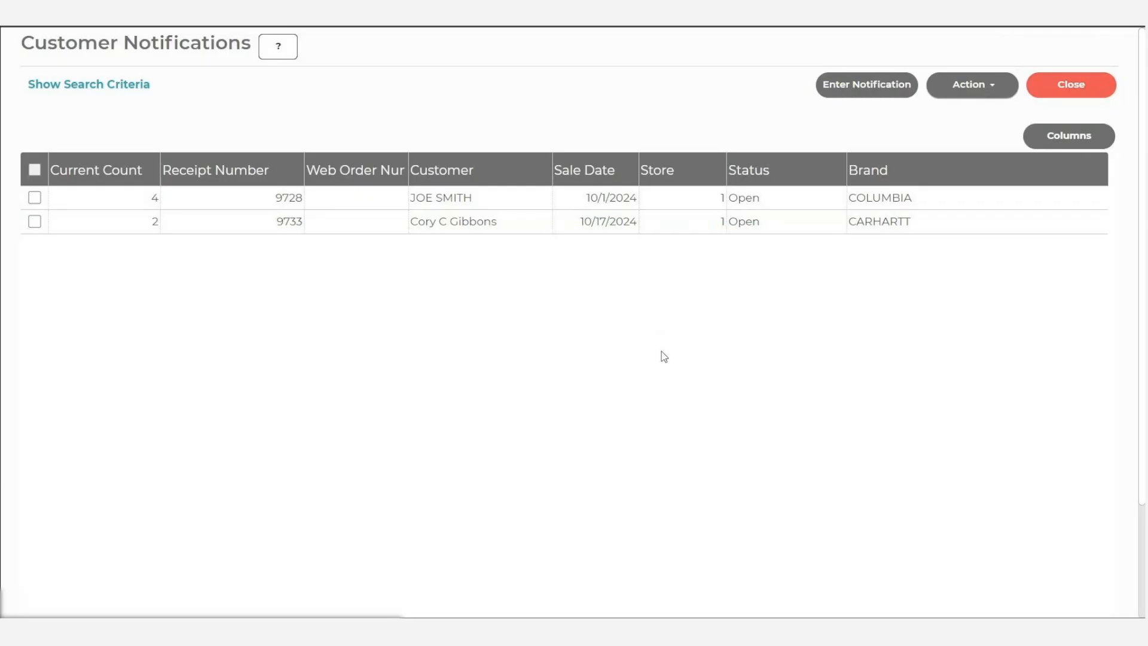
{"action": "left_click", "coordinate": [130, 223]}
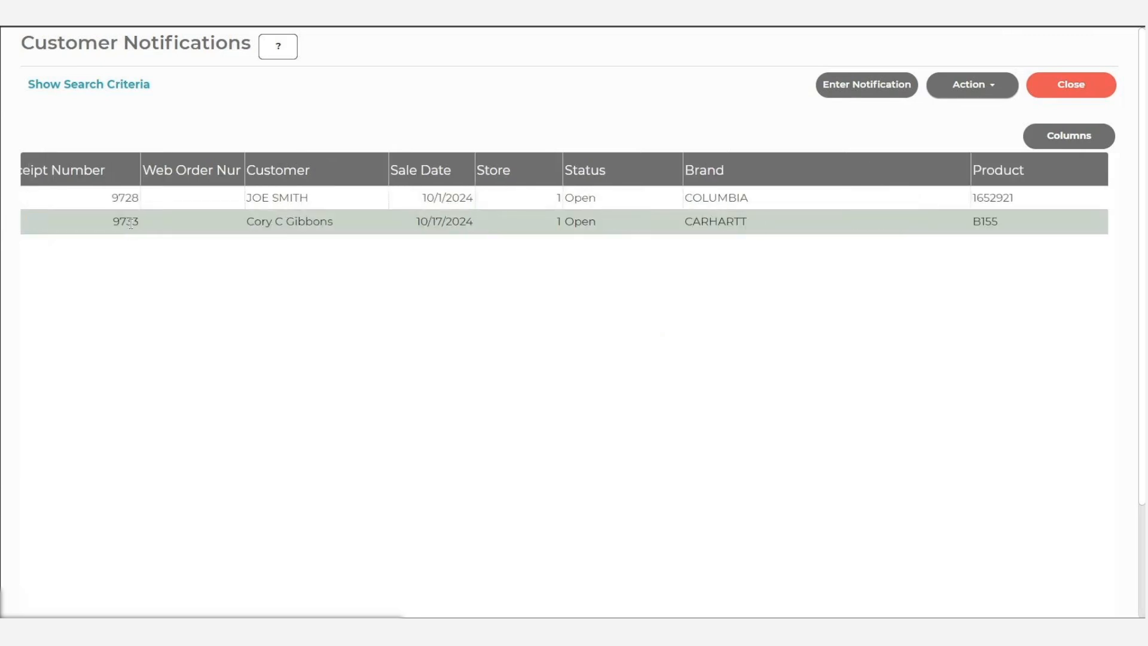
{"action": "scroll", "coordinate": [130, 222], "scroll_direction": "right", "scroll_amount": 10}
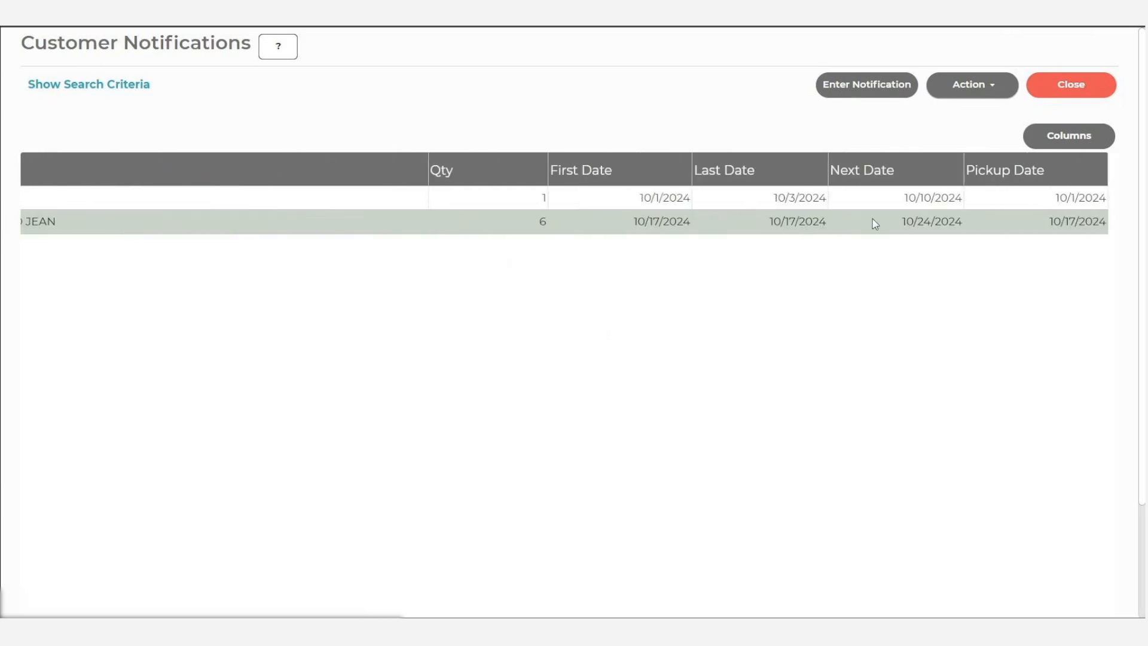
{"action": "left_click", "coordinate": [978, 92]}
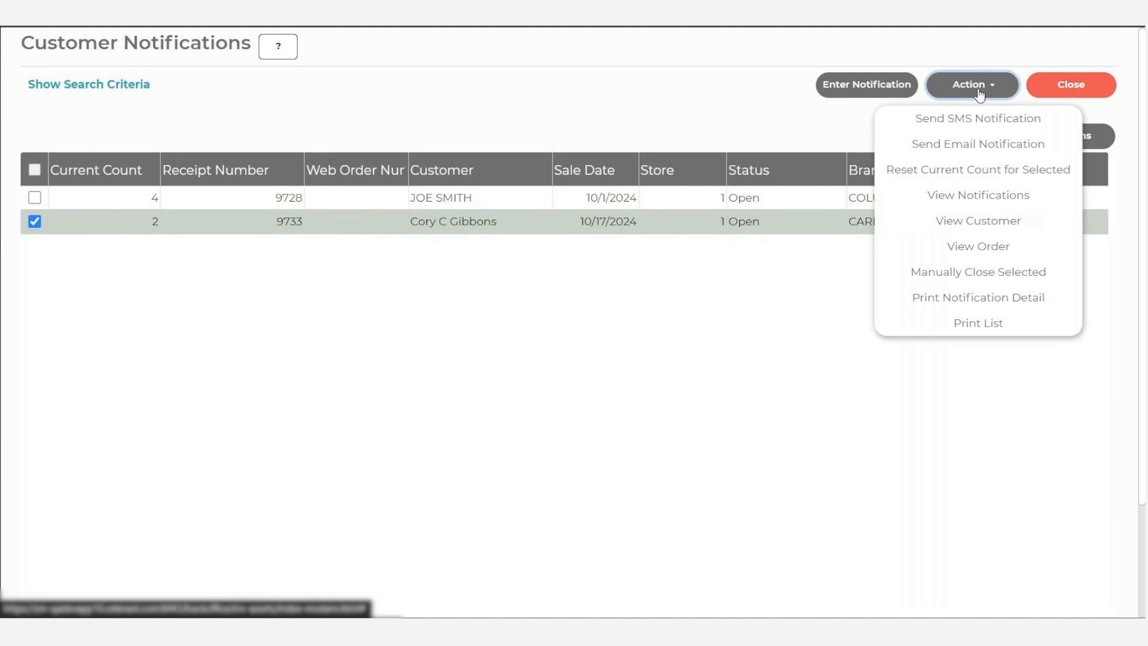
- Enter a Phone notification for the CARHARTT order with the next notification in 10 days, and toggle Increment Notification Count
{"action": "left_click", "coordinate": [871, 89]}
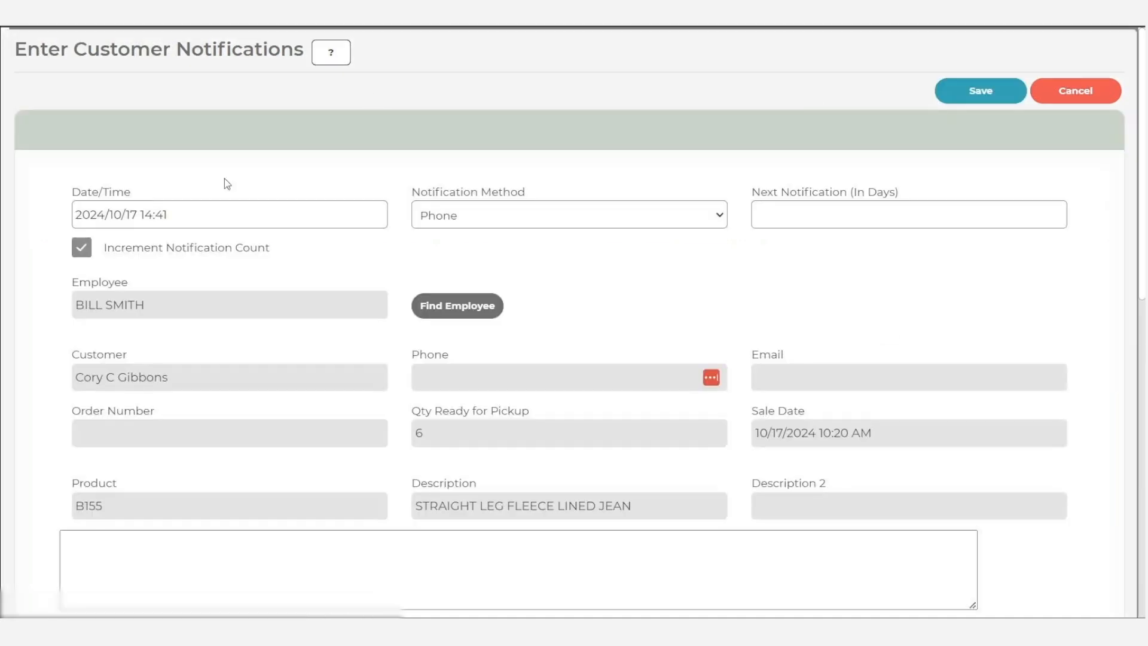
{"action": "left_click", "coordinate": [513, 215]}
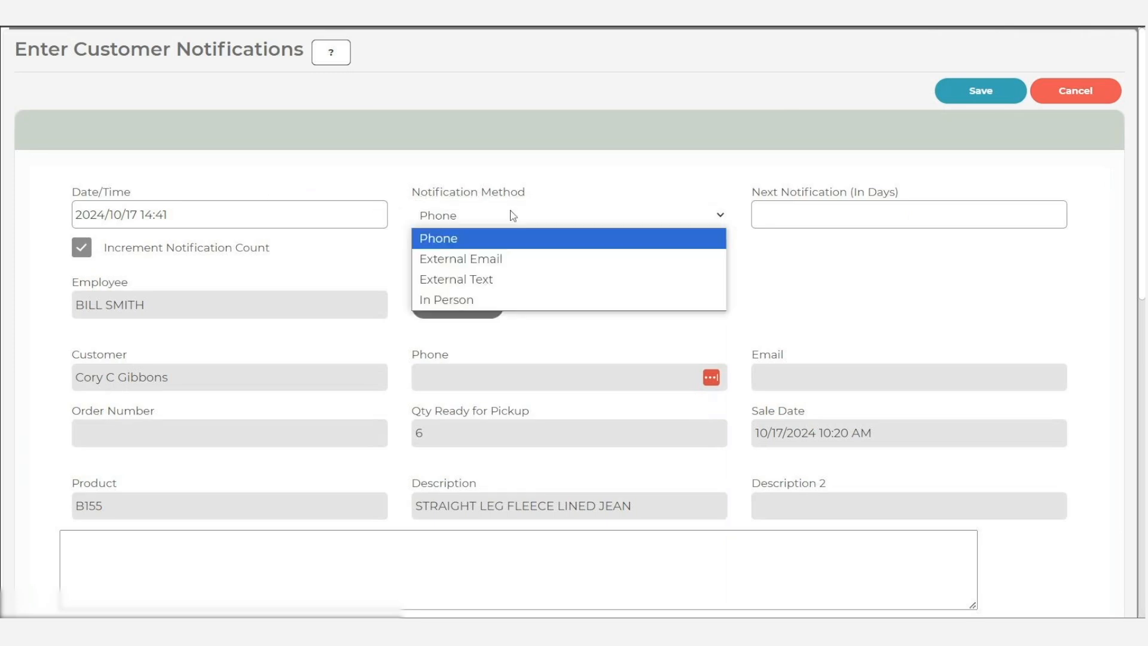
{"action": "key", "text": "Tab"}
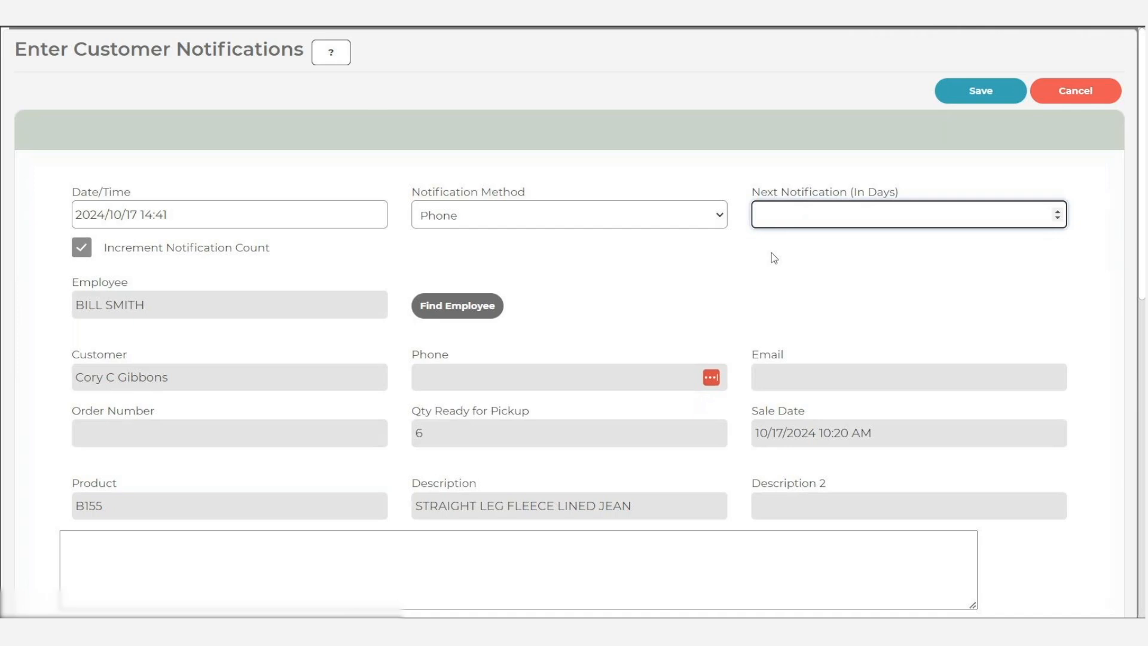
{"action": "type", "text": "10"}
{"action": "left_click", "coordinate": [81, 247]}
- Add the comment "Called and spoke to customer" to the notification, and choose Print Notification Detail for the order
{"action": "scroll", "coordinate": [300, 415], "scroll_direction": "down", "scroll_amount": 1}
{"action": "scroll", "coordinate": [300, 415], "scroll_direction": "up", "scroll_amount": 1}
{"action": "scroll", "coordinate": [449, 392], "scroll_direction": "down", "scroll_amount": 2}
{"action": "left_click", "coordinate": [449, 392]}
{"action": "type", "text": "Called and spoke to customer"}
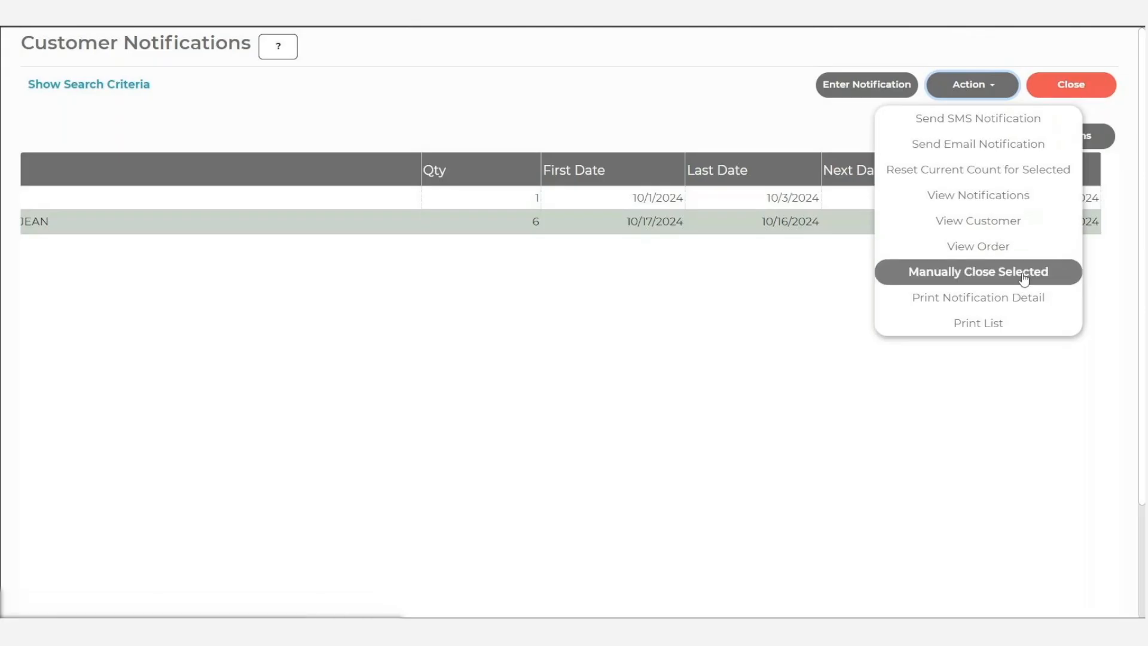
{"action": "left_click", "coordinate": [1026, 303]}
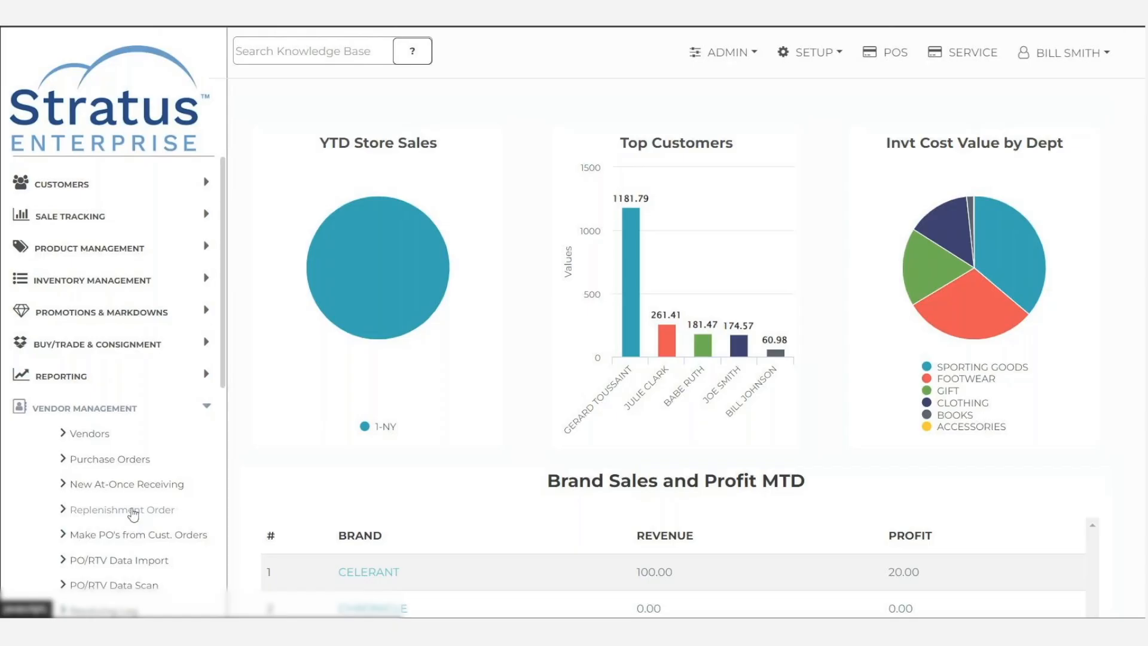
- Open the Replenishment Review list and set its Sales Date range to LST 3WKS TY
{"action": "scroll", "coordinate": [133, 514], "scroll_direction": "down", "scroll_amount": 7}
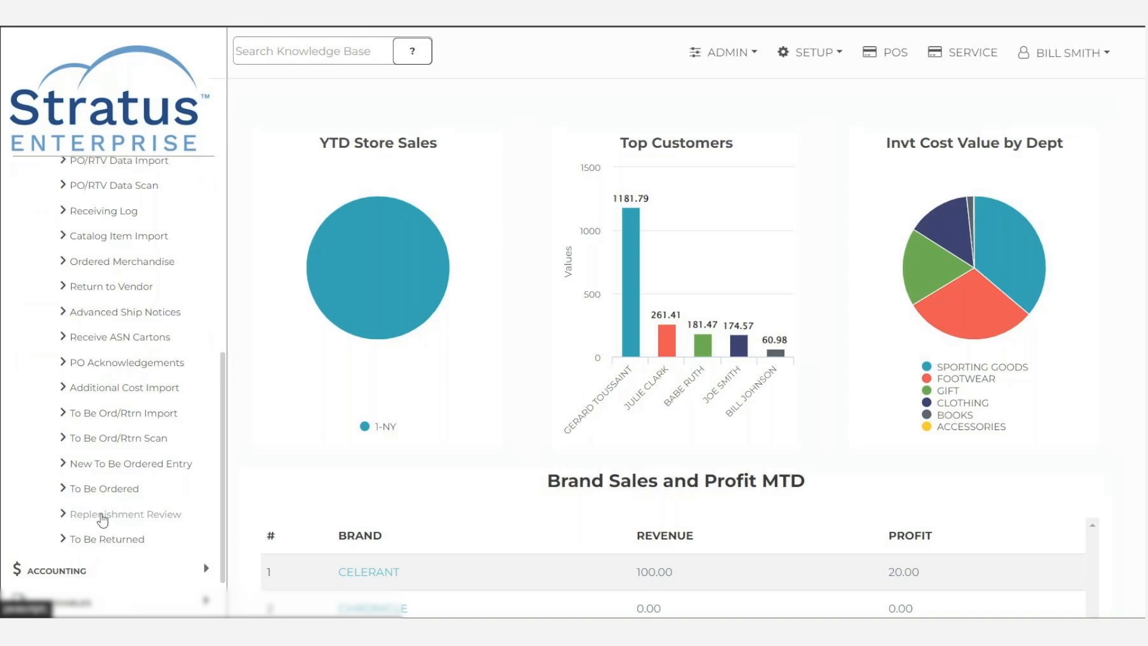
{"action": "left_click", "coordinate": [103, 516]}
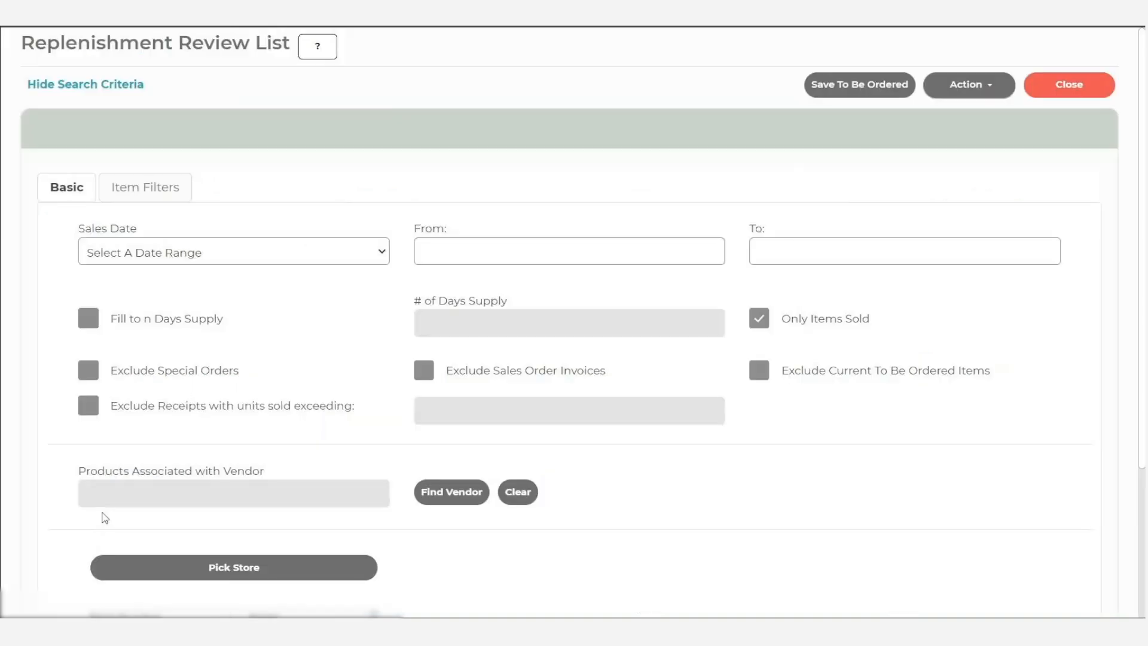
{"action": "left_click", "coordinate": [329, 253]}
{"action": "left_click", "coordinate": [289, 397]}
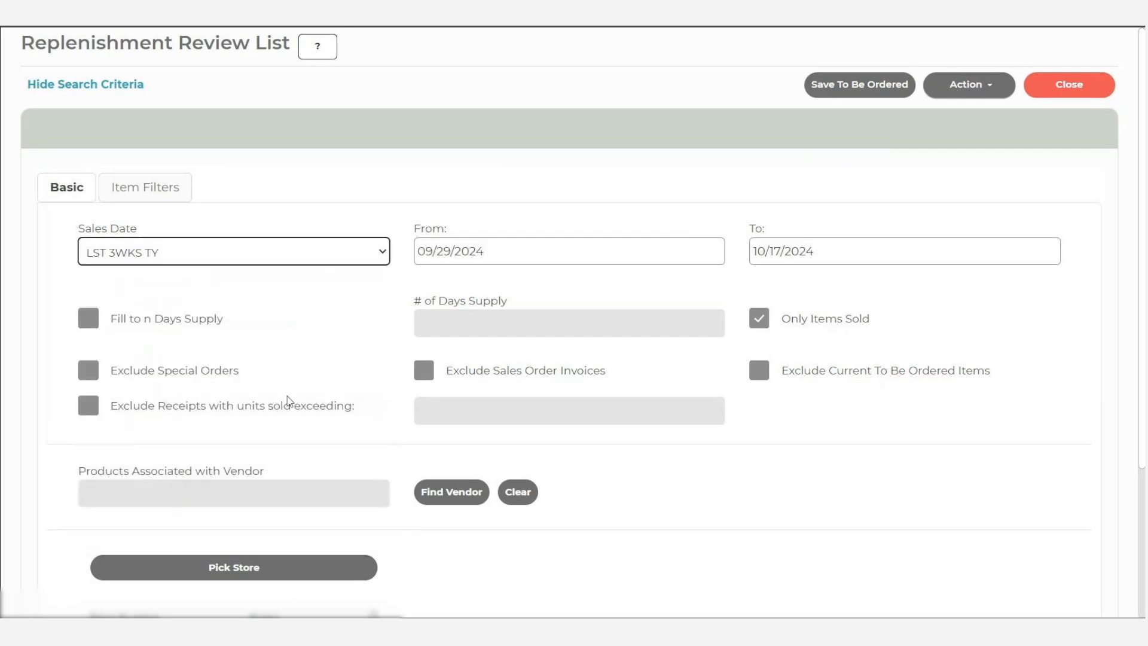
- Limit the replenishment review to store 1, Celerant Technology
{"action": "scroll", "coordinate": [371, 421], "scroll_direction": "down", "scroll_amount": 3}
{"action": "left_click", "coordinate": [278, 412]}
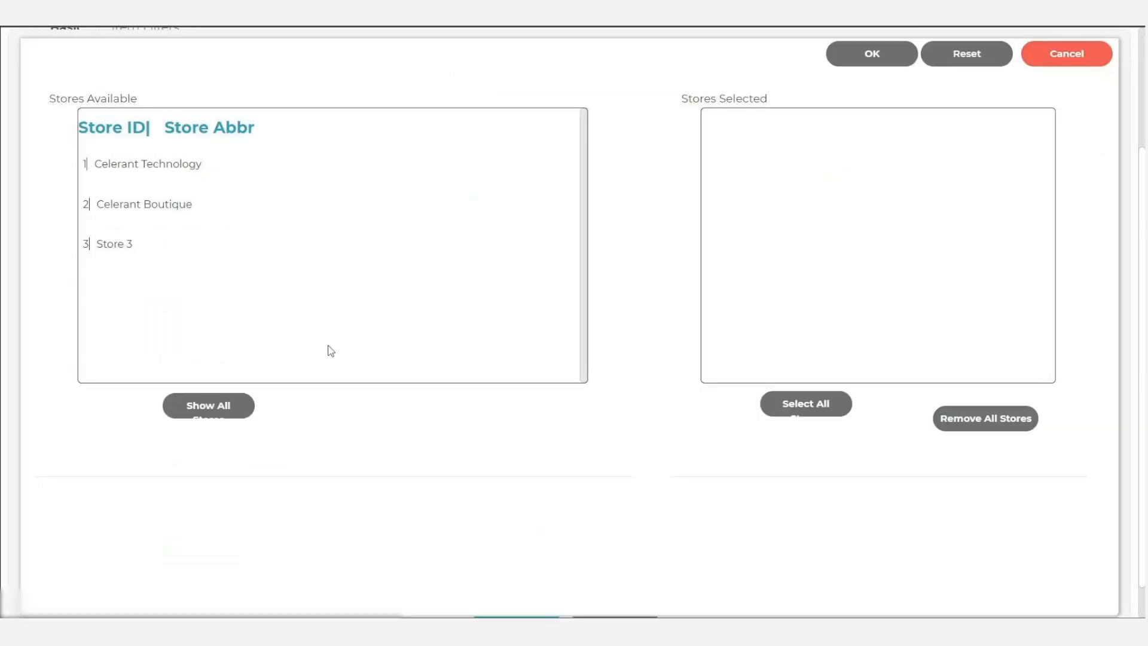
{"action": "left_click", "coordinate": [215, 157]}
{"action": "left_click", "coordinate": [836, 57]}
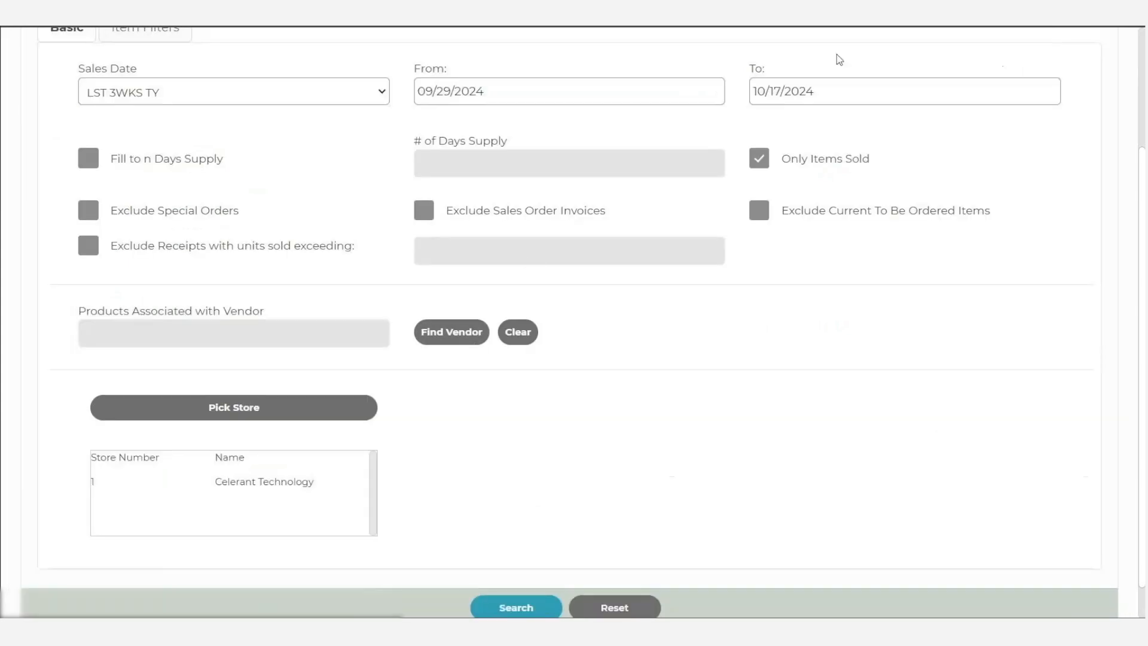
- View the Fixed Product List and Product Group item filters, and run the replenishment review search
{"action": "scroll", "coordinate": [478, 351], "scroll_direction": "up", "scroll_amount": 2}
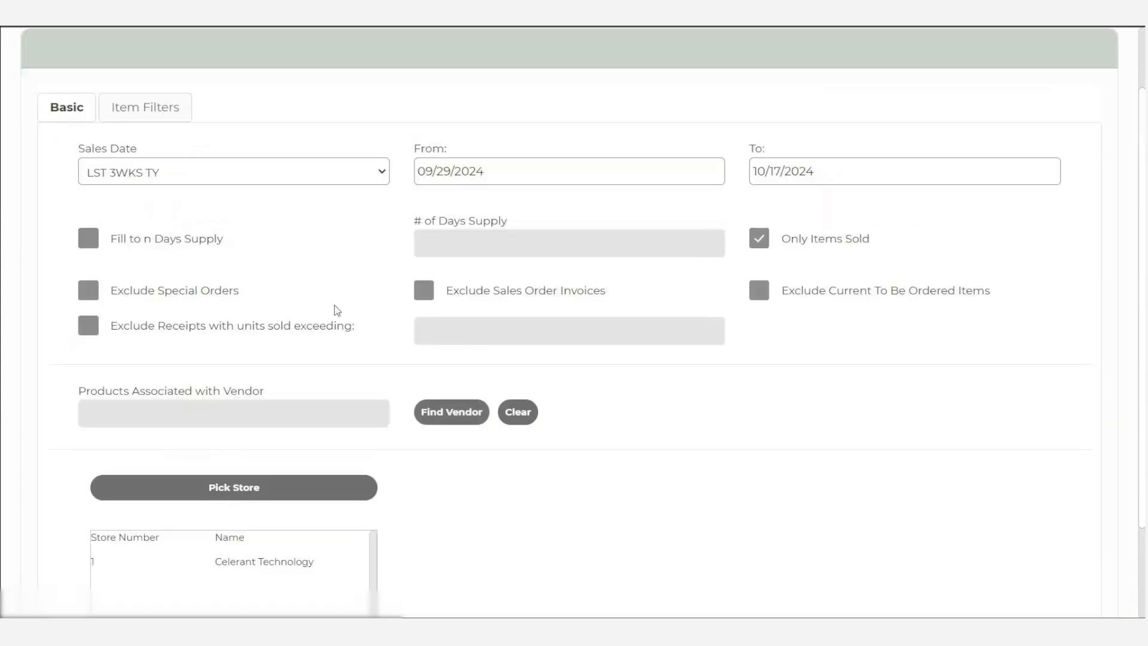
{"action": "left_click", "coordinate": [130, 111]}
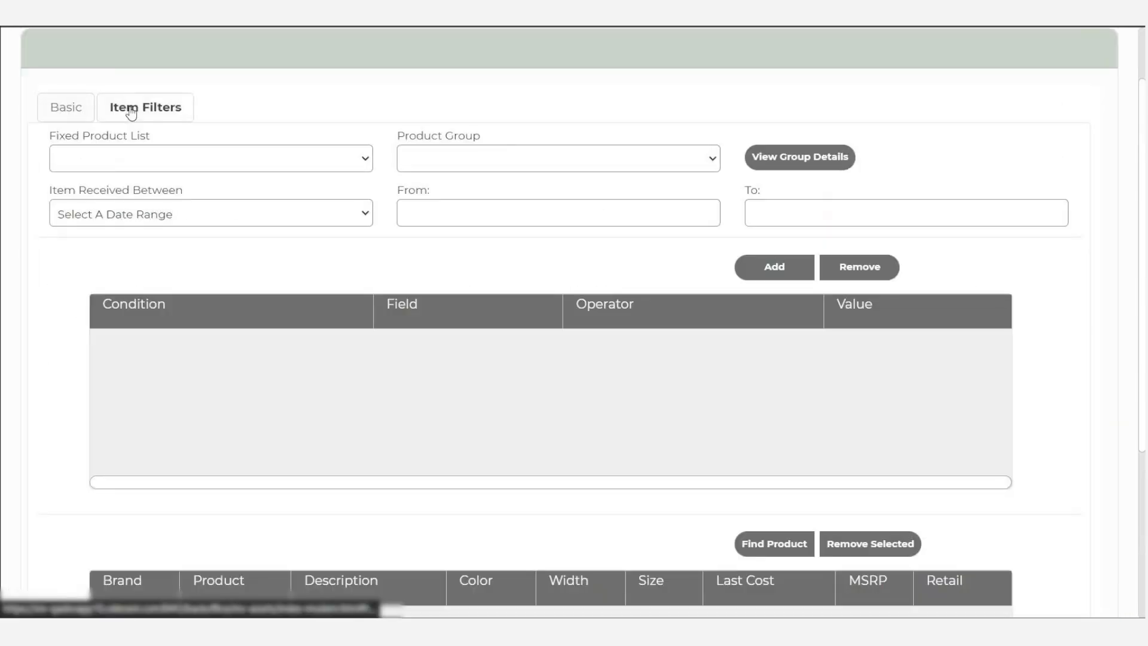
{"action": "left_click", "coordinate": [206, 165]}
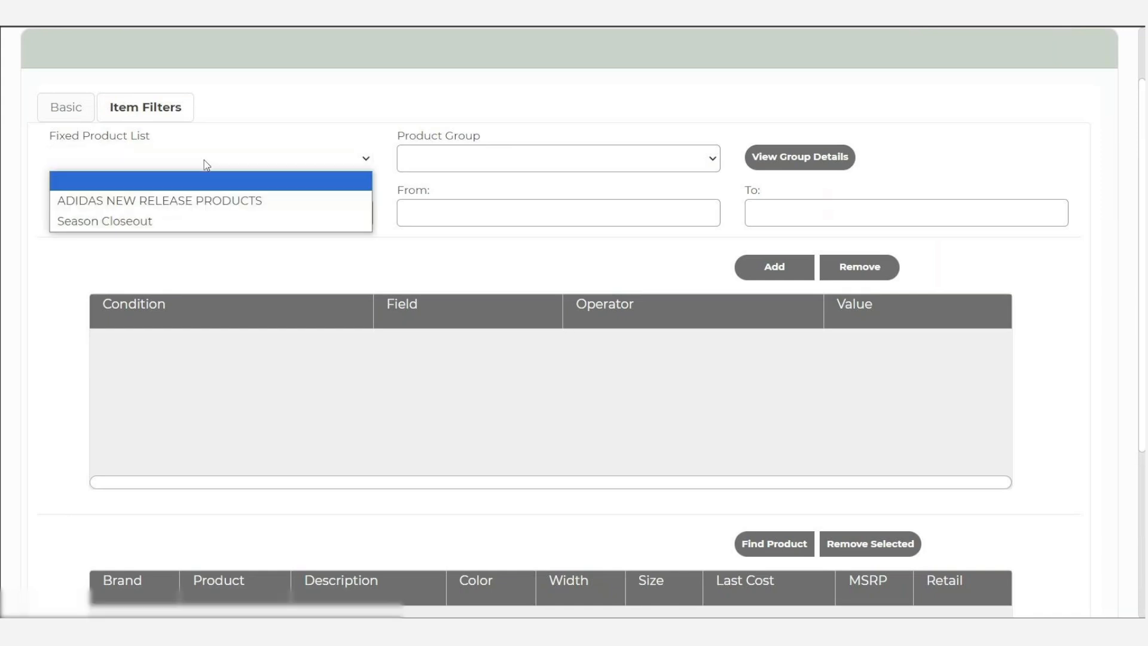
{"action": "left_click", "coordinate": [468, 170]}
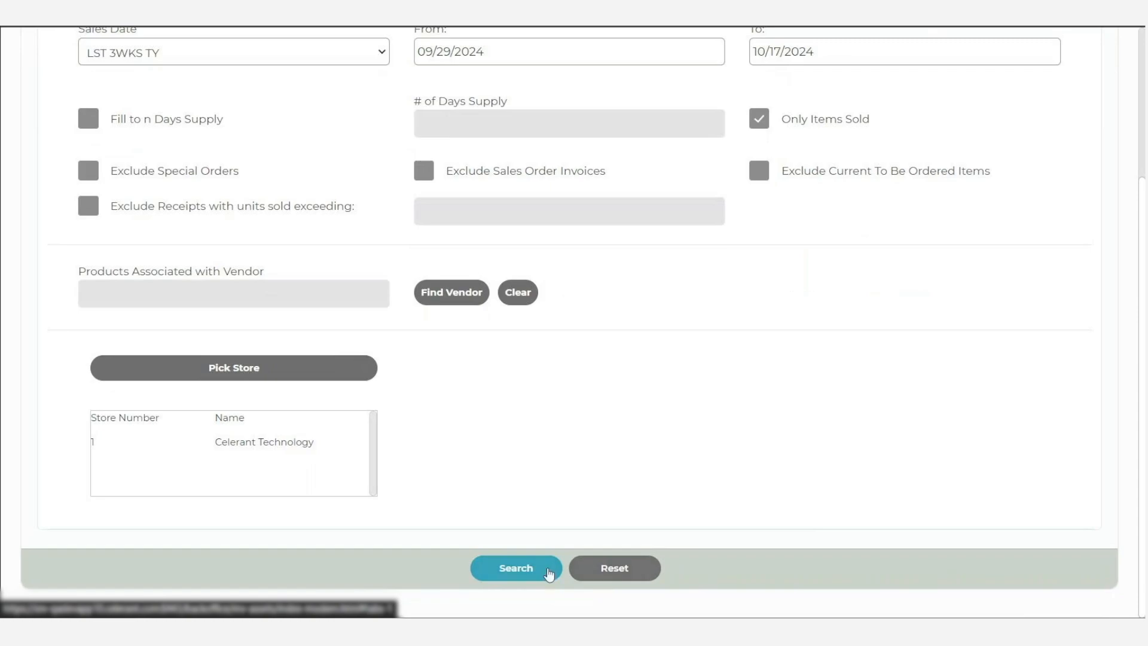
{"action": "left_click", "coordinate": [526, 566]}
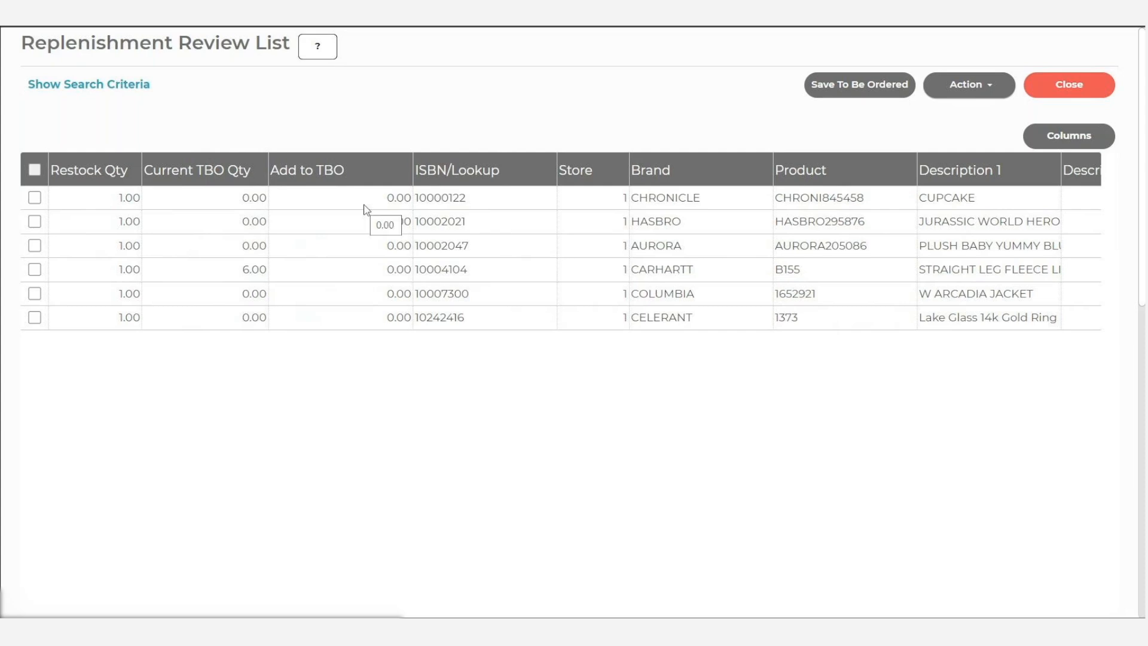
- Select all items in the Replenishment Review List and try to set their TBO quantities from restock
{"action": "left_click", "coordinate": [35, 169]}
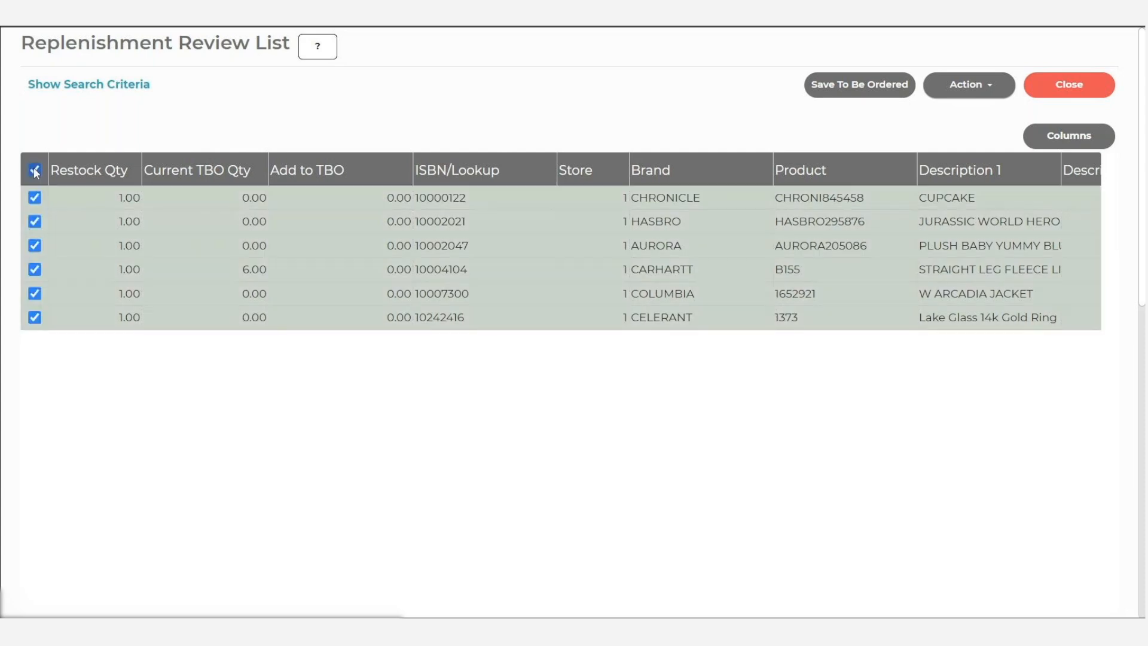
{"action": "left_click", "coordinate": [987, 88]}
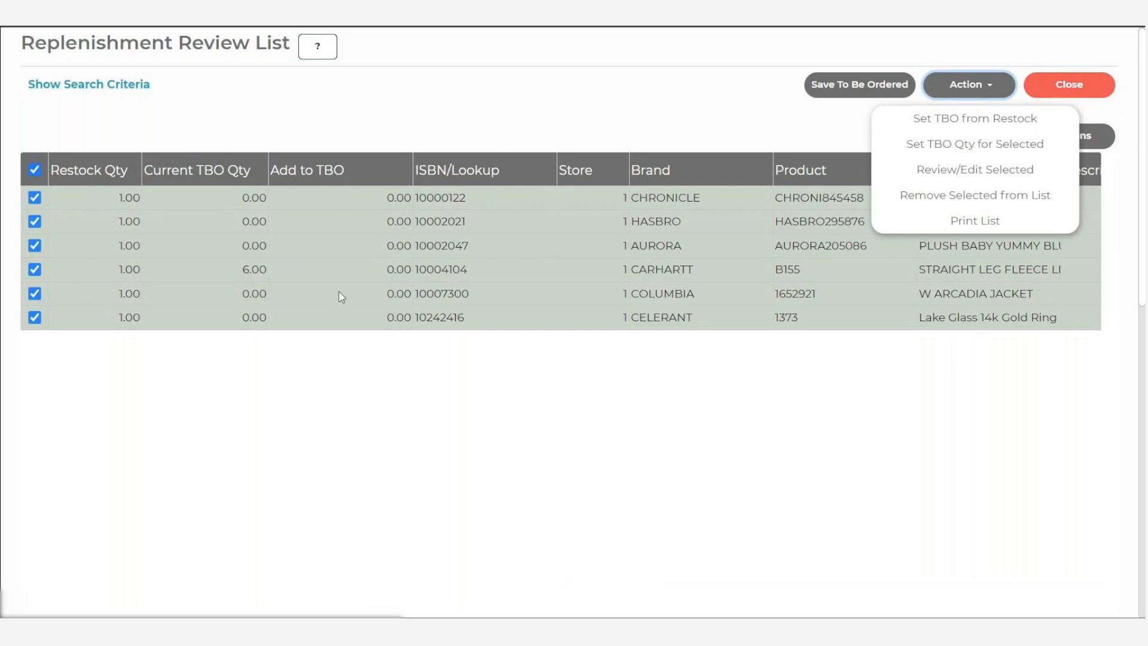
{"action": "left_click", "coordinate": [981, 121]}
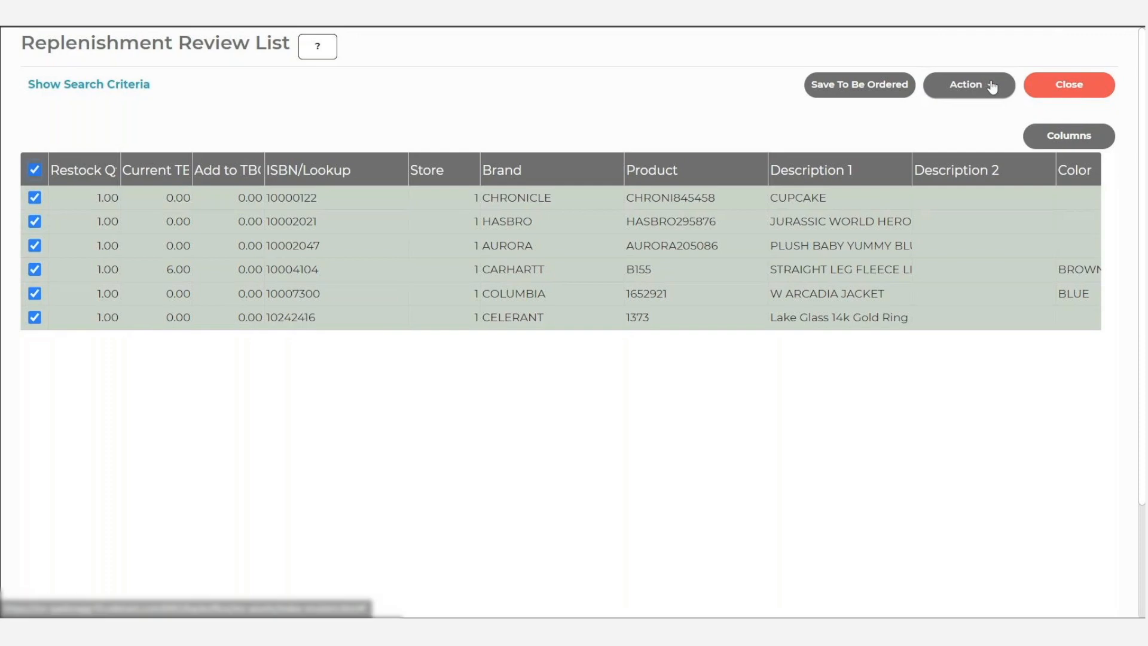
- Open the selected replenishment items for review and editing, and view the CUPCAKE record's inventory, sales and purchase order details
{"action": "left_click", "coordinate": [990, 87]}
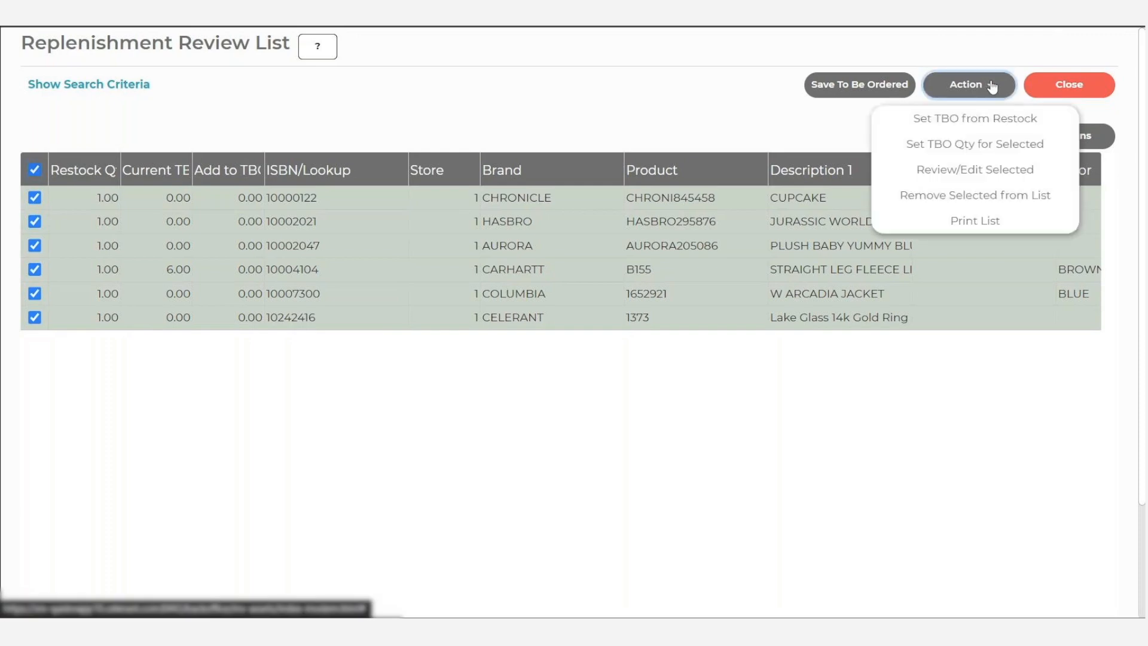
{"action": "left_click", "coordinate": [928, 169]}
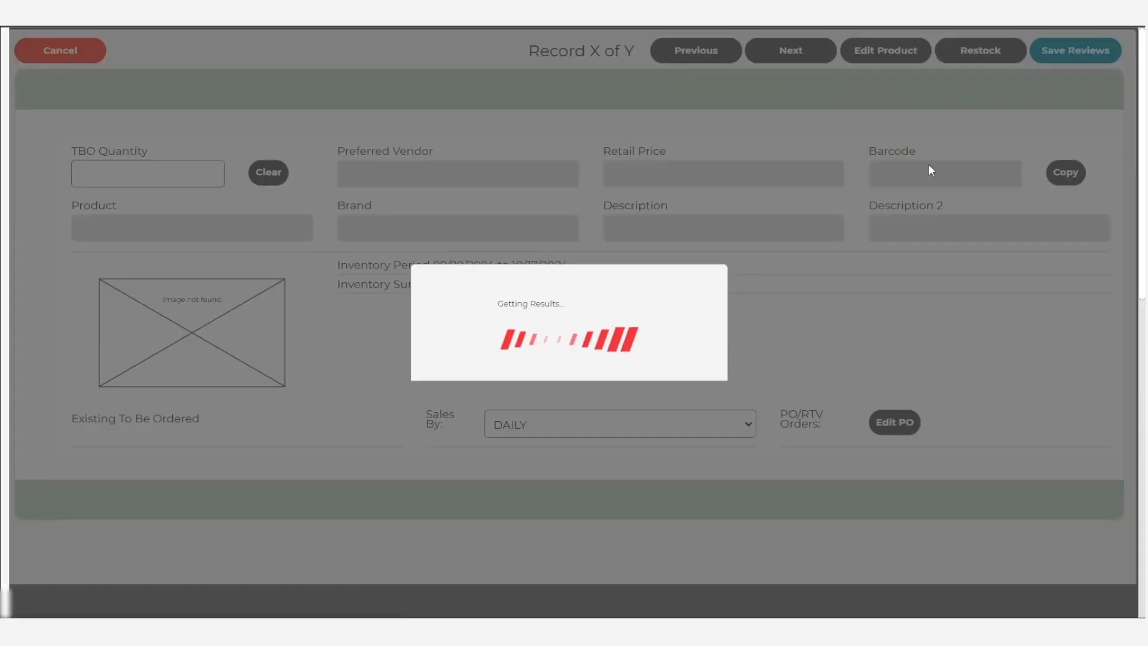
{"action": "scroll", "coordinate": [569, 363], "scroll_direction": "down", "scroll_amount": 1}
{"action": "scroll", "coordinate": [570, 363], "scroll_direction": "down", "scroll_amount": 1}
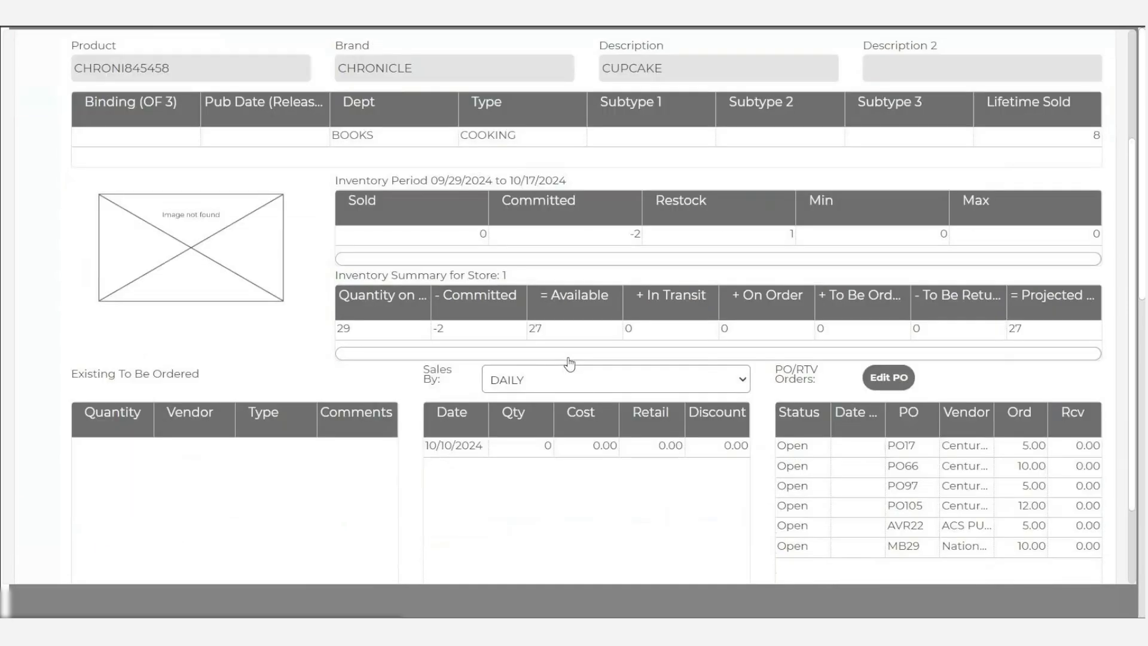
- View the CUPCAKE record's sales by YEARLY and WEEKLY, and set the period back to DAILY
{"action": "left_click", "coordinate": [596, 386]}
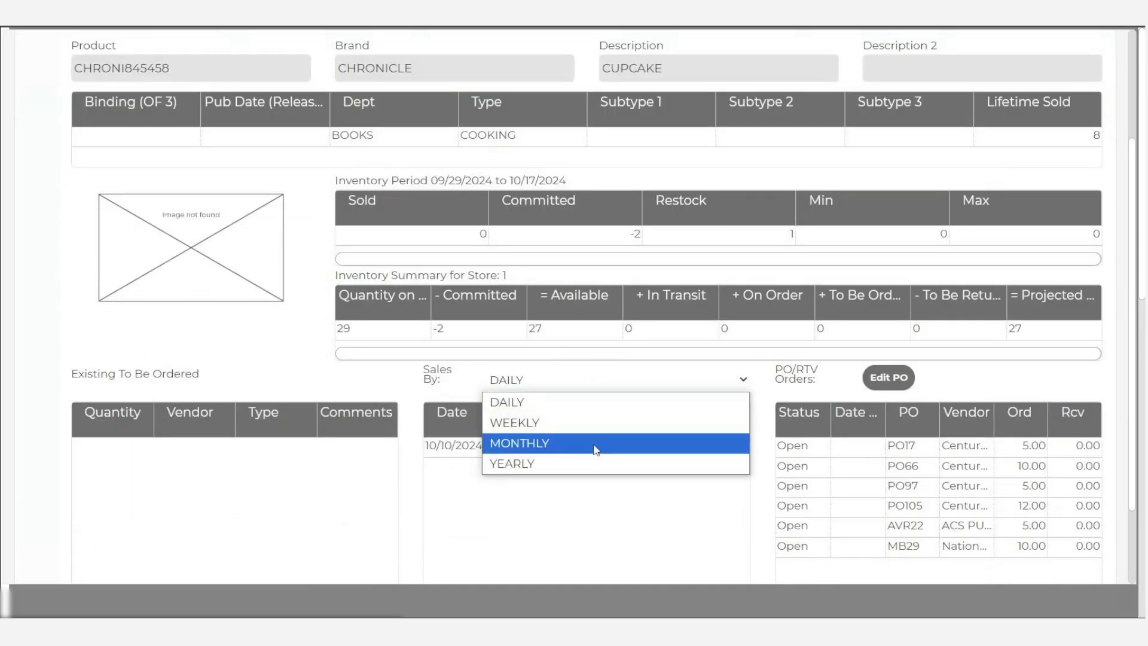
{"action": "left_click", "coordinate": [532, 463]}
{"action": "left_click", "coordinate": [644, 376]}
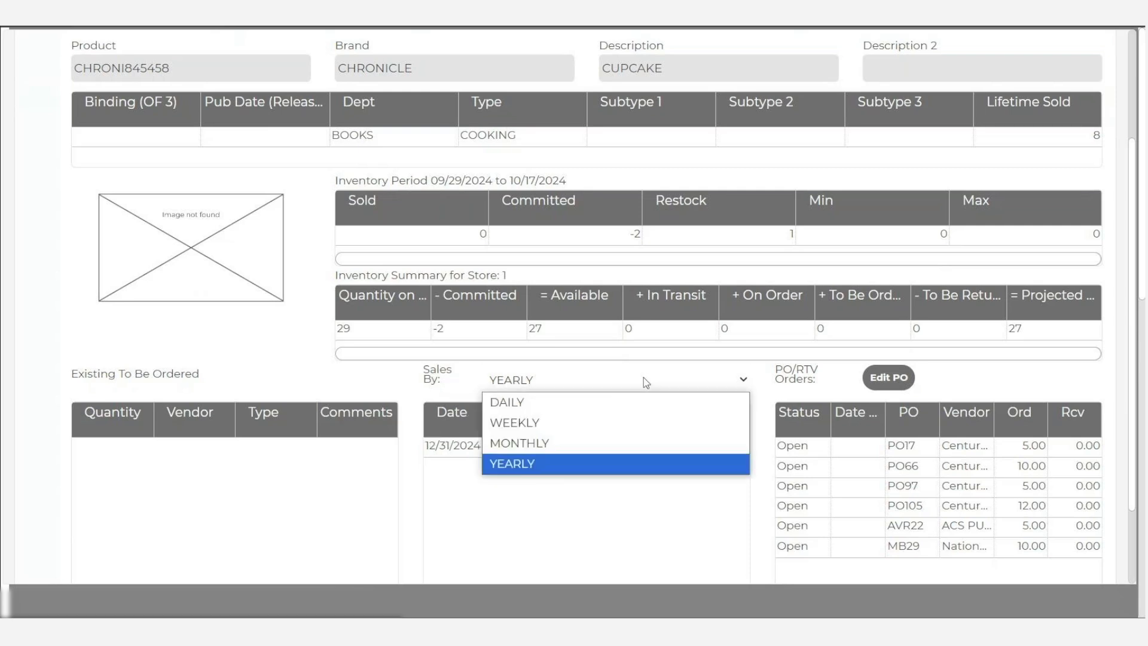
{"action": "left_click", "coordinate": [622, 419]}
{"action": "key", "text": "Up"}
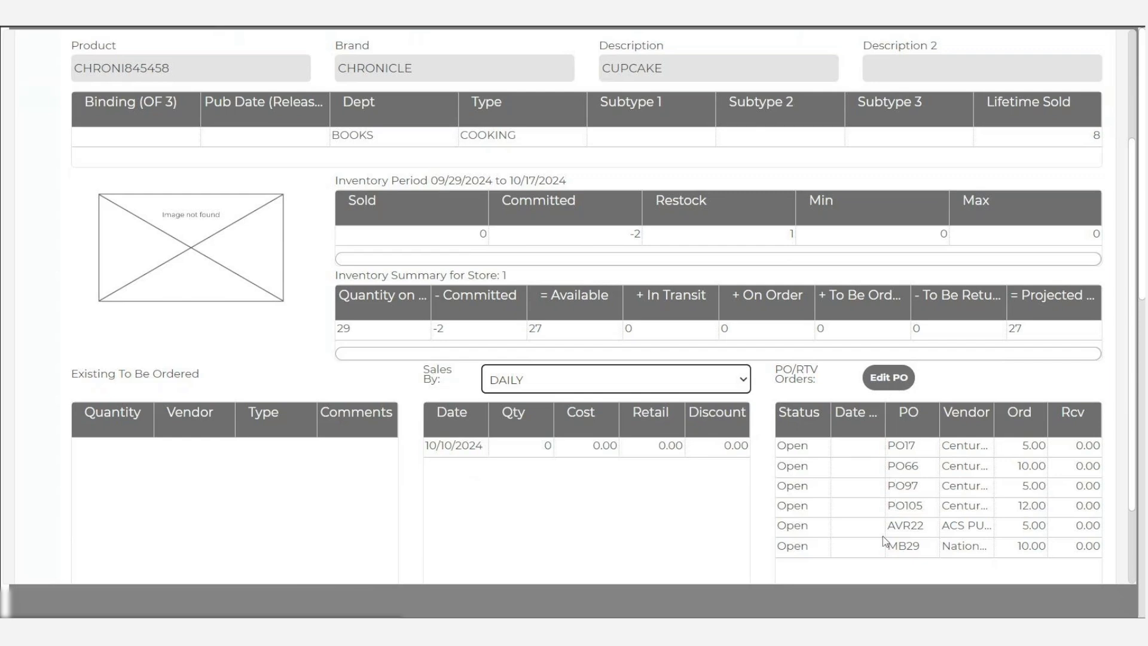
- Browse through the other product records in the replenishment review
{"action": "scroll", "coordinate": [653, 460], "scroll_direction": "up", "scroll_amount": 3}
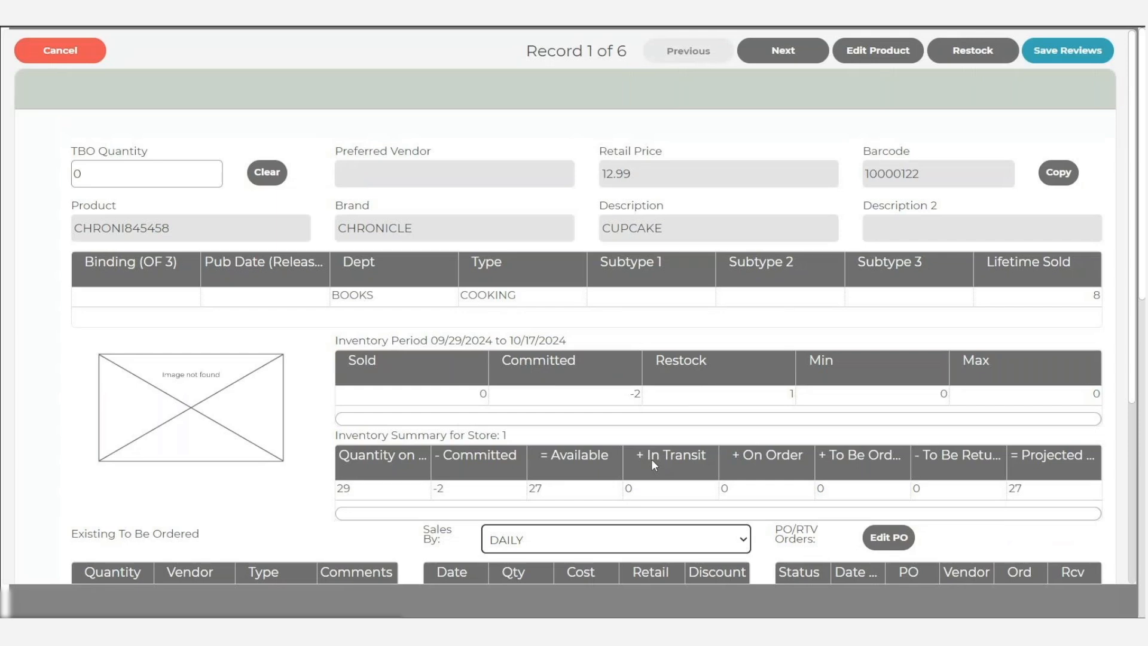
{"action": "left_click", "coordinate": [776, 54]}
{"action": "left_click", "coordinate": [776, 54]}
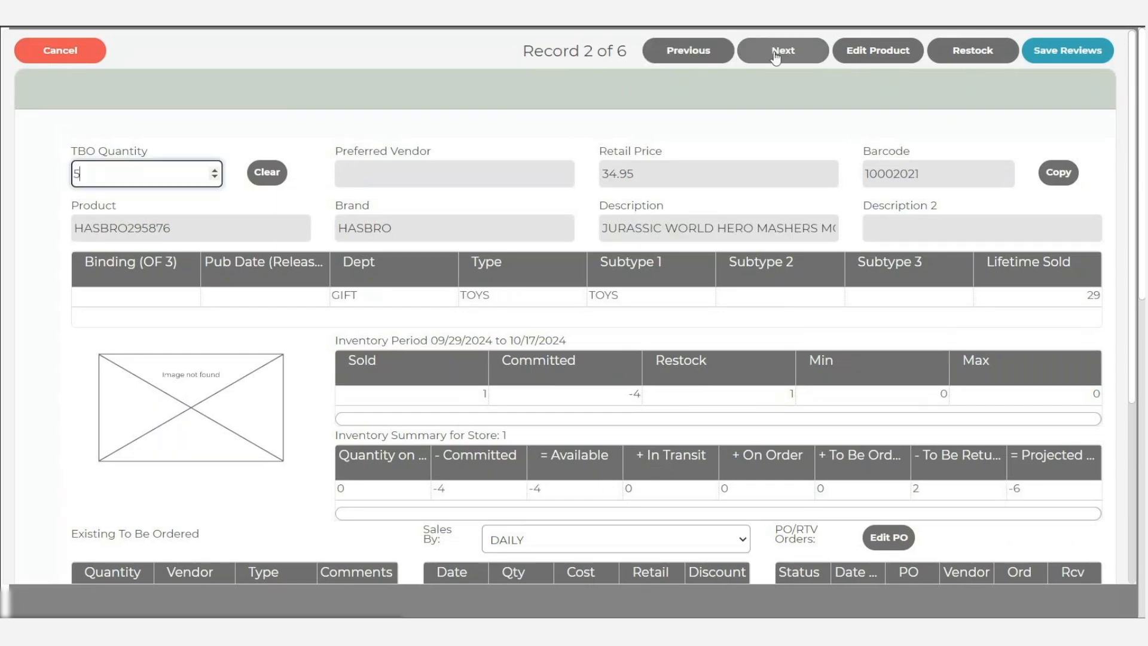
{"action": "left_click", "coordinate": [776, 54]}
{"action": "left_click", "coordinate": [776, 54]}
{"action": "left_click", "coordinate": [775, 53]}
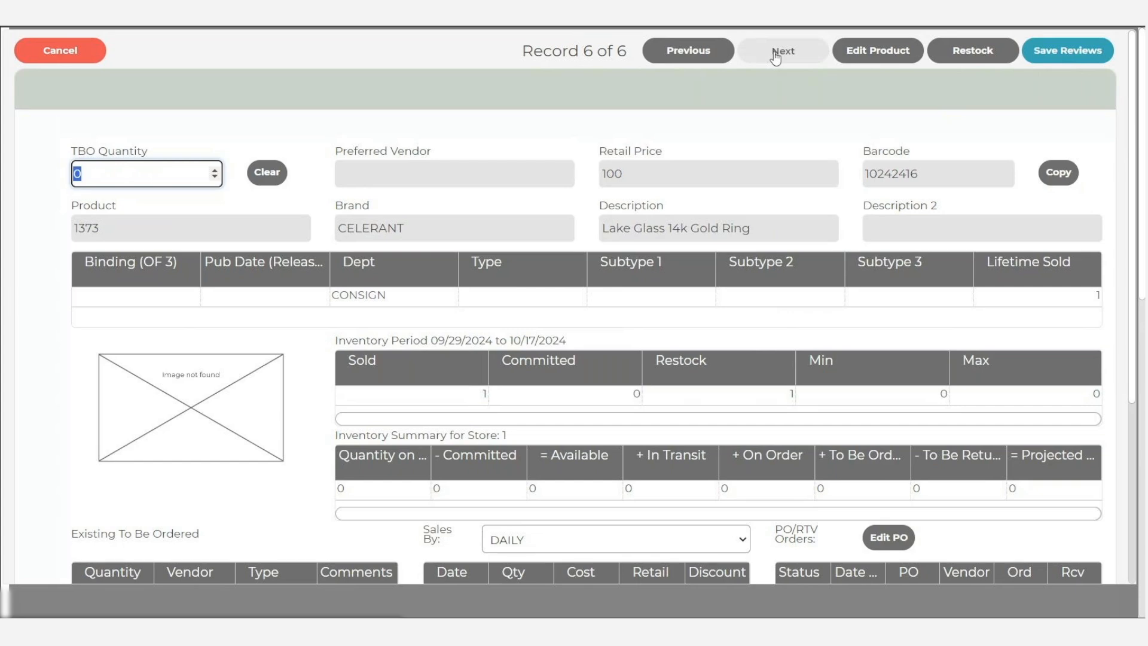
- Apply the restock quantity of 1 to the CUPCAKE record and set the HASBRO295876 record's TBO quantity to 5
{"action": "left_click", "coordinate": [977, 54]}
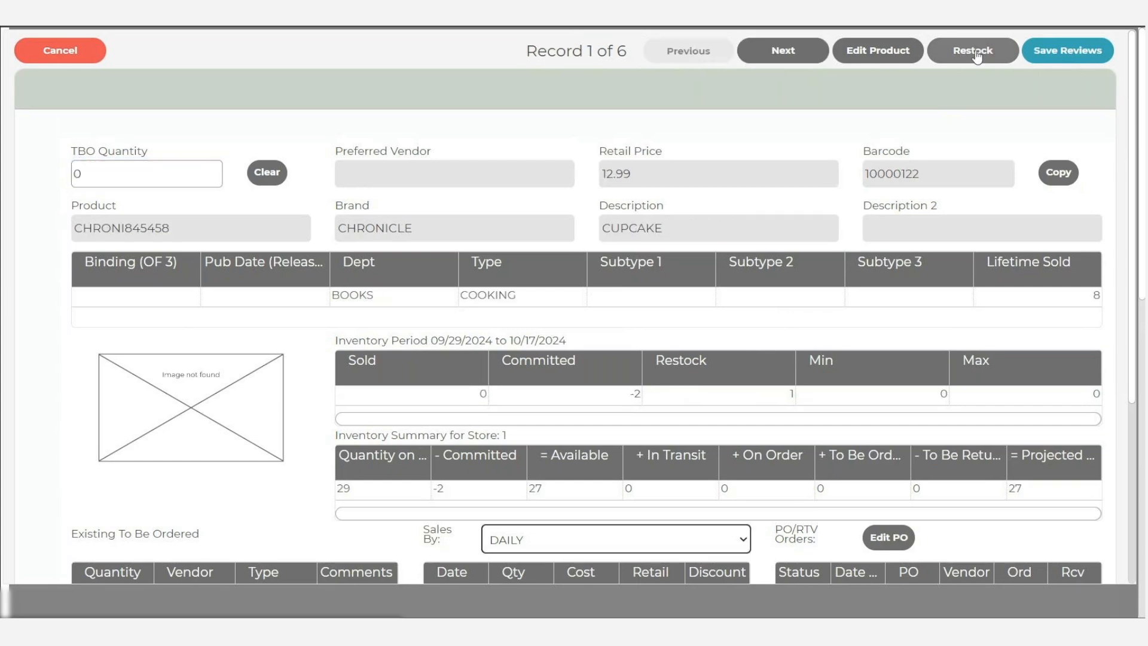
{"action": "left_click", "coordinate": [762, 398]}
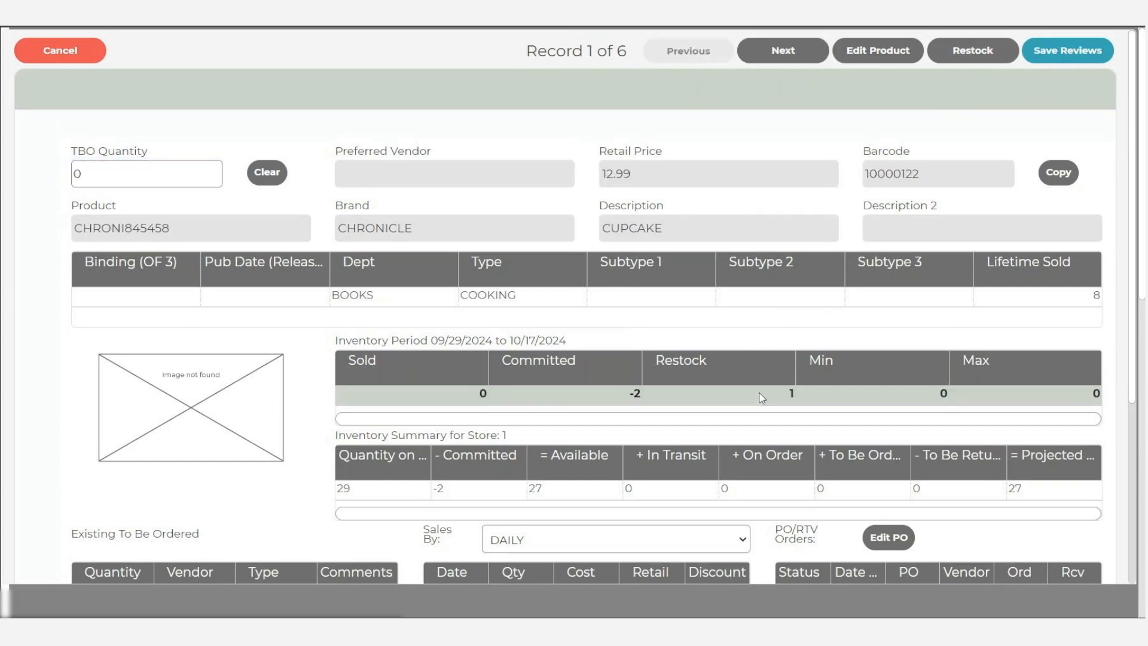
{"action": "left_click", "coordinate": [972, 53]}
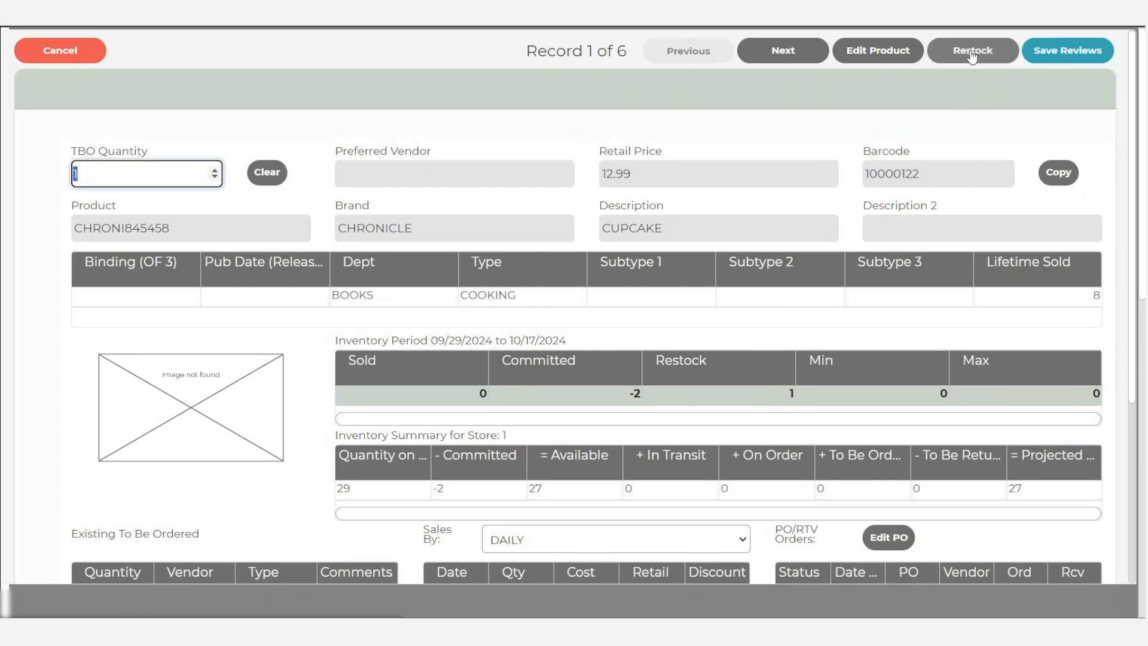
{"action": "left_click", "coordinate": [776, 53]}
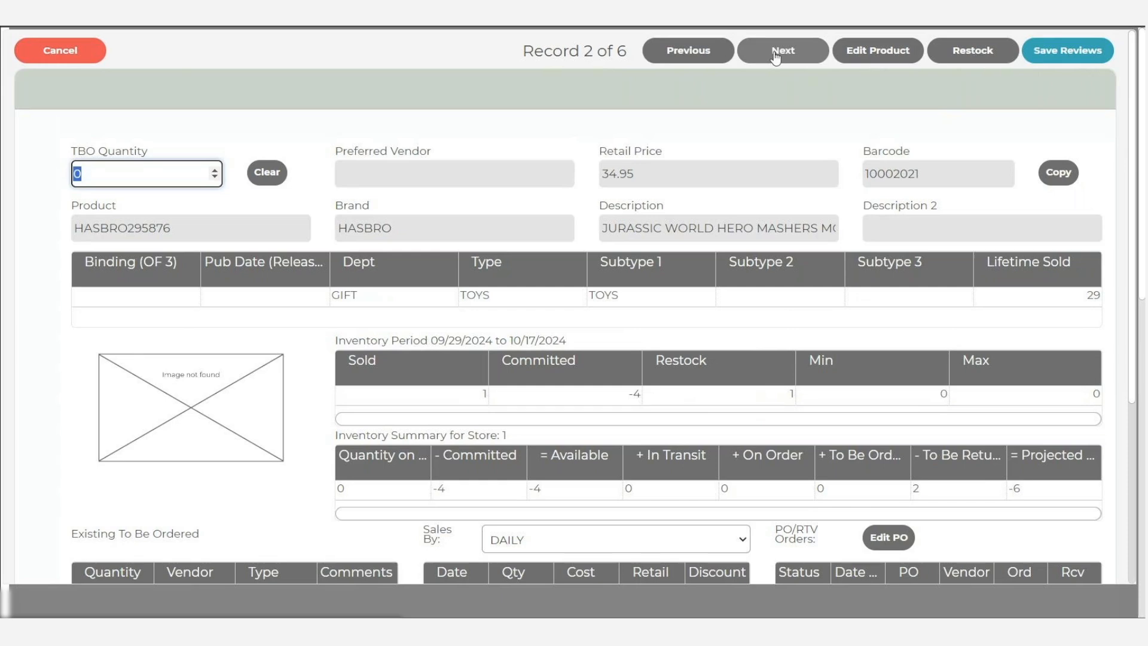
{"action": "type", "text": "5"}
{"action": "left_click", "coordinate": [776, 53]}
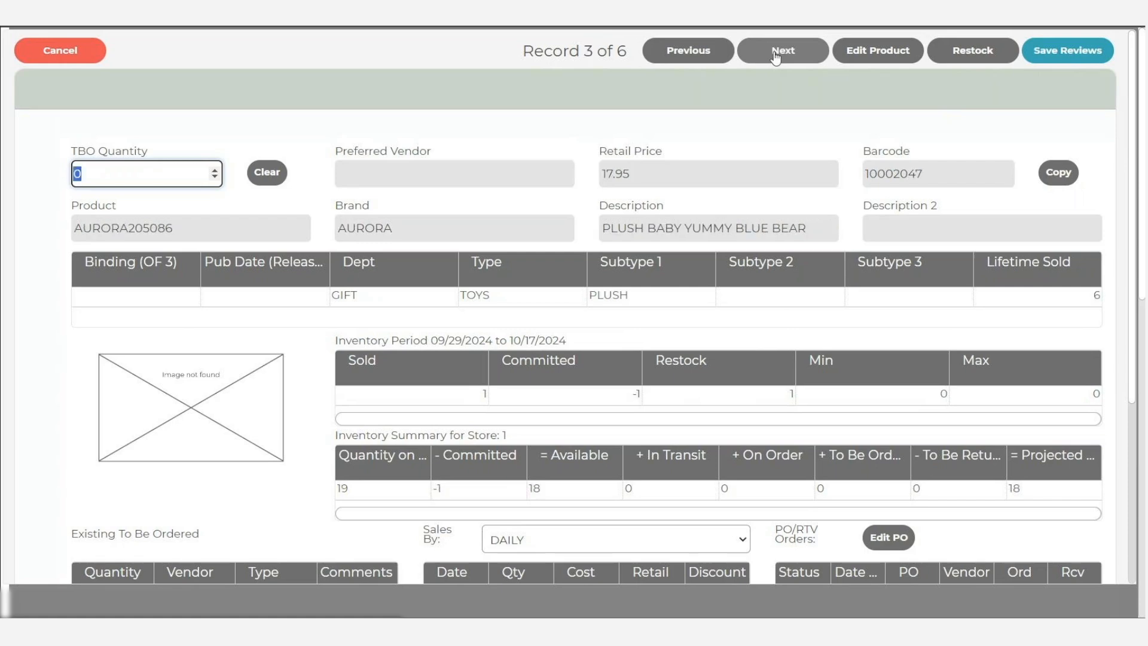
- Set the TBO quantities to 1 for the AURORA plush, 5 for the W ARCADIA JACKET and 2 for the gold ring, and save the reviews
{"action": "left_click", "coordinate": [777, 53]}
{"action": "left_click", "coordinate": [777, 53]}
{"action": "left_click", "coordinate": [775, 55]}
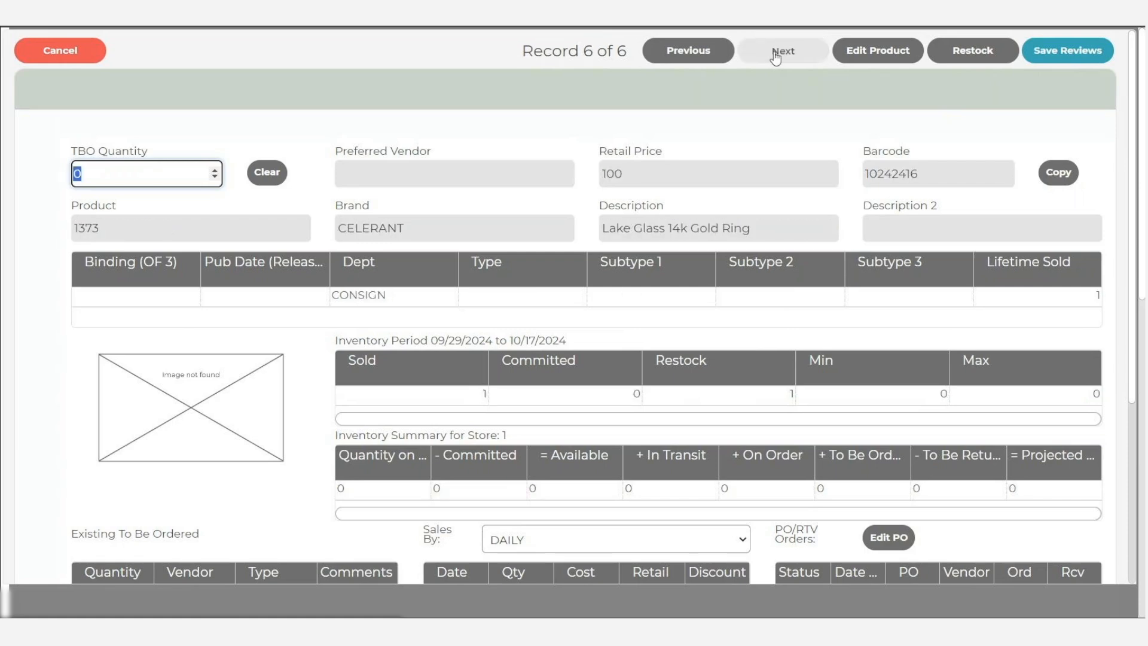
{"action": "left_click", "coordinate": [776, 53]}
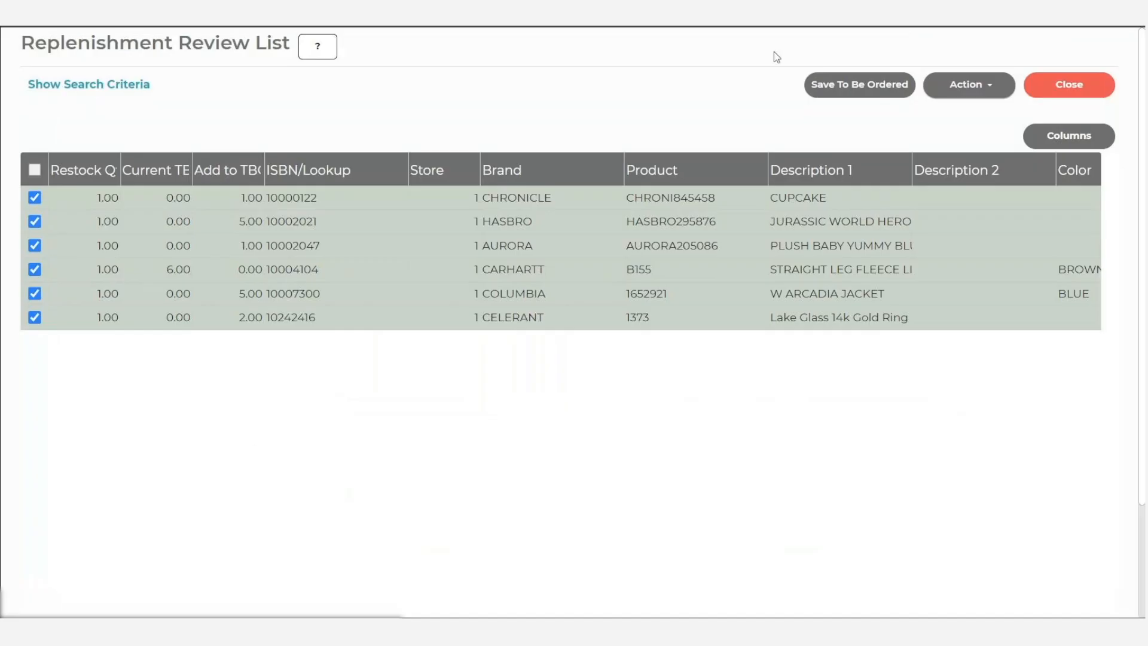
- Save the reviewed quantities to the To Be Ordered table with the type RESTOCK
{"action": "left_click", "coordinate": [870, 86]}
{"action": "left_click", "coordinate": [538, 301]}
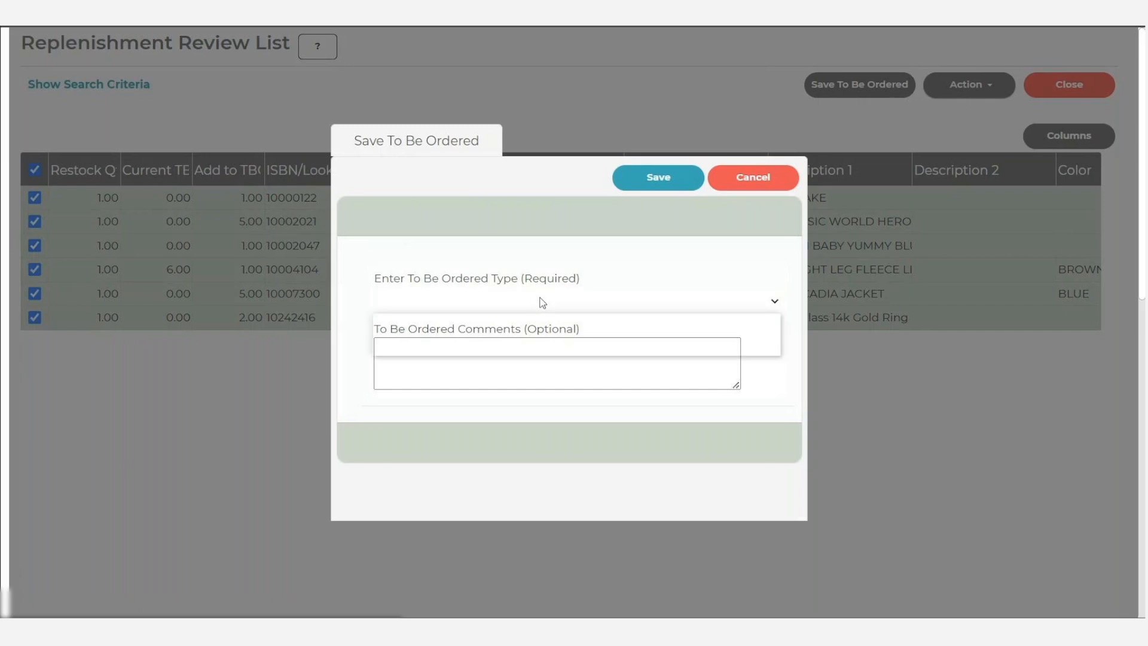
{"action": "left_click", "coordinate": [514, 342]}
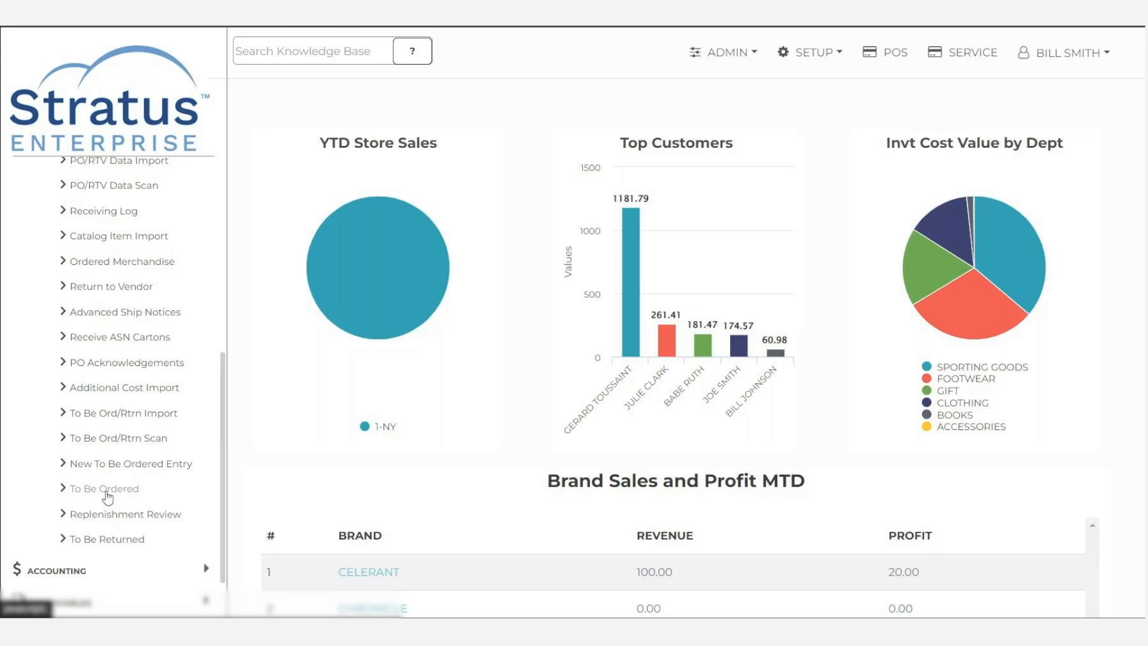
- Open the To Be Ordered List and filter it by type RESTOCK and store 1, Celerant Technology
{"action": "left_click", "coordinate": [106, 492]}
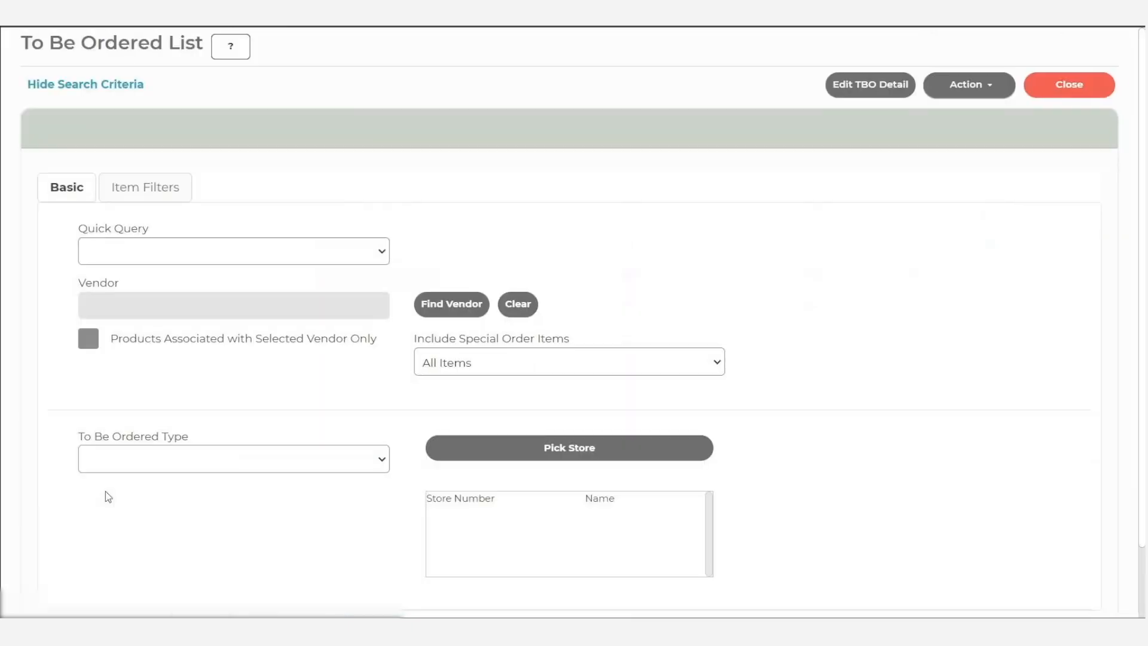
{"action": "left_click", "coordinate": [288, 459]}
{"action": "left_click", "coordinate": [263, 500]}
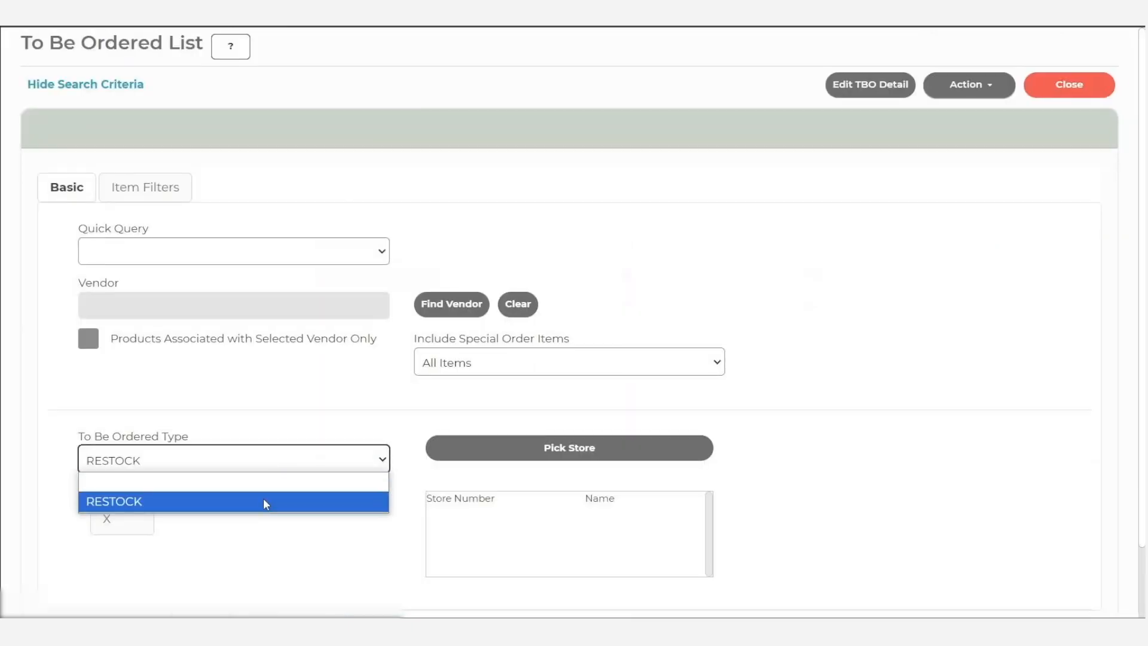
{"action": "left_click", "coordinate": [507, 453]}
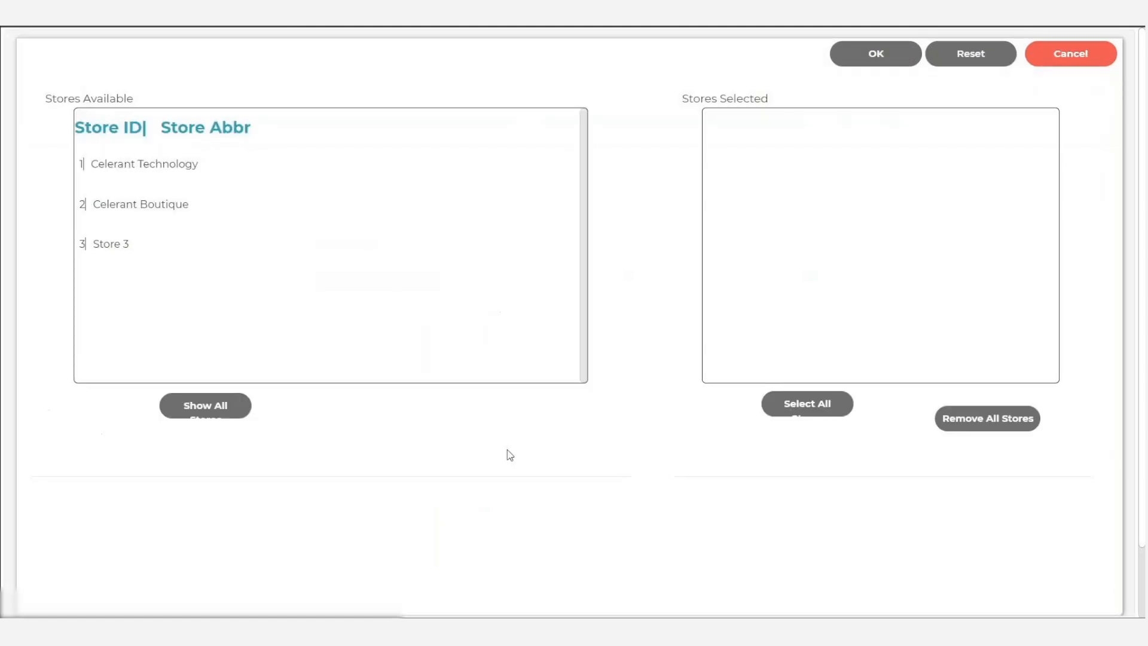
{"action": "double_click", "coordinate": [224, 171]}
{"action": "left_click", "coordinate": [891, 53]}
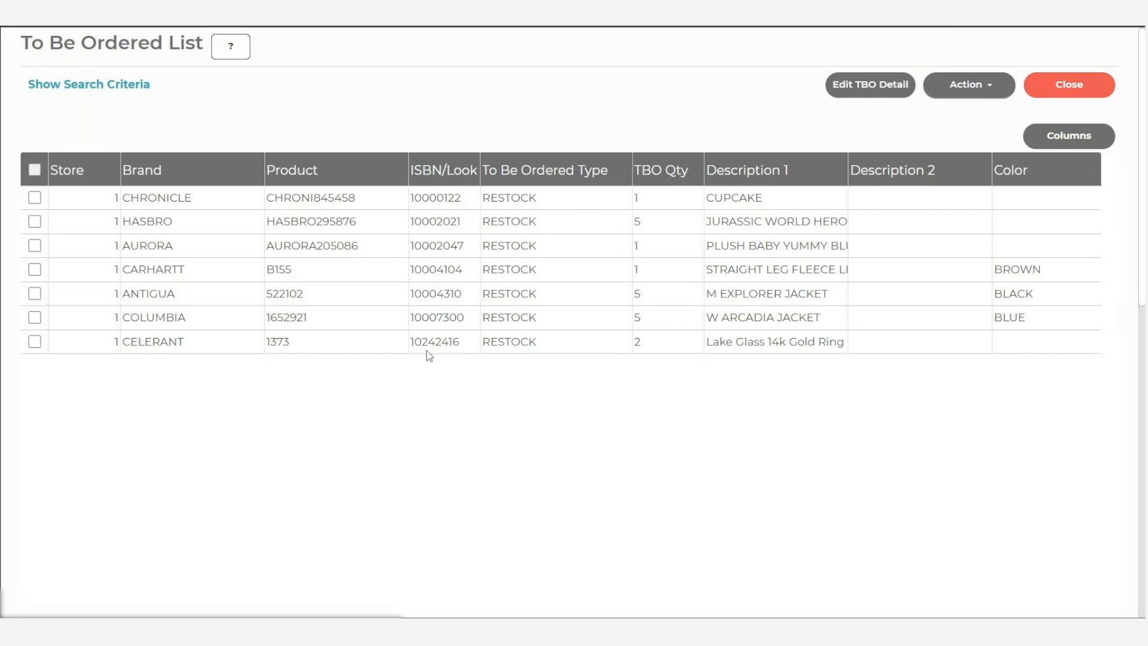
- Reapply the RESTOCK type and the store 1 filter in the To Be Ordered search criteria
{"action": "left_click", "coordinate": [287, 460]}
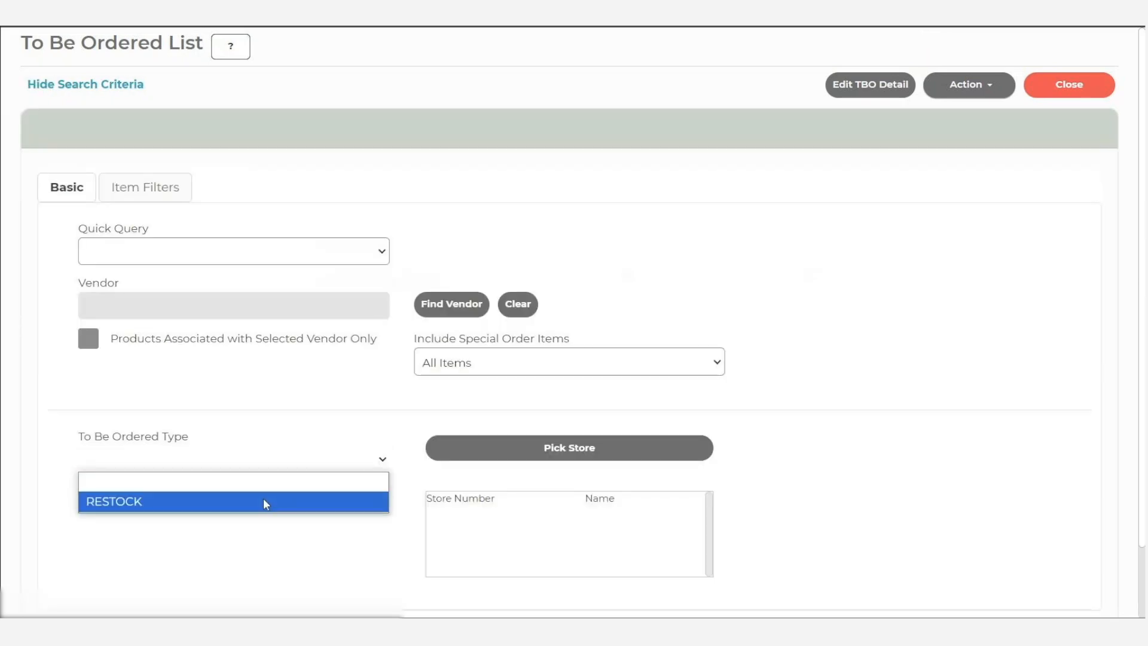
{"action": "left_click", "coordinate": [267, 500]}
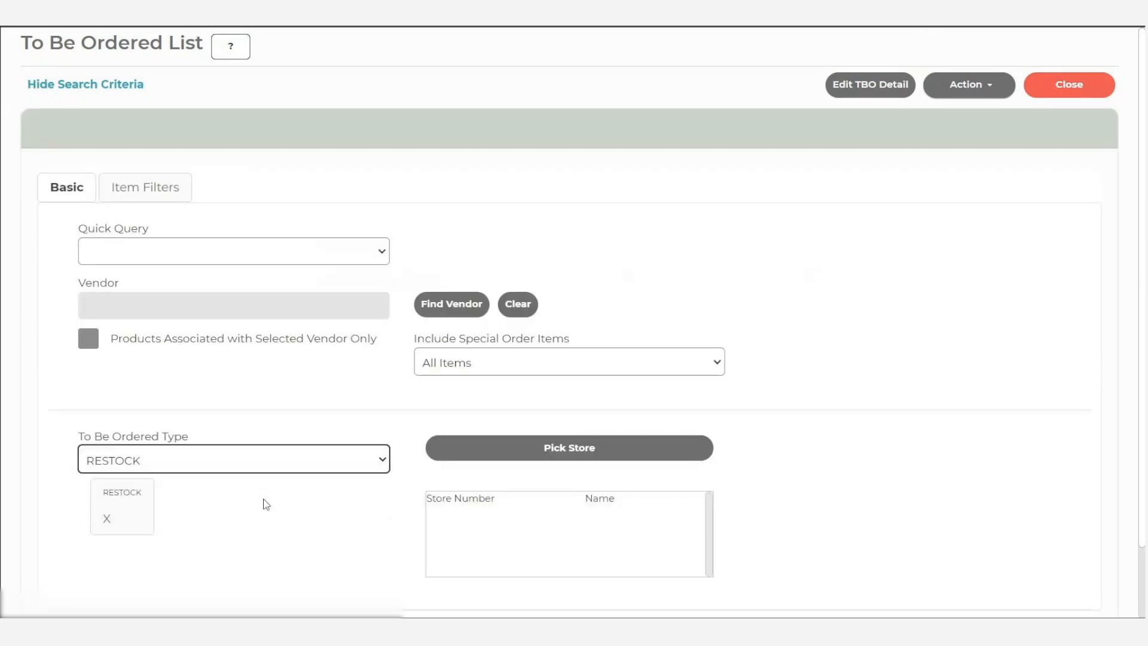
{"action": "left_click", "coordinate": [507, 456]}
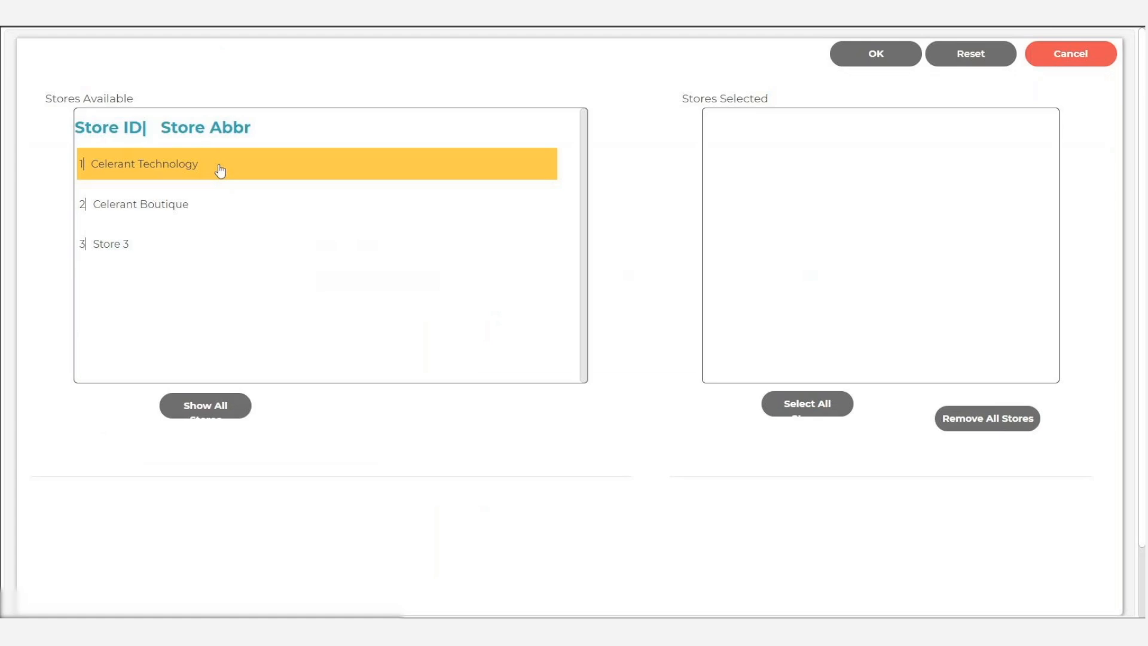
{"action": "left_click", "coordinate": [220, 169]}
{"action": "left_click", "coordinate": [884, 54]}
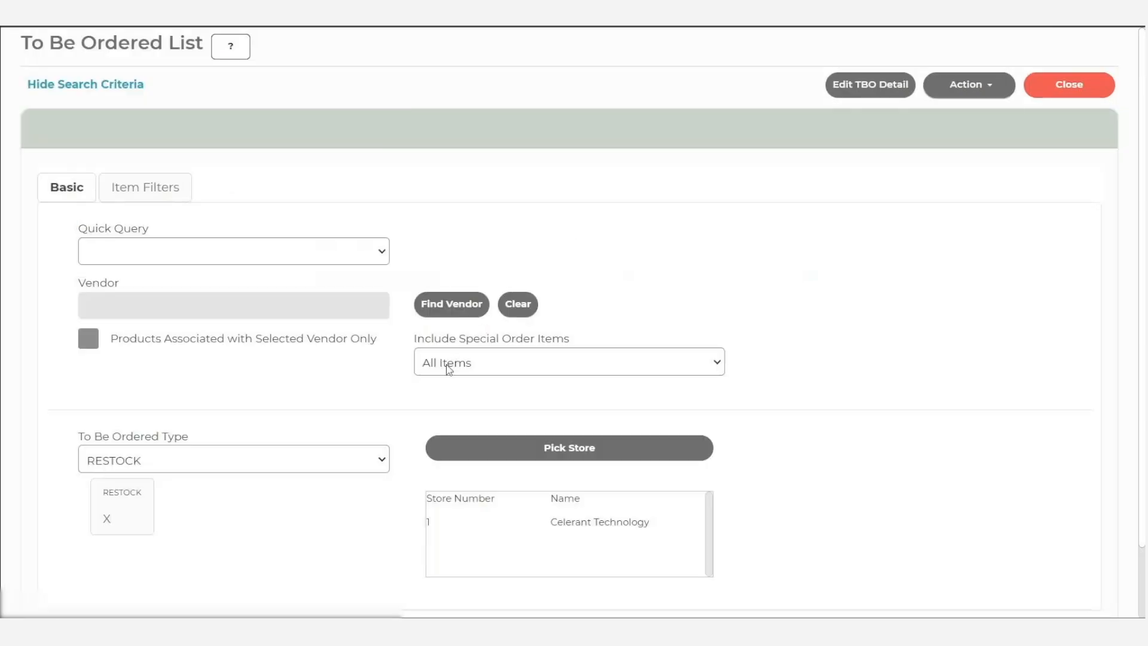
- Set Include Special Order Items to Exclude Special Order Items and run the To Be Ordered search
{"action": "left_click", "coordinate": [508, 363]}
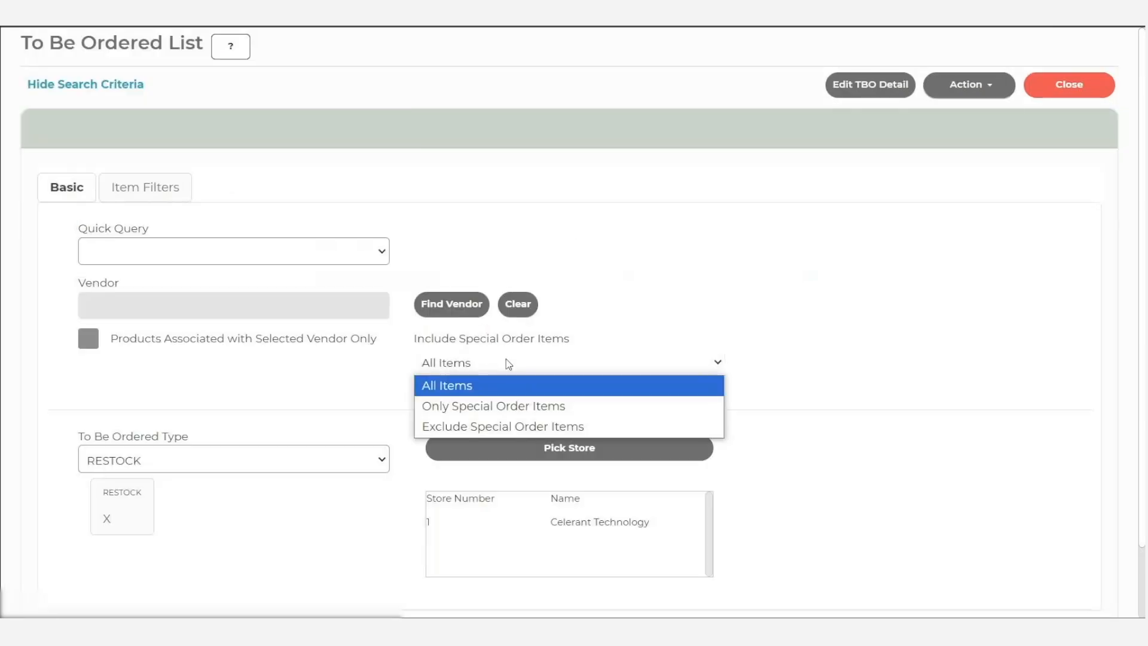
{"action": "left_click", "coordinate": [509, 426]}
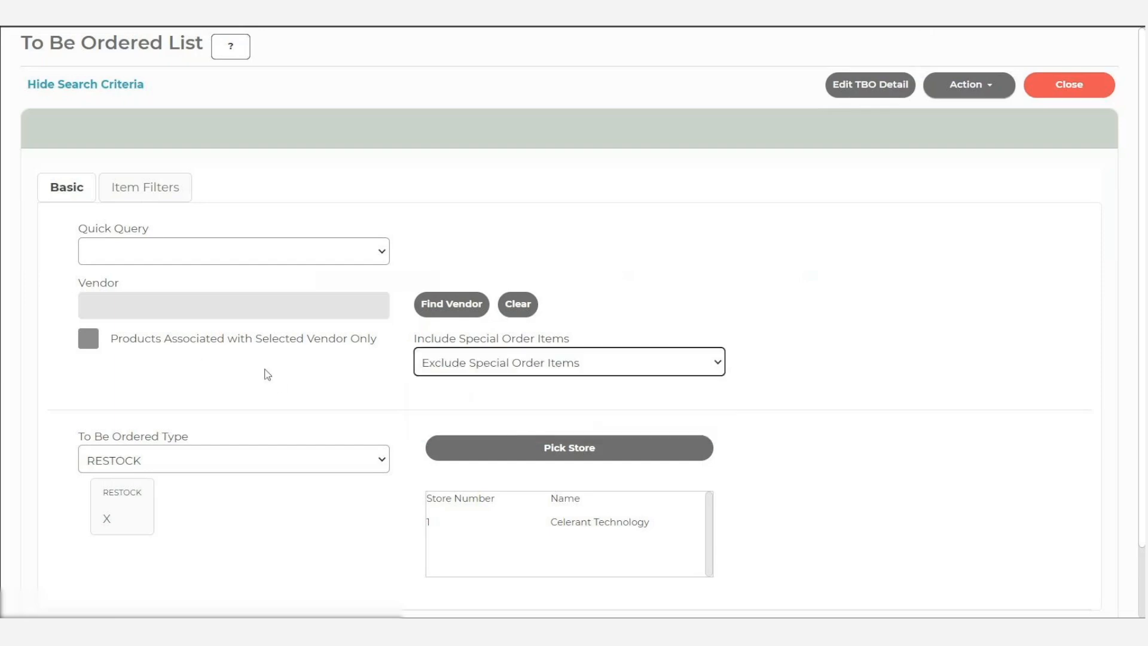
{"action": "scroll", "coordinate": [272, 376], "scroll_direction": "down", "scroll_amount": 2}
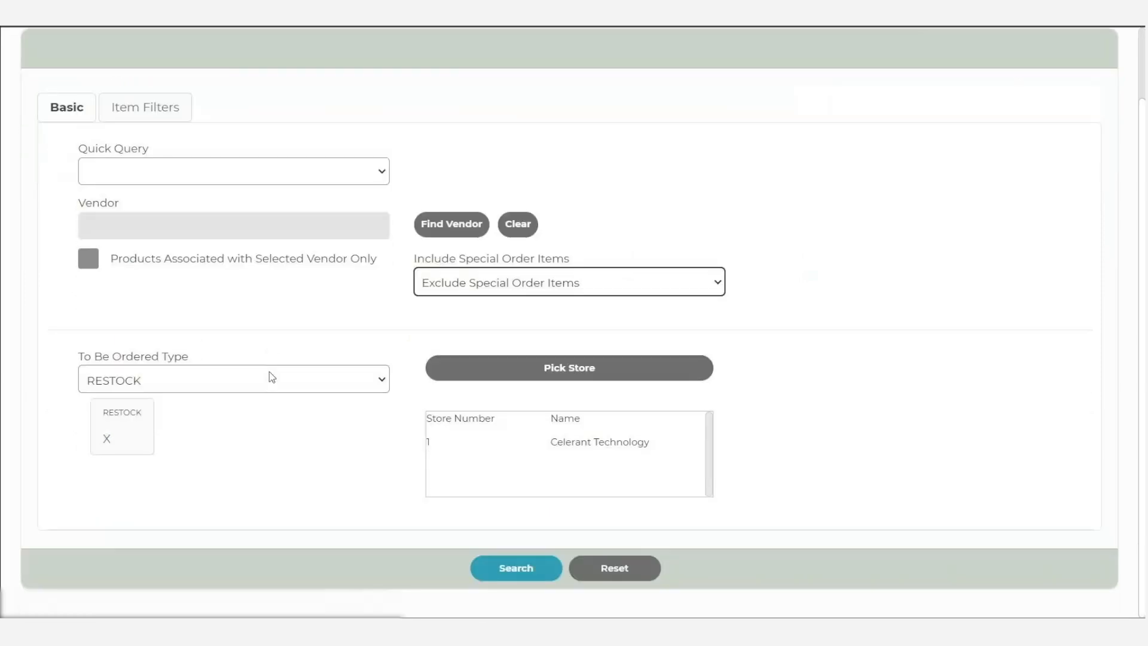
{"action": "left_click", "coordinate": [521, 575]}
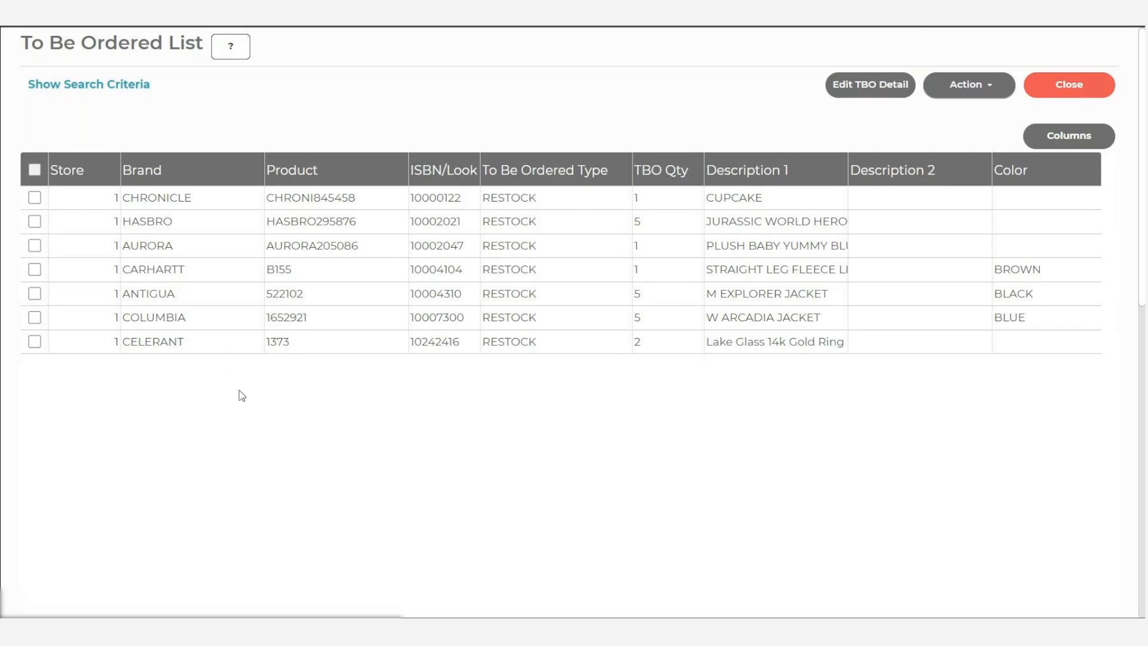
- Create a purchase order for the COLUMBIA W ARCADIA JACKET with Columbia Sportswear Company as the default vendor
{"action": "left_click", "coordinate": [35, 317]}
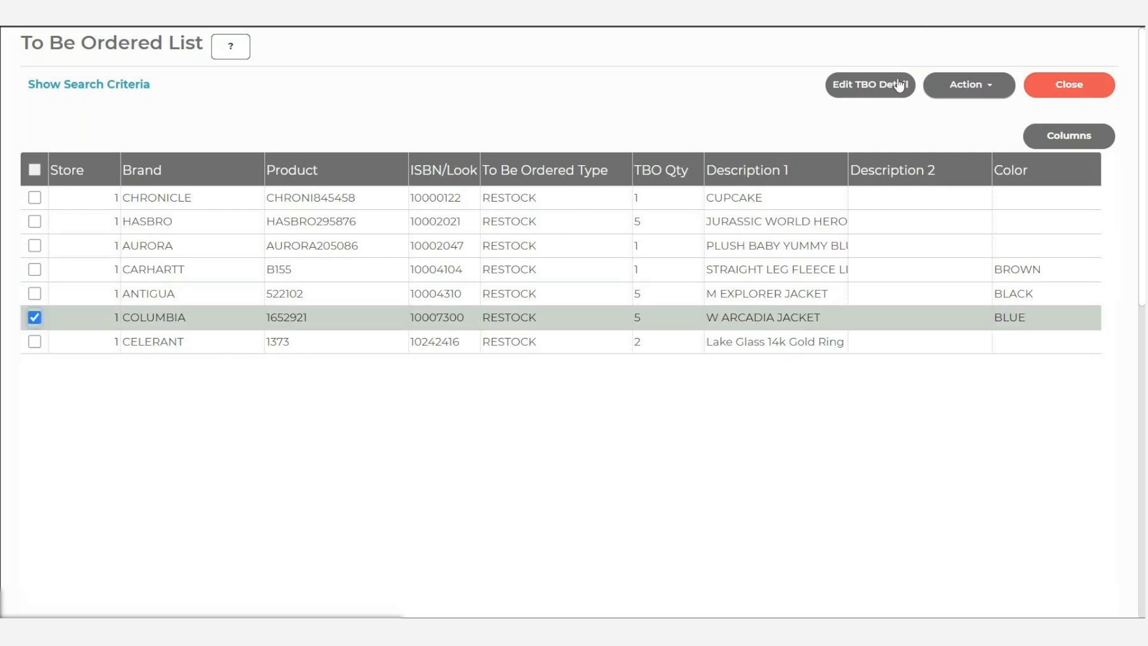
{"action": "left_click", "coordinate": [964, 88]}
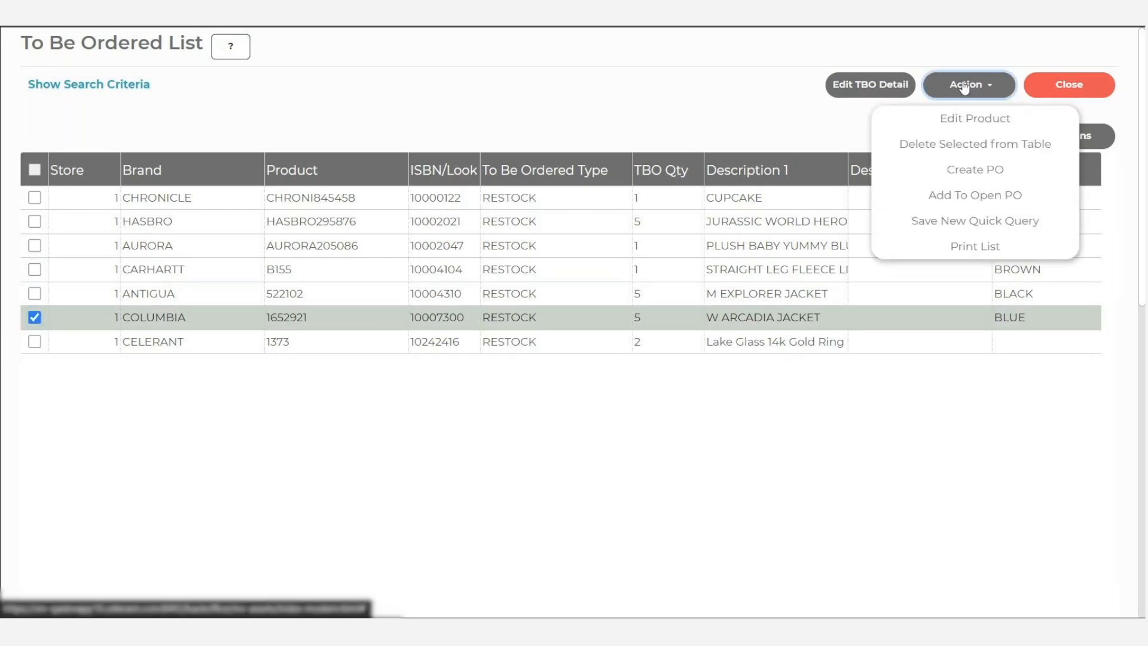
{"action": "left_click", "coordinate": [976, 171]}
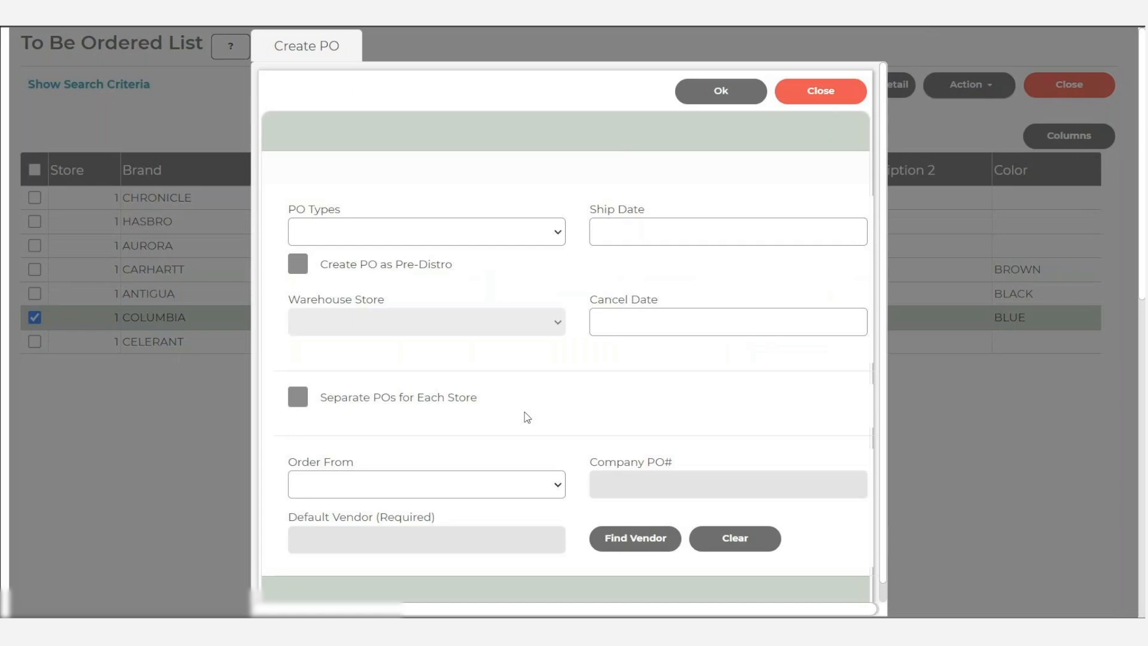
{"action": "left_click", "coordinate": [624, 534]}
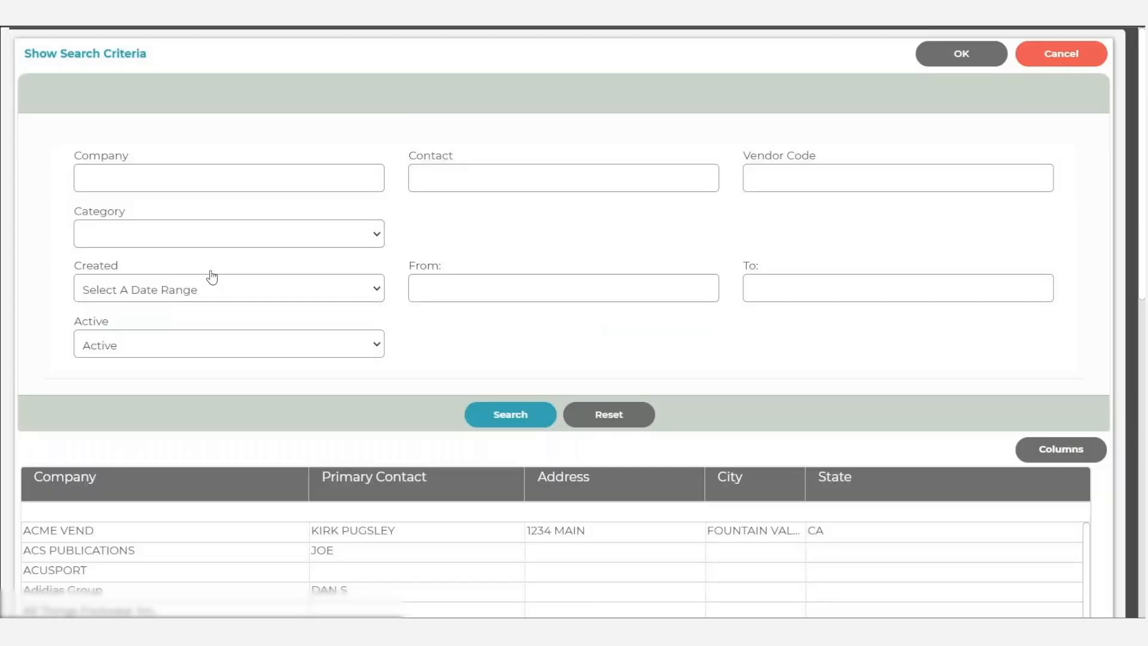
{"action": "scroll", "coordinate": [212, 277], "scroll_direction": "down", "scroll_amount": 5}
{"action": "left_click", "coordinate": [106, 370]}
{"action": "left_click", "coordinate": [963, 52]}
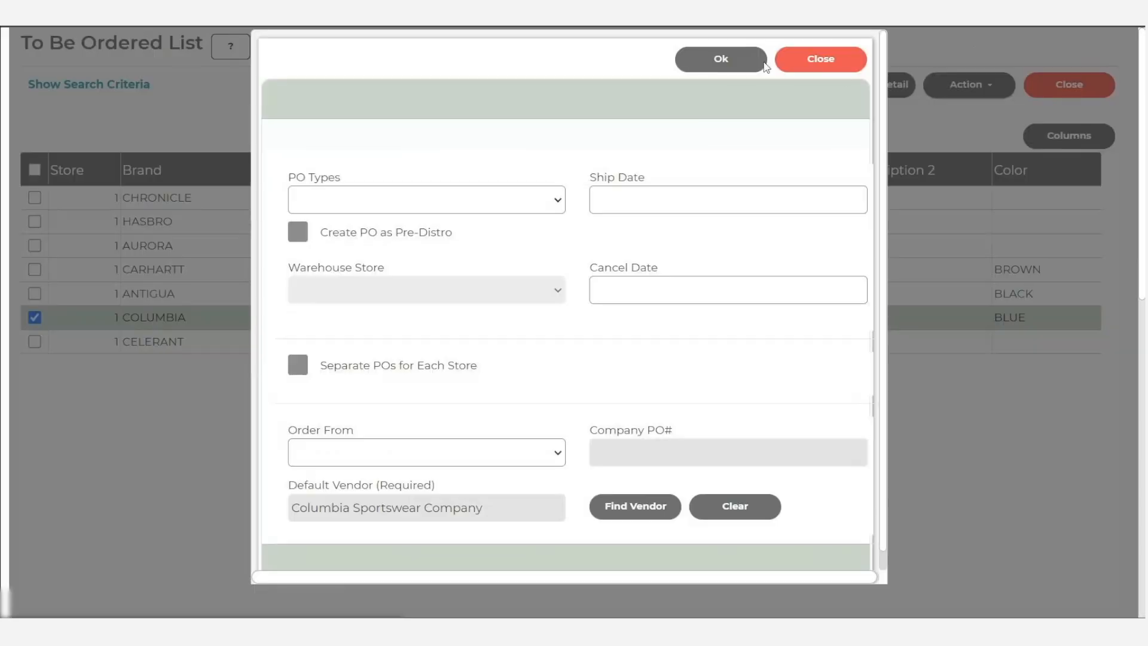
{"action": "left_click", "coordinate": [724, 60]}
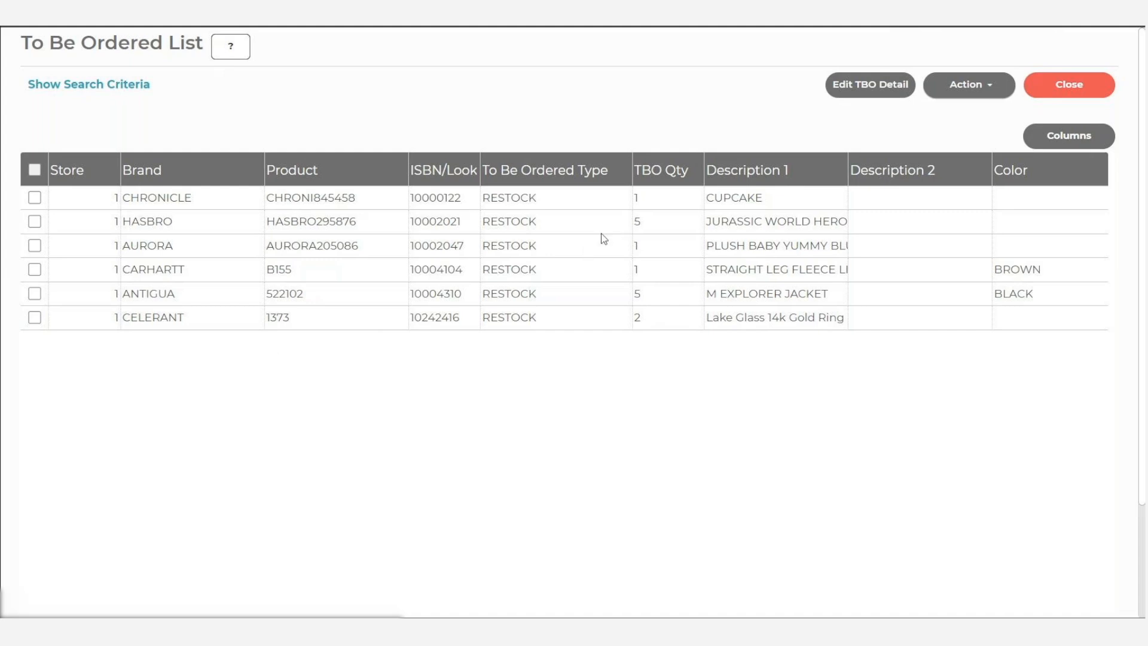
- Set the TBO quantity of the CHRONICLE CUPCAKE item to 3, save it, and rerun the RESTOCK search to refresh the list
{"action": "left_click", "coordinate": [610, 198]}
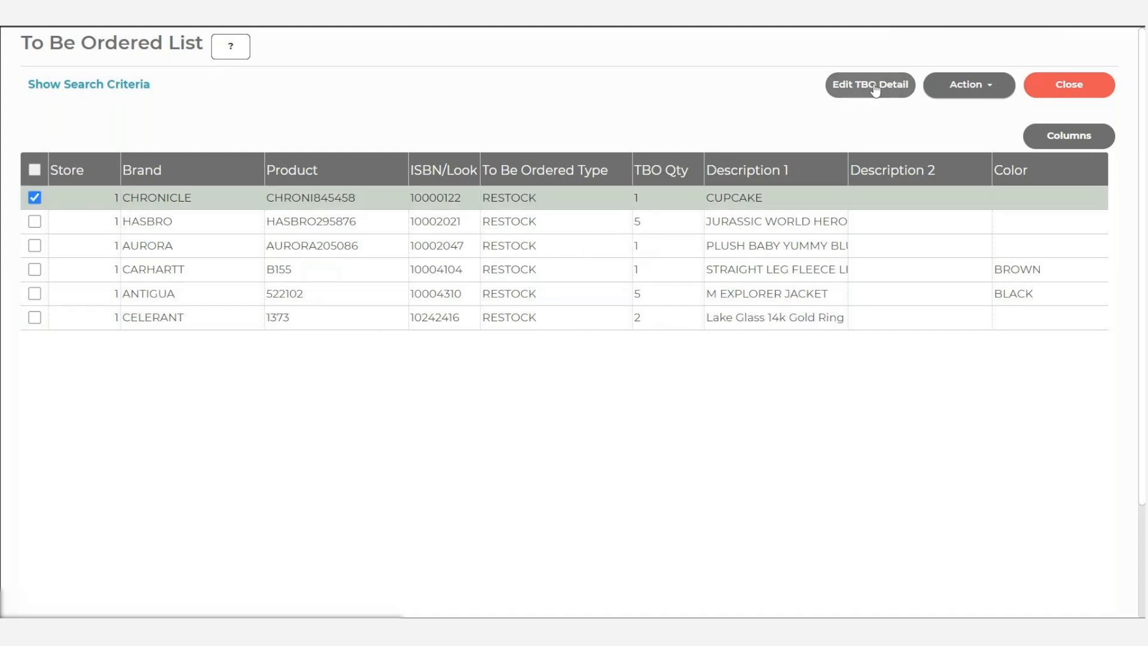
{"action": "left_click", "coordinate": [873, 86]}
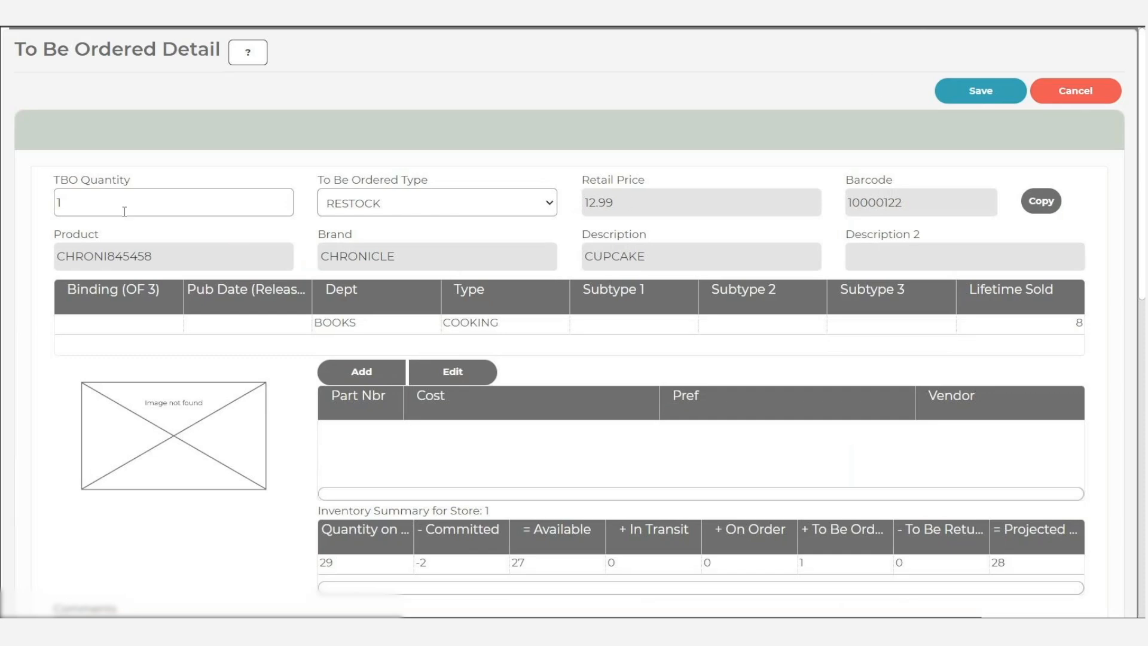
{"action": "double_click", "coordinate": [85, 201]}
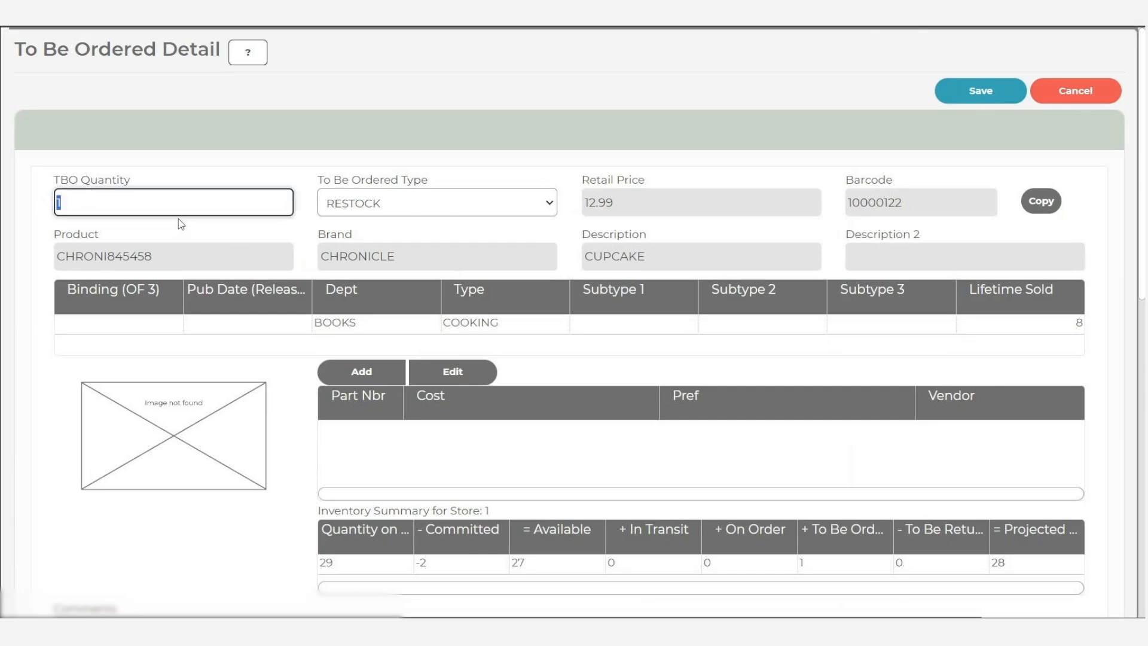
{"action": "type", "text": "3"}
{"action": "left_click", "coordinate": [969, 91]}
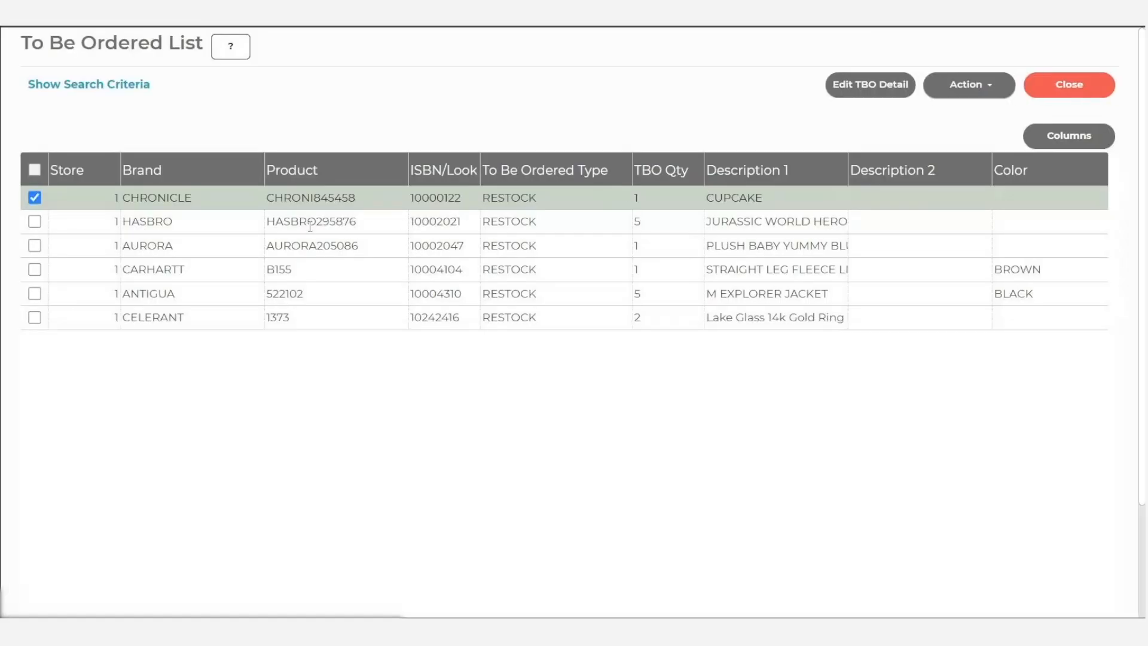
{"action": "left_click", "coordinate": [92, 85]}
{"action": "scroll", "coordinate": [490, 519], "scroll_direction": "down", "scroll_amount": 3}
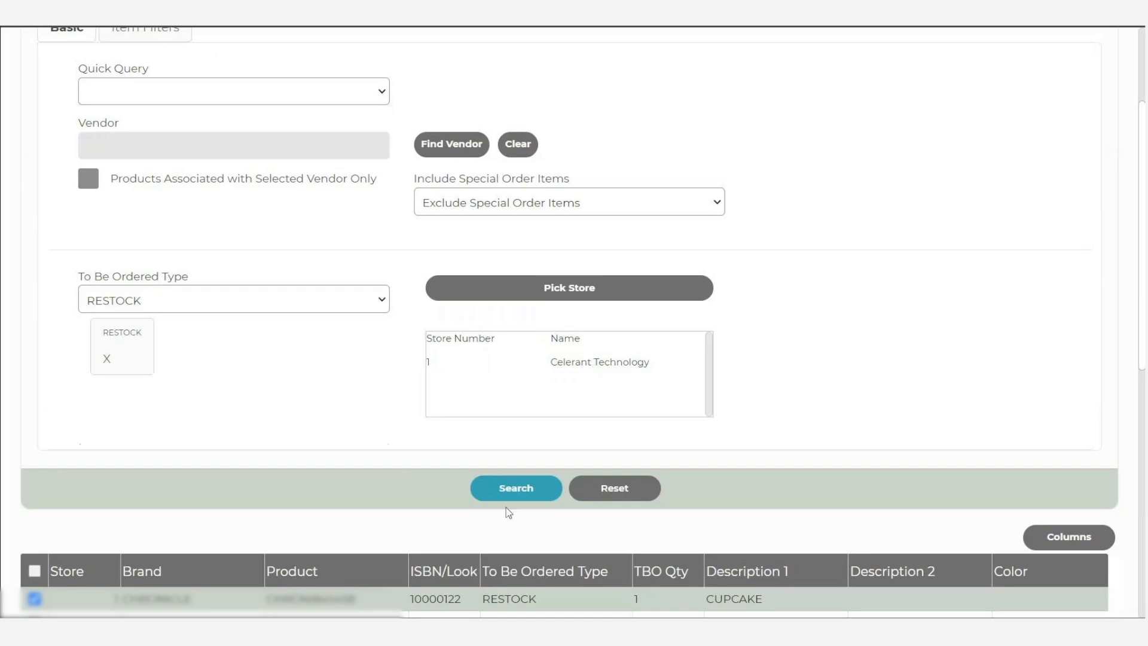
{"action": "left_click", "coordinate": [513, 489]}
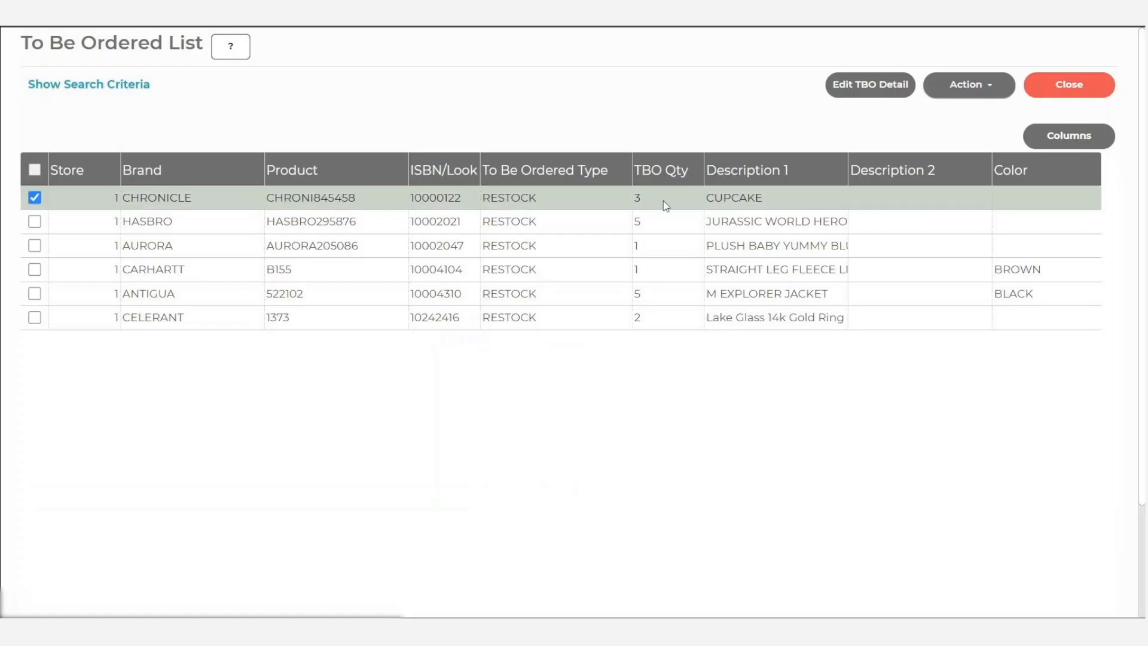
- Delete the selected CHRONICLE CUPCAKE item from the To Be Ordered table
{"action": "left_click", "coordinate": [967, 91]}
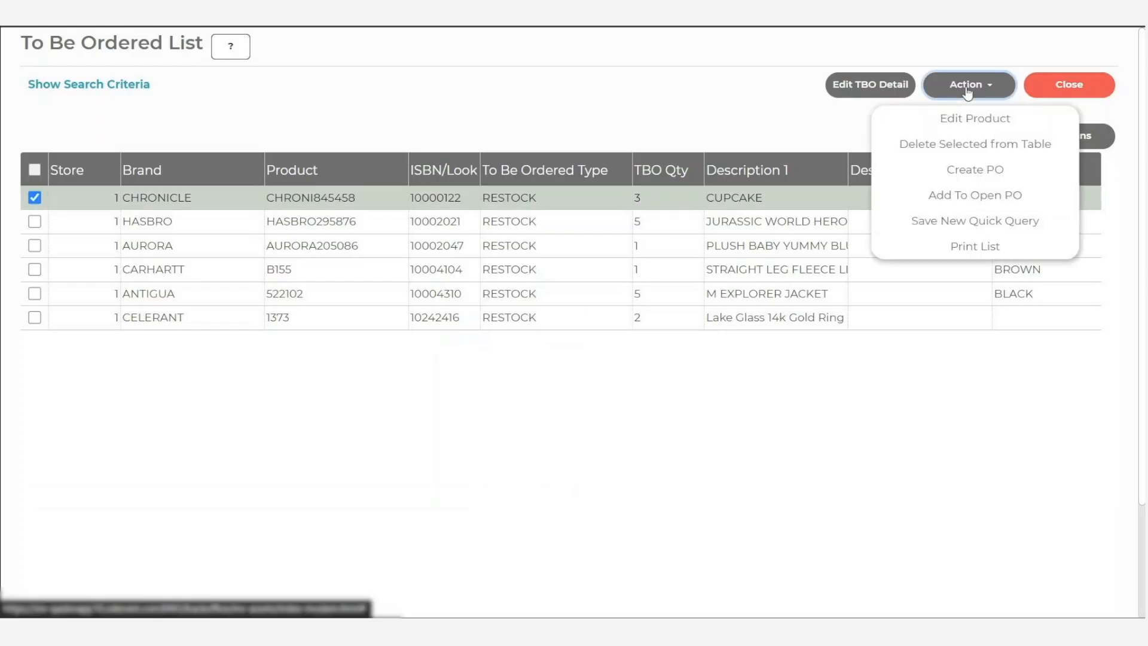
{"action": "left_click", "coordinate": [952, 148]}
{"action": "left_click", "coordinate": [576, 354]}
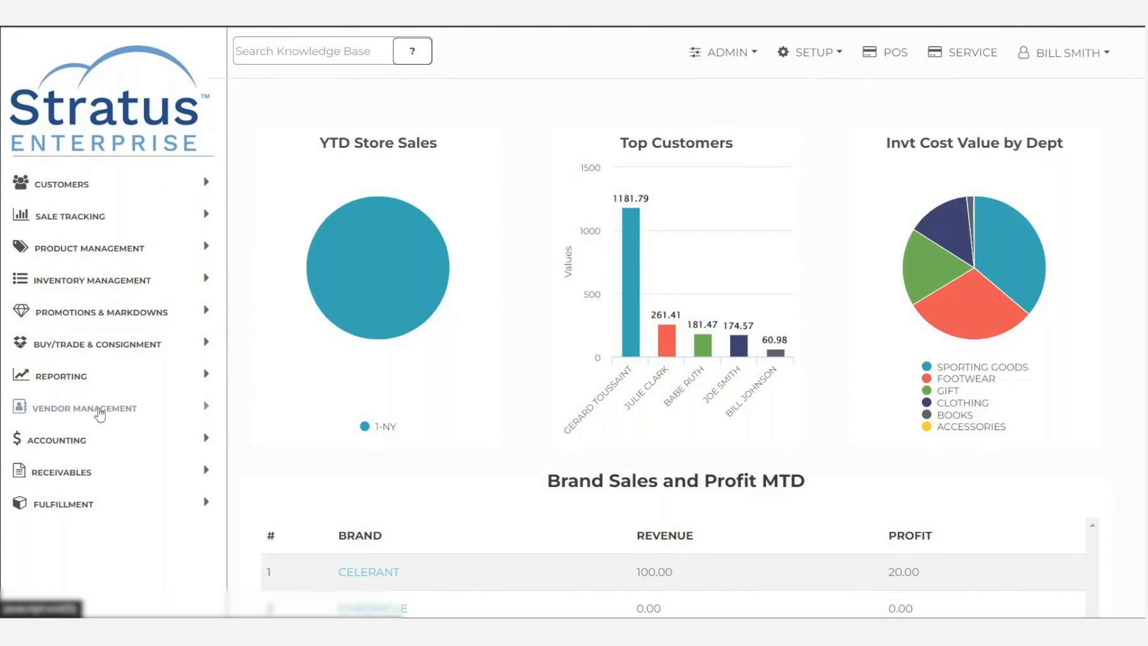
- Open the vendor Purchase Orders and search them by an order date range
{"action": "left_click", "coordinate": [99, 412]}
{"action": "left_click", "coordinate": [123, 460]}
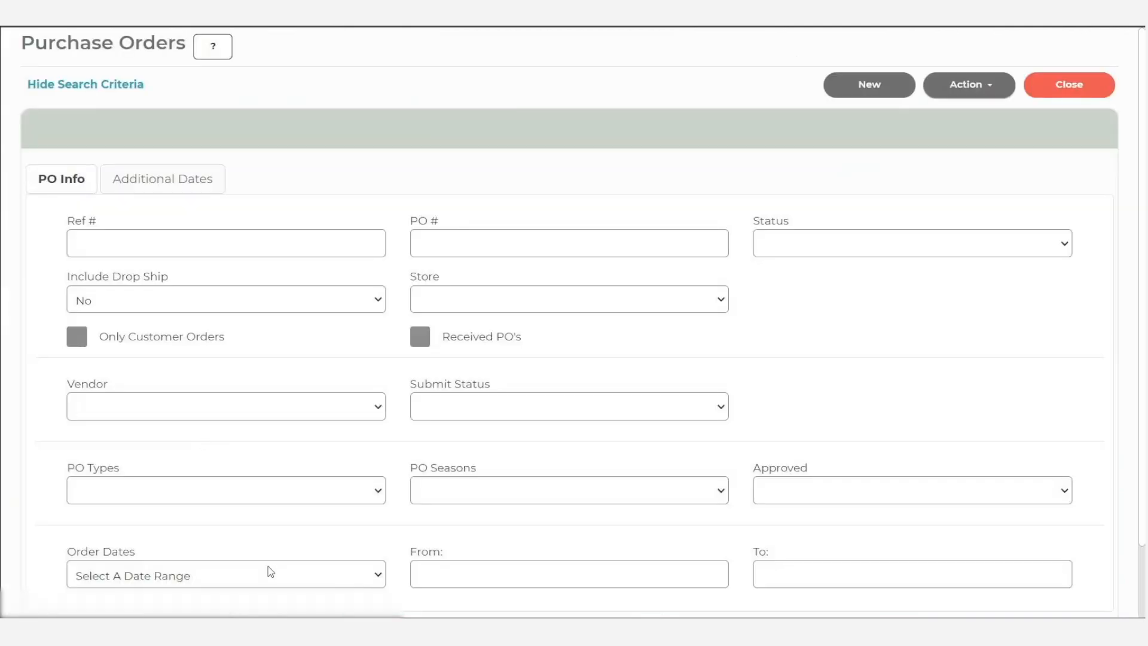
{"action": "left_click", "coordinate": [269, 569]}
{"action": "left_click", "coordinate": [115, 302]}
{"action": "scroll", "coordinate": [371, 441], "scroll_direction": "down", "scroll_amount": 2}
{"action": "left_click", "coordinate": [501, 573]}
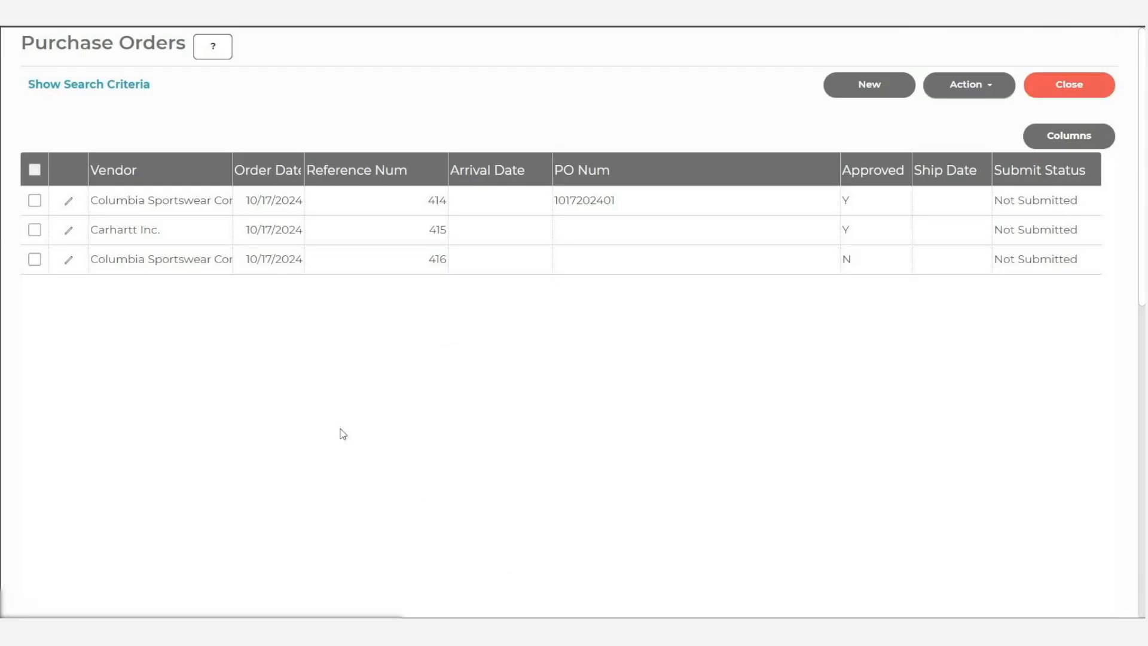
- Open the approved Columbia Sportswear purchase order for receiving and bring up its product lines
{"action": "left_click", "coordinate": [35, 201]}
{"action": "left_click", "coordinate": [992, 89]}
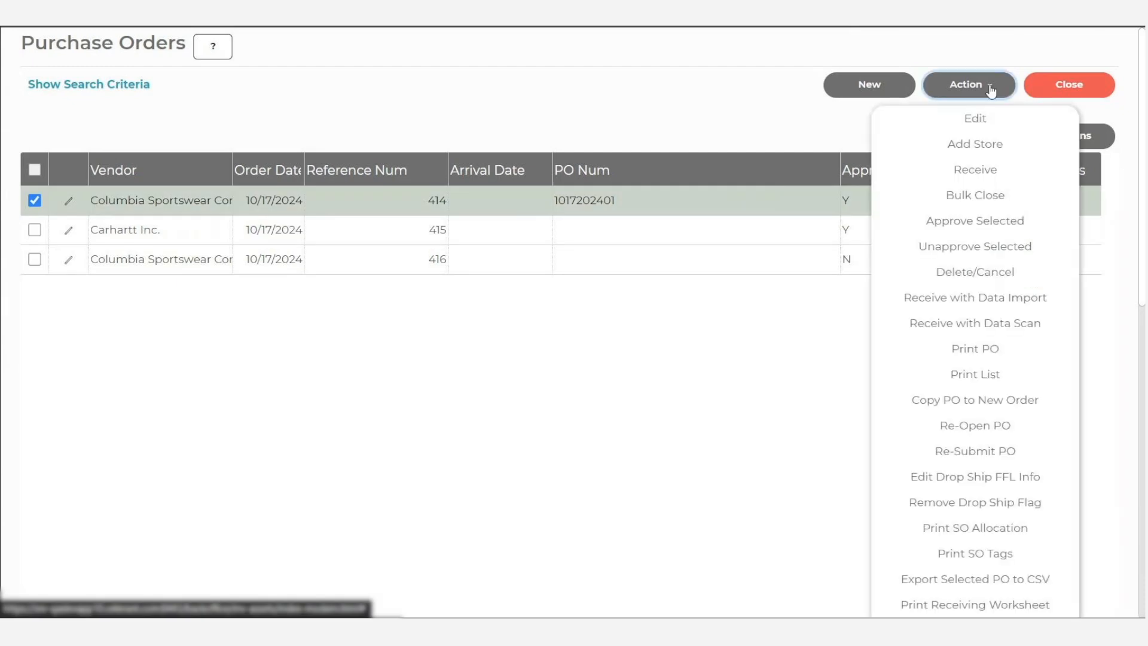
{"action": "left_click", "coordinate": [988, 175]}
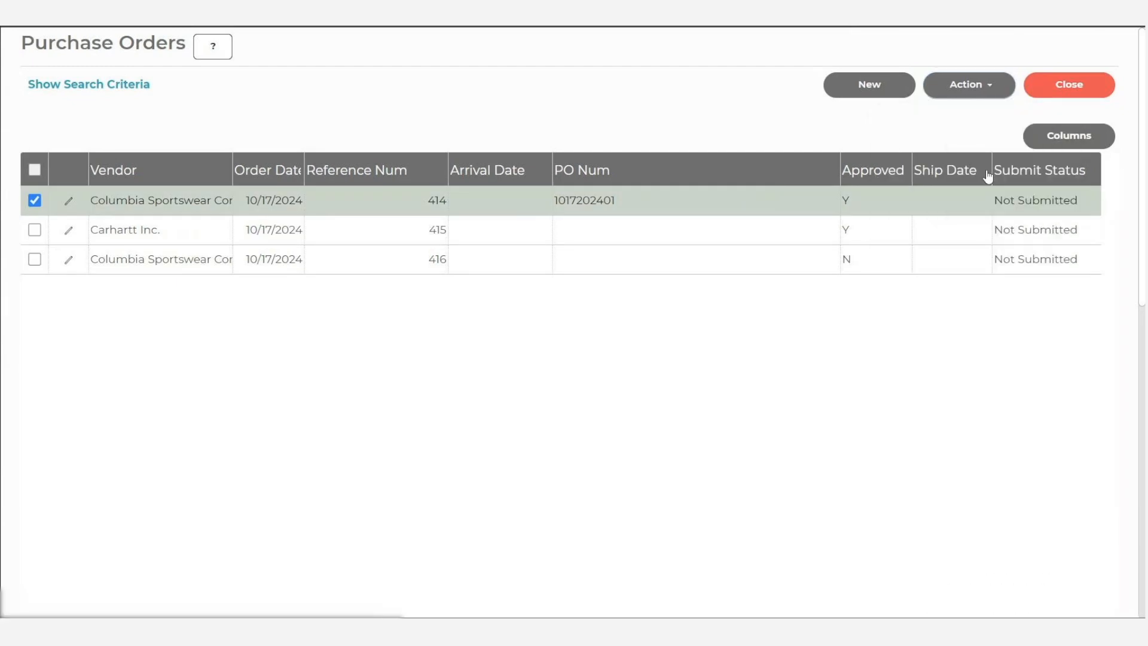
{"action": "scroll", "coordinate": [455, 320], "scroll_direction": "down", "scroll_amount": 10}
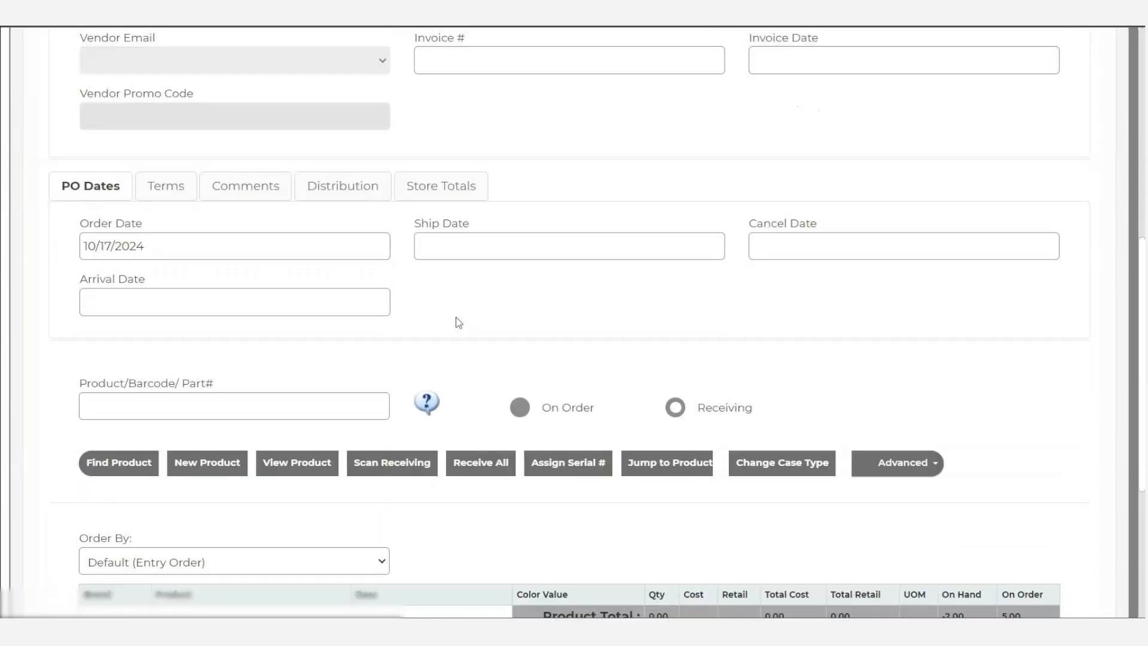
{"action": "scroll", "coordinate": [458, 323], "scroll_direction": "down", "scroll_amount": 5}
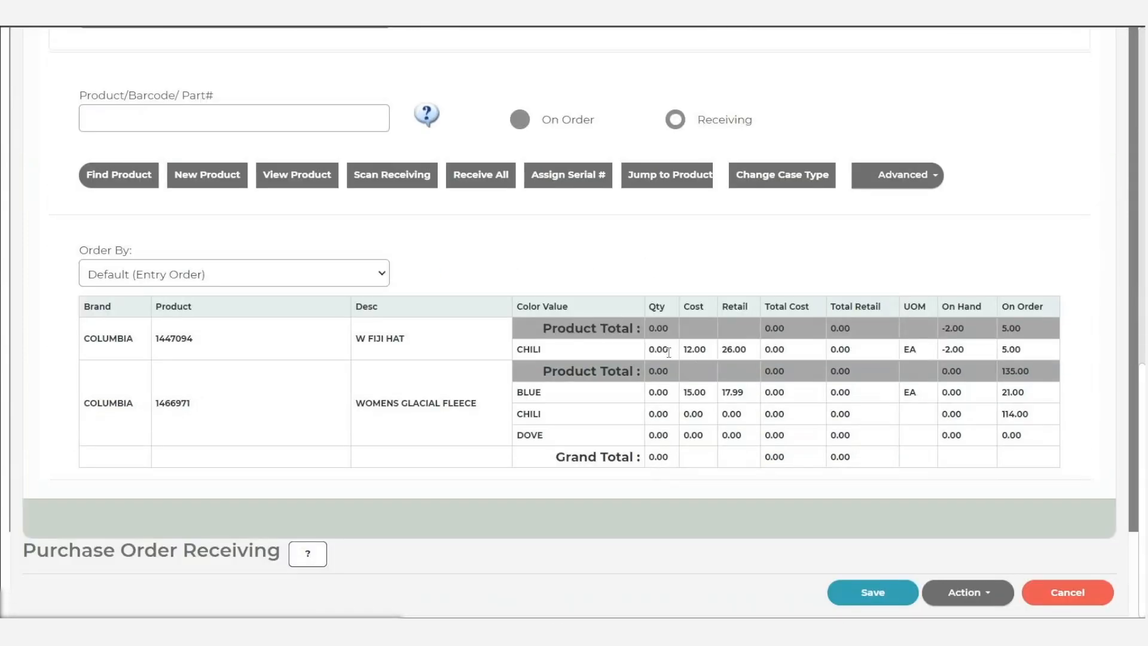
- Enter a received quantity of 5 for the W FIJI HAT in CHILI
{"action": "left_click", "coordinate": [676, 121]}
{"action": "left_click", "coordinate": [662, 349]}
{"action": "type", "text": "5"}
{"action": "key", "text": "Return"}
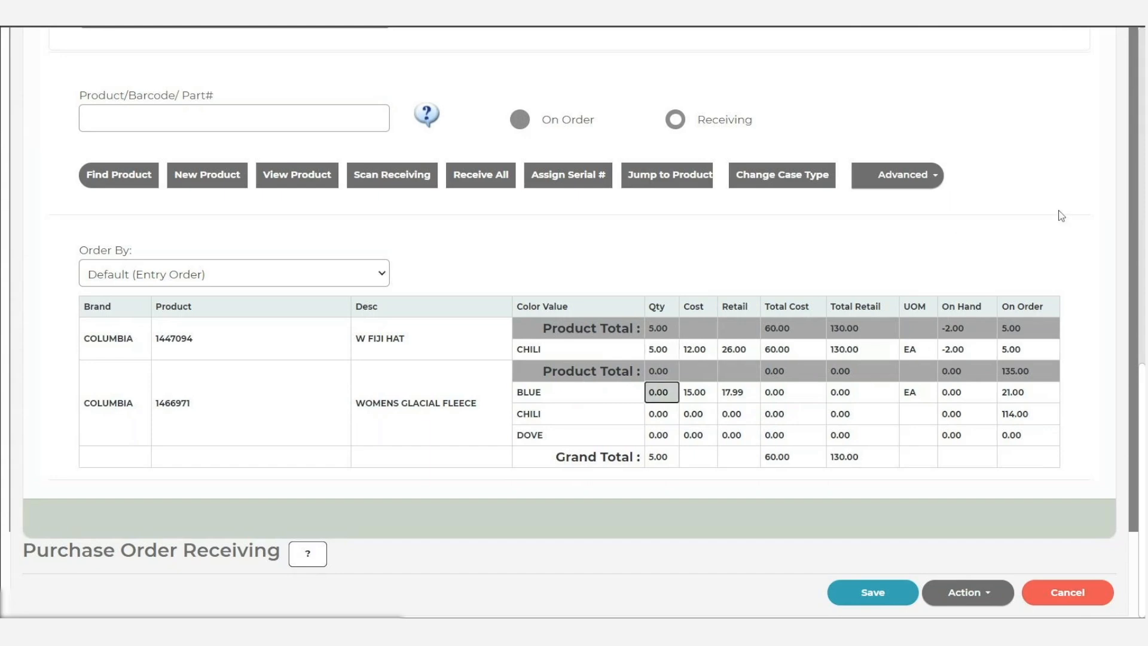
- Change the received quantity of the W FIJI HAT in CHILI to 6
{"action": "left_click", "coordinate": [663, 351]}
{"action": "type", "text": "6"}
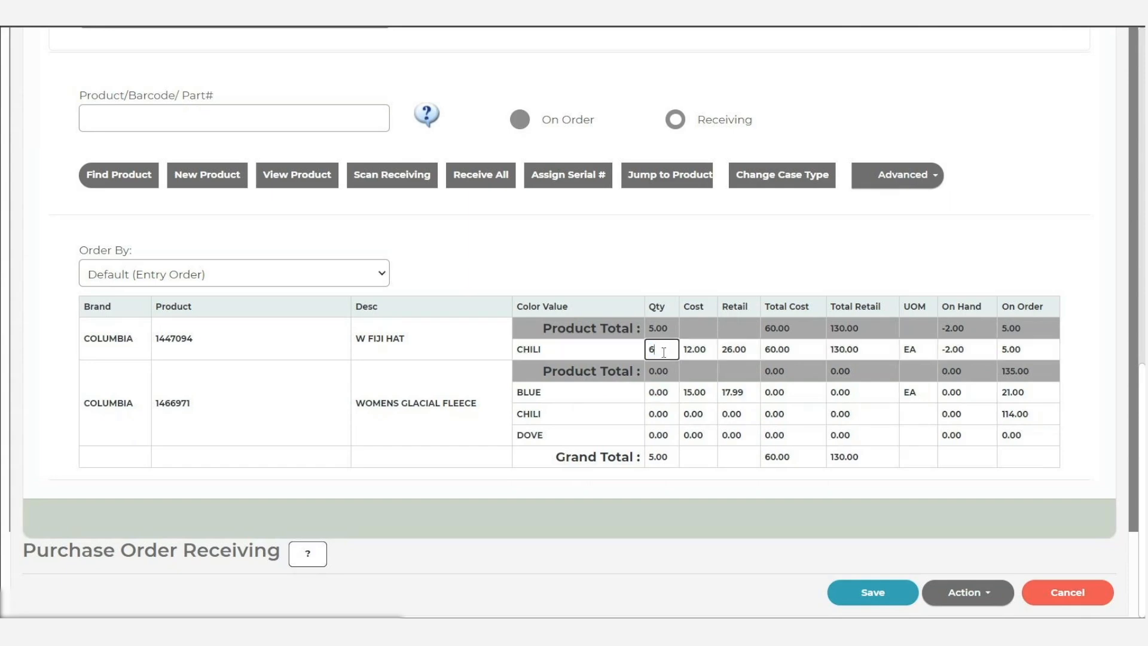
{"action": "key", "text": "Return"}
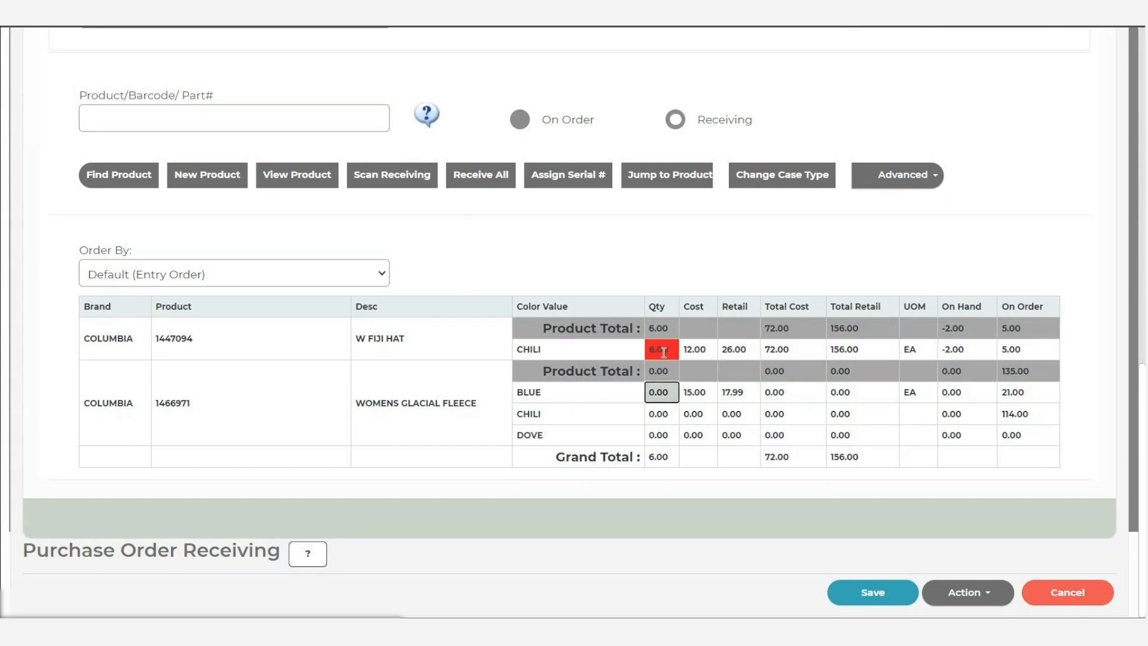
- Receive the BLUE WOMENS GLACIAL FLEECE in PETITE with 1 unit in size 6, 1 in size 6.5 and 3 in size 7
{"action": "left_click", "coordinate": [671, 394]}
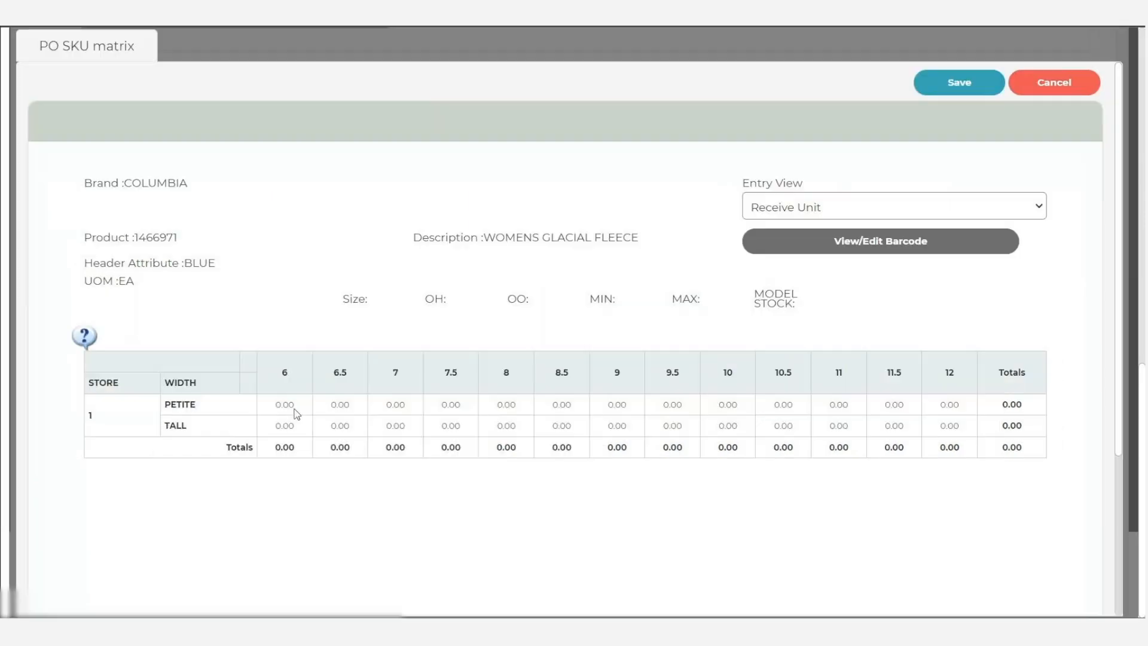
{"action": "left_click", "coordinate": [287, 405]}
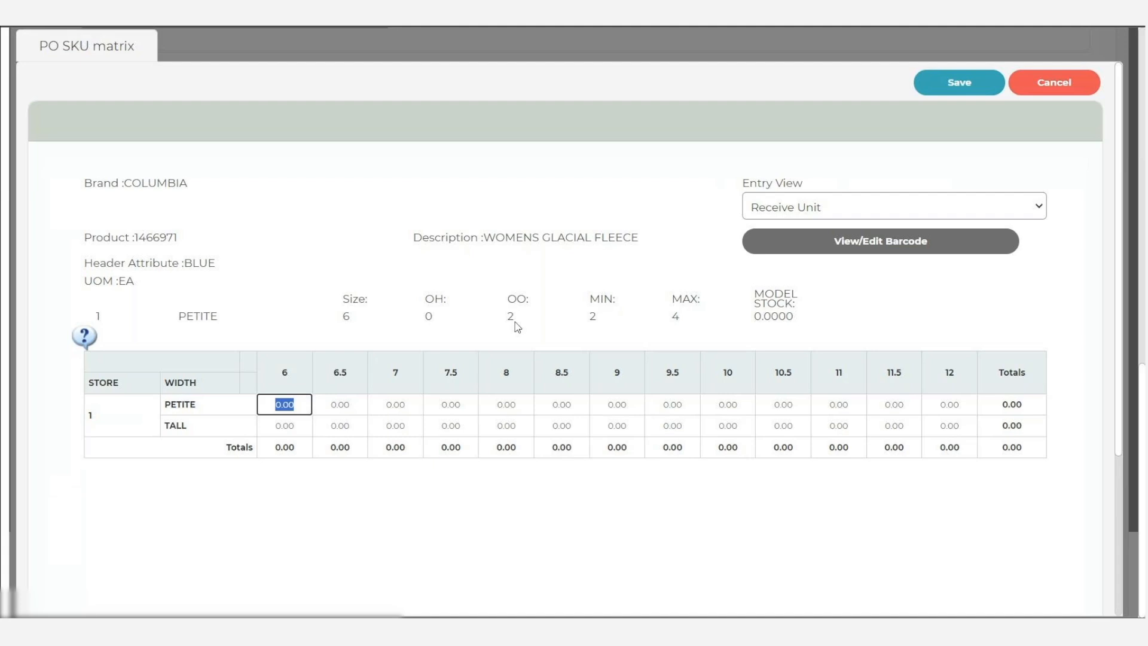
{"action": "type", "text": "1"}
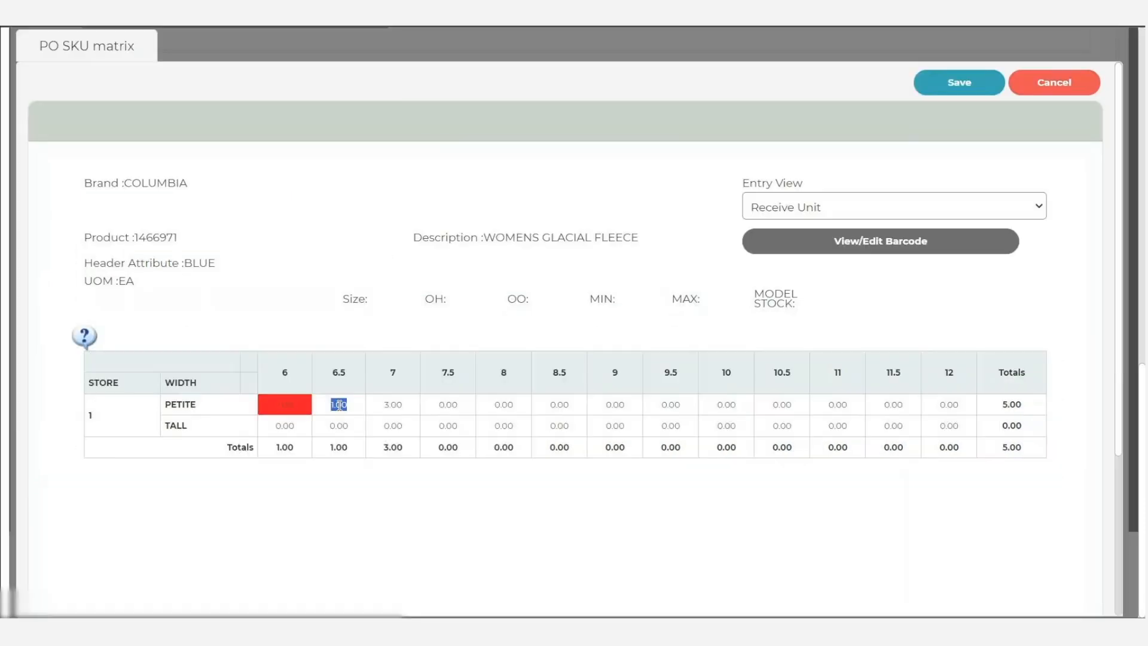
- Set the received quantity of the BLUE fleece in PETITE size 6.5 to 3 and save the SKU matrix
{"action": "left_click", "coordinate": [362, 400]}
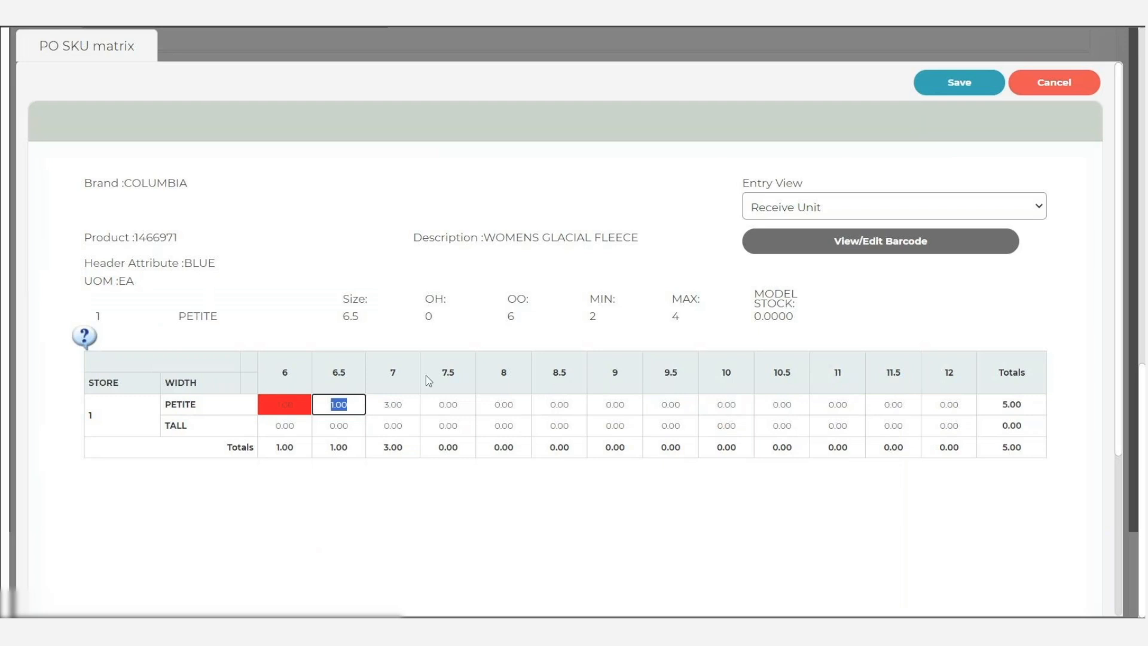
{"action": "type", "text": "3"}
{"action": "key", "text": "Tab"}
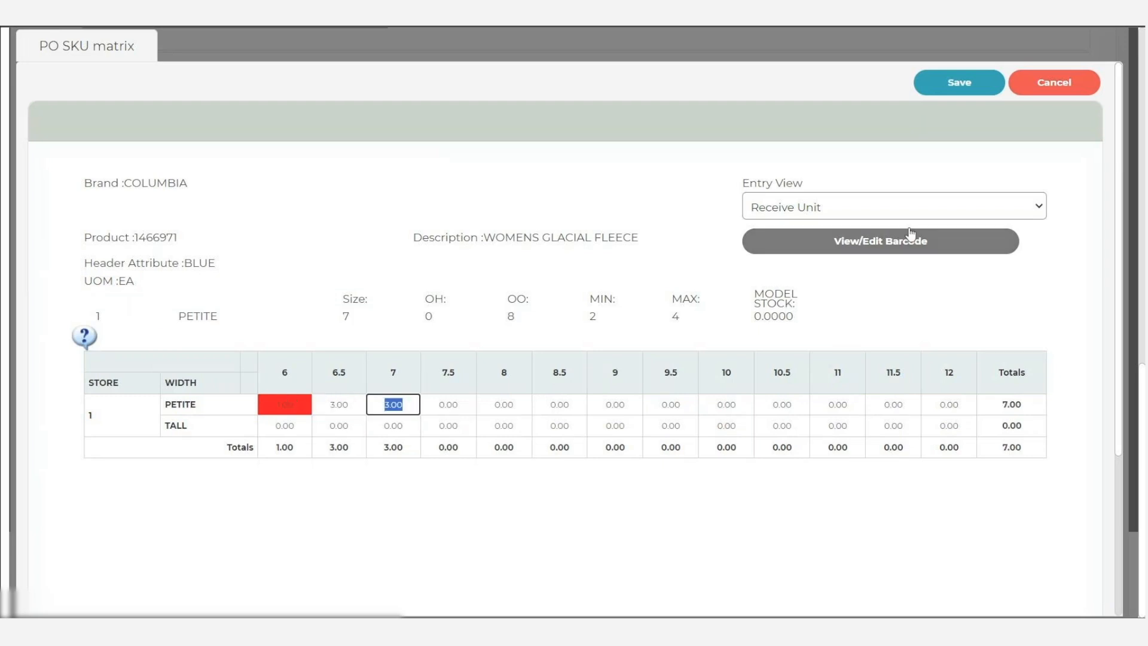
{"action": "left_click", "coordinate": [959, 82]}
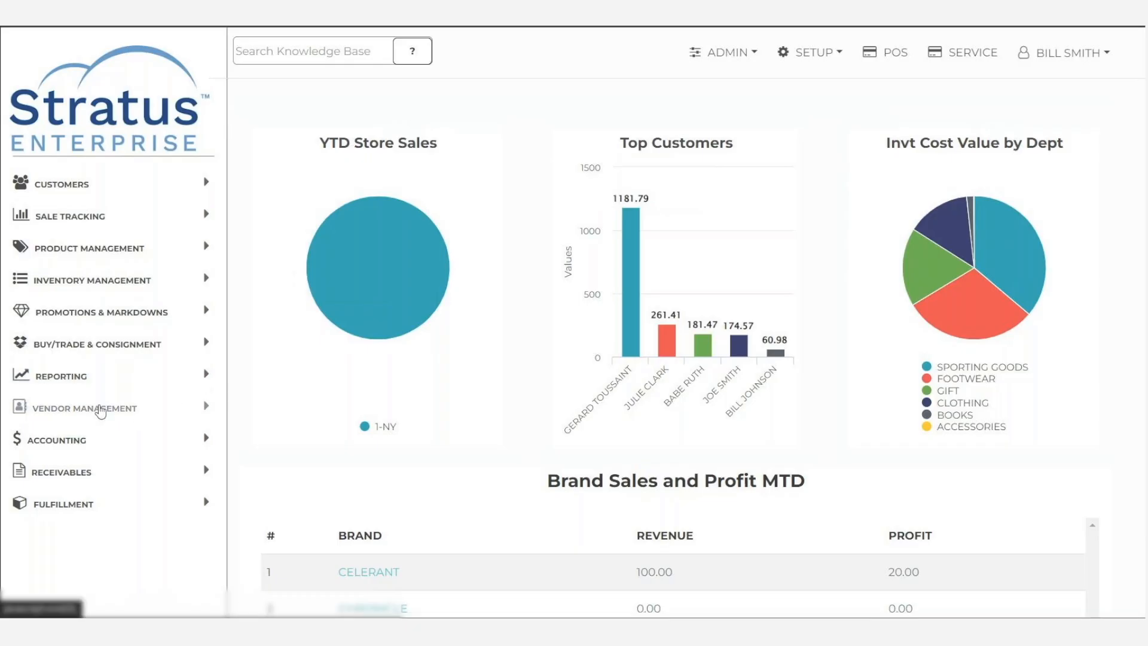
- Open Catalog Item Import under vendor management and select the IndiePet vendor catalog
{"action": "left_click", "coordinate": [102, 411]}
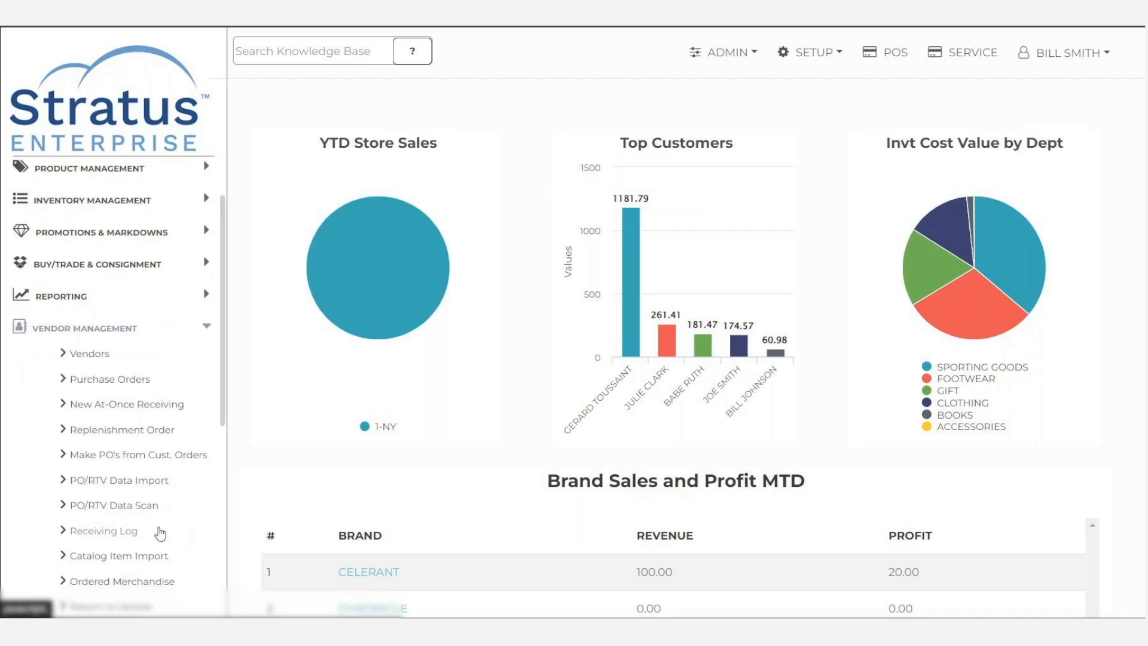
{"action": "scroll", "coordinate": [159, 534], "scroll_direction": "down", "scroll_amount": 1}
{"action": "left_click", "coordinate": [131, 559]}
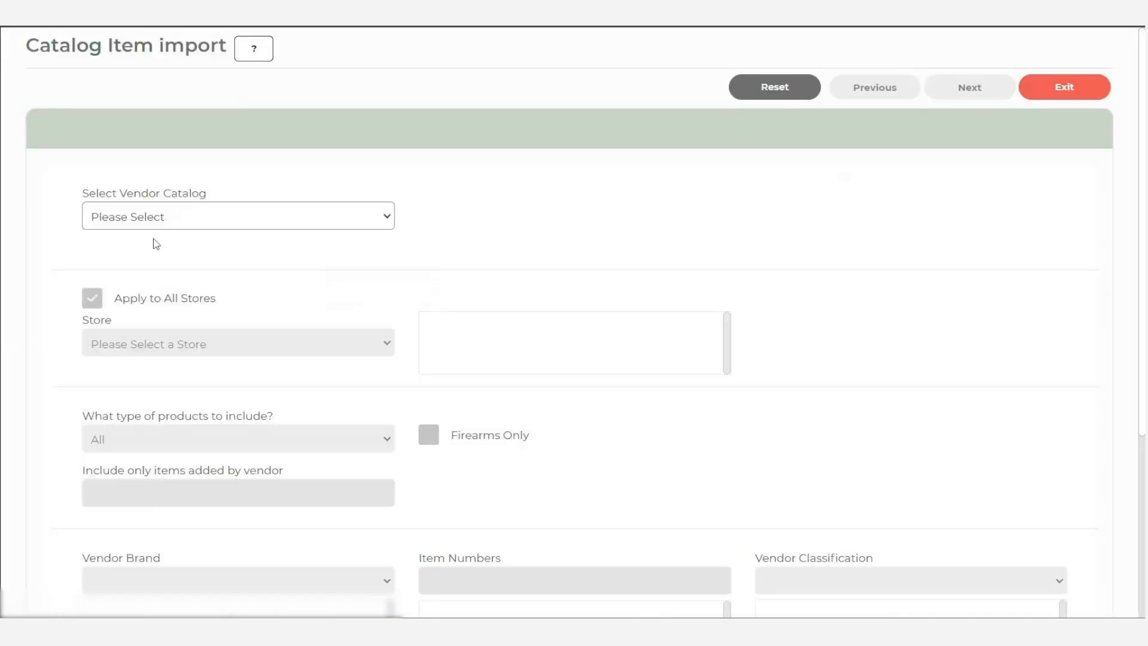
{"action": "left_click", "coordinate": [172, 222]}
{"action": "key", "text": "i"}
{"action": "key", "text": "Return"}
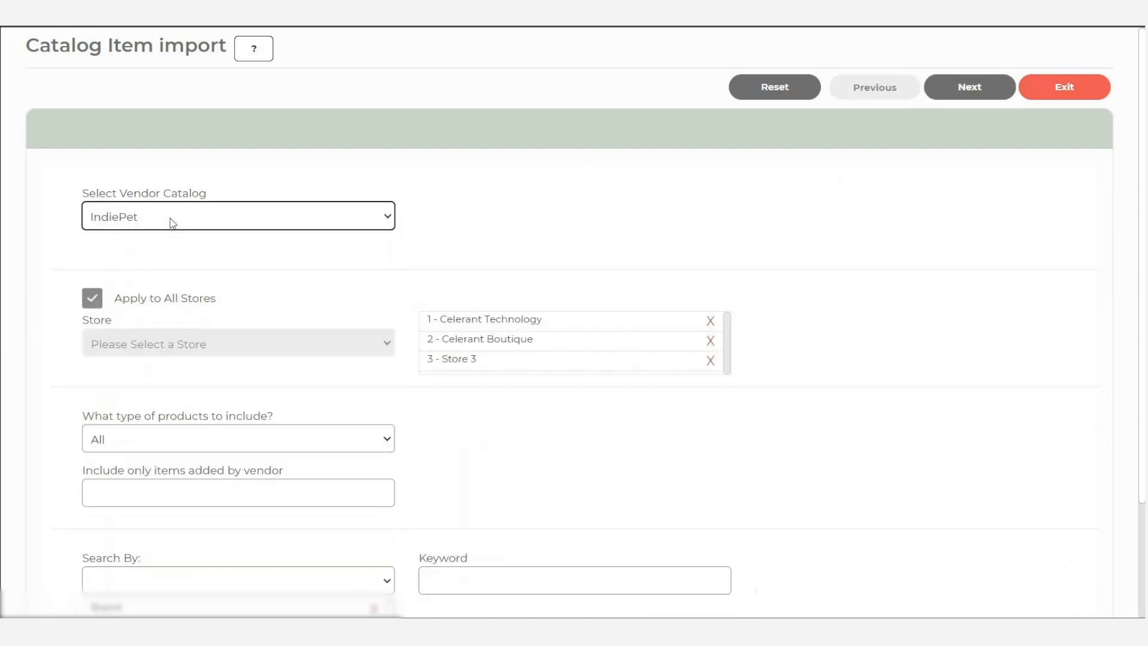
- Search the IndiePet catalog for items with the keyword purebites
{"action": "scroll", "coordinate": [203, 456], "scroll_direction": "down", "scroll_amount": 2}
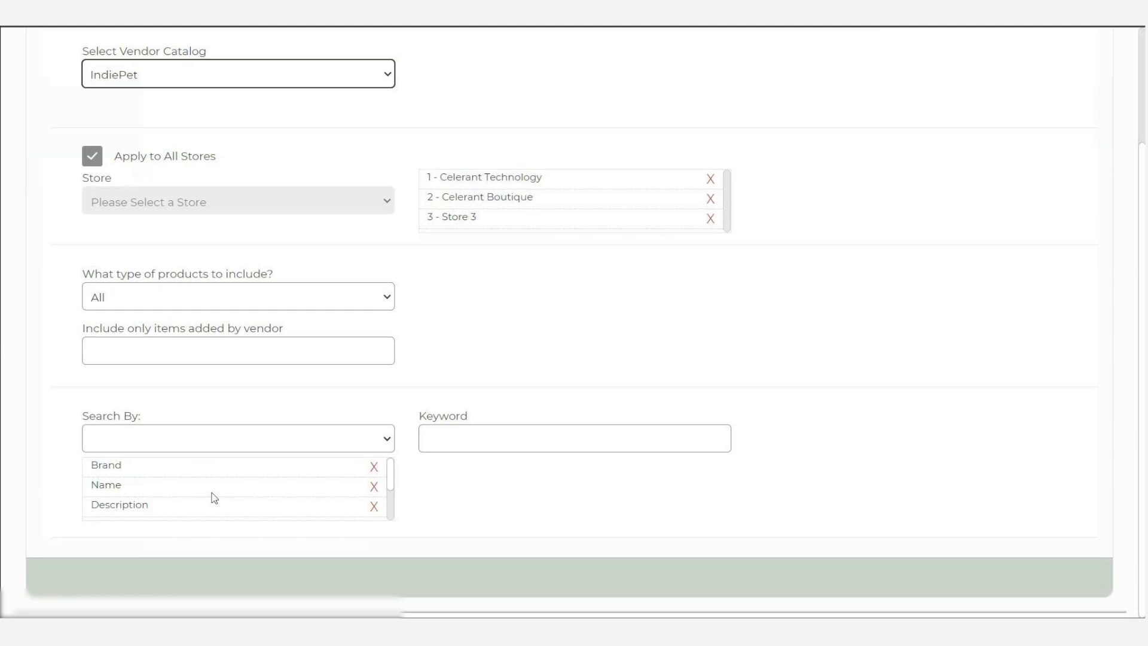
{"action": "left_click", "coordinate": [528, 440]}
{"action": "type", "text": "pureb"}
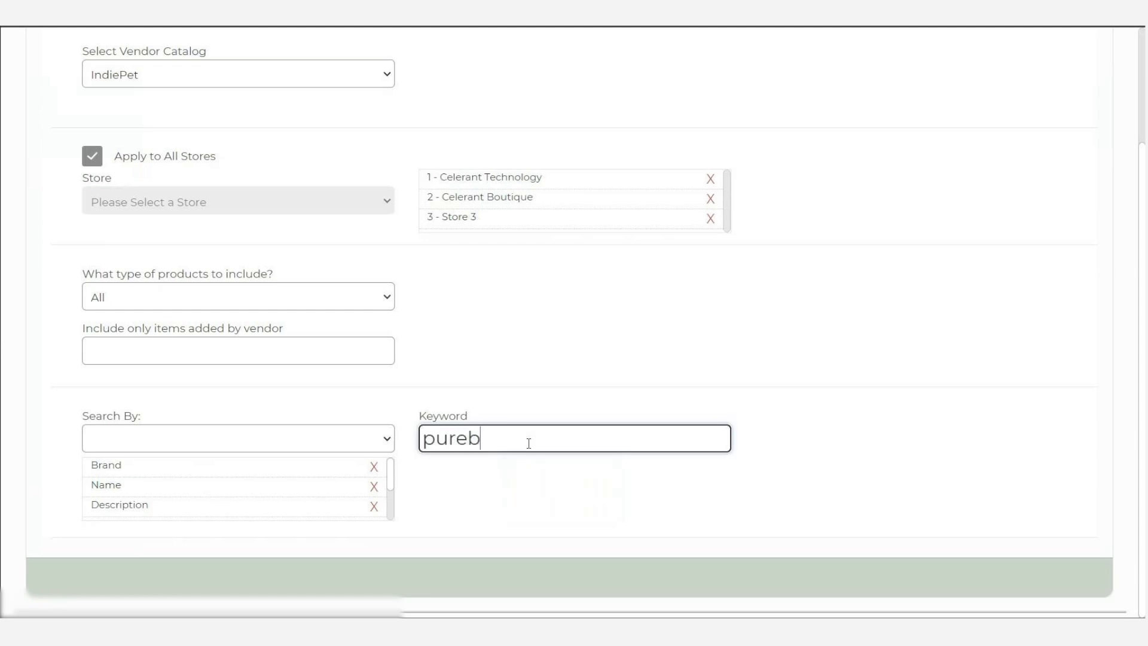
{"action": "type", "text": "rites"}
{"action": "scroll", "coordinate": [902, 223], "scroll_direction": "up", "scroll_amount": 3}
{"action": "left_click", "coordinate": [979, 87]}
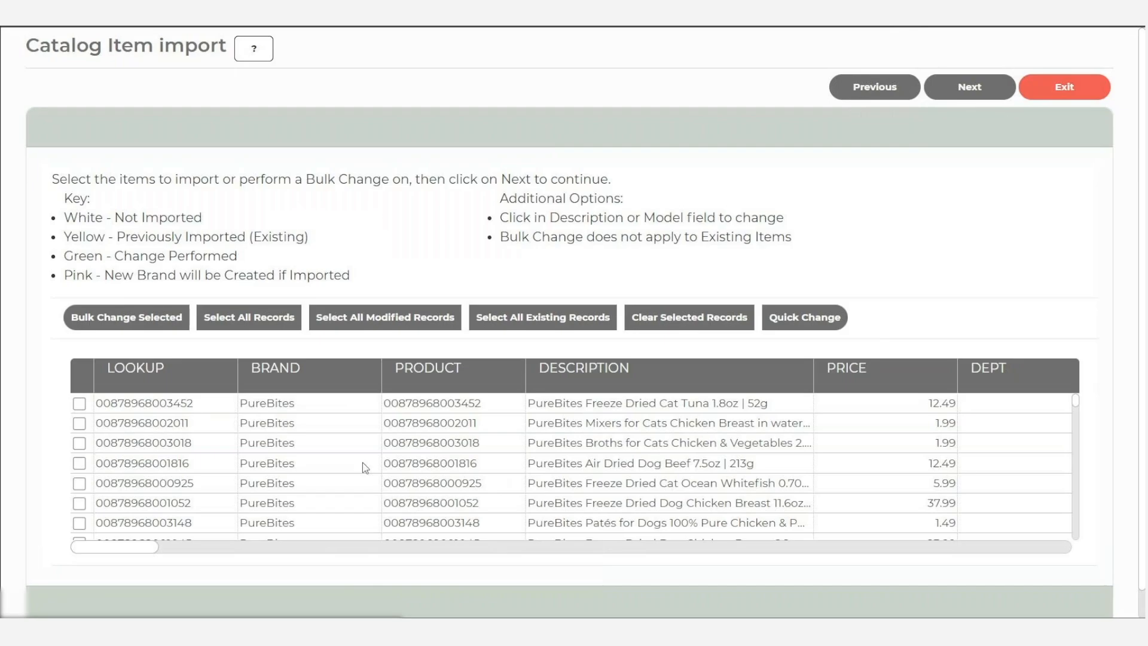
- Bulk change the PureBites Air Dried Dog Beef 7.5oz item, assigning the PET FOOD department and a type, and save
{"action": "left_click", "coordinate": [80, 463]}
{"action": "left_click", "coordinate": [143, 316]}
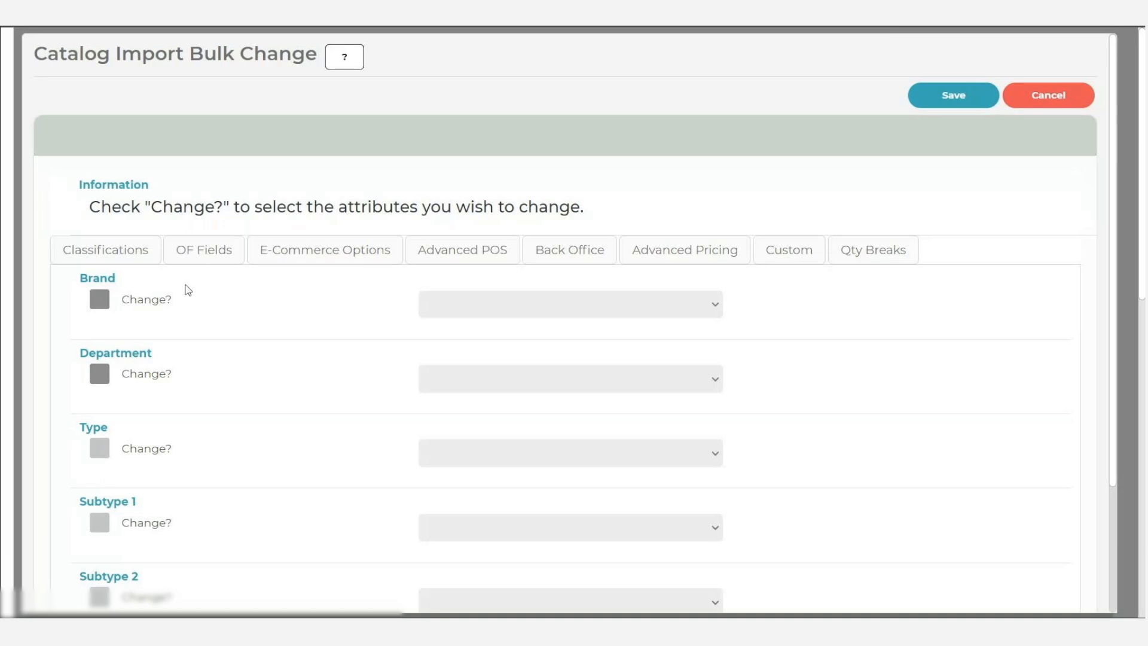
{"action": "left_click", "coordinate": [170, 375]}
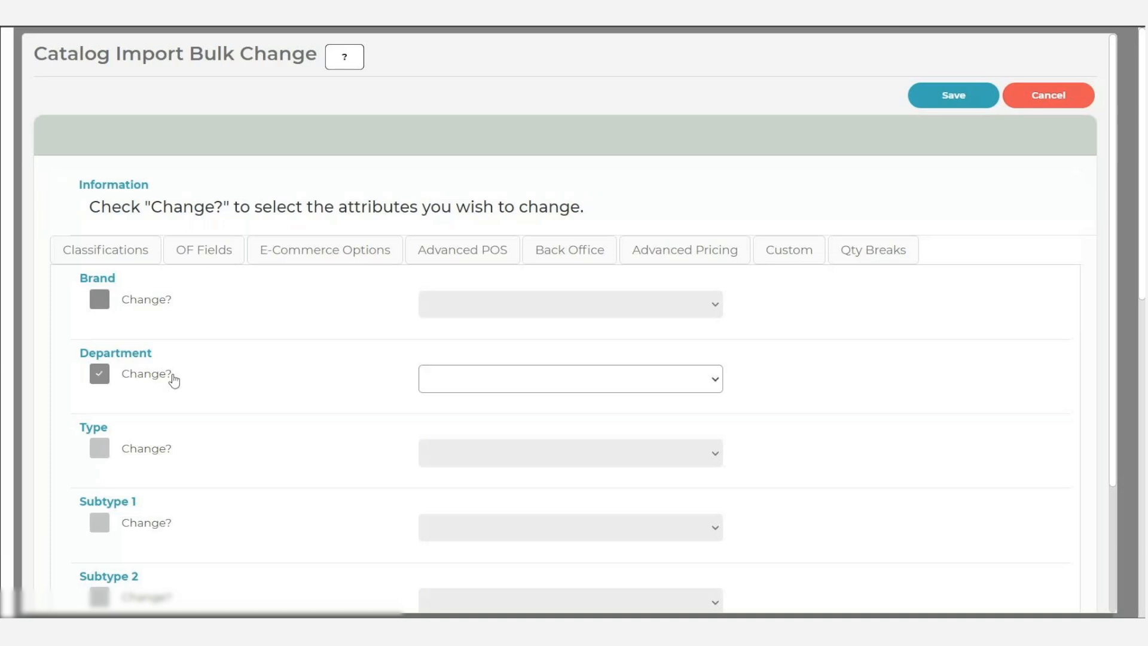
{"action": "left_click", "coordinate": [496, 379]}
{"action": "scroll", "coordinate": [492, 240], "scroll_direction": "down", "scroll_amount": 5}
{"action": "left_click", "coordinate": [472, 159]}
{"action": "left_click", "coordinate": [99, 448]}
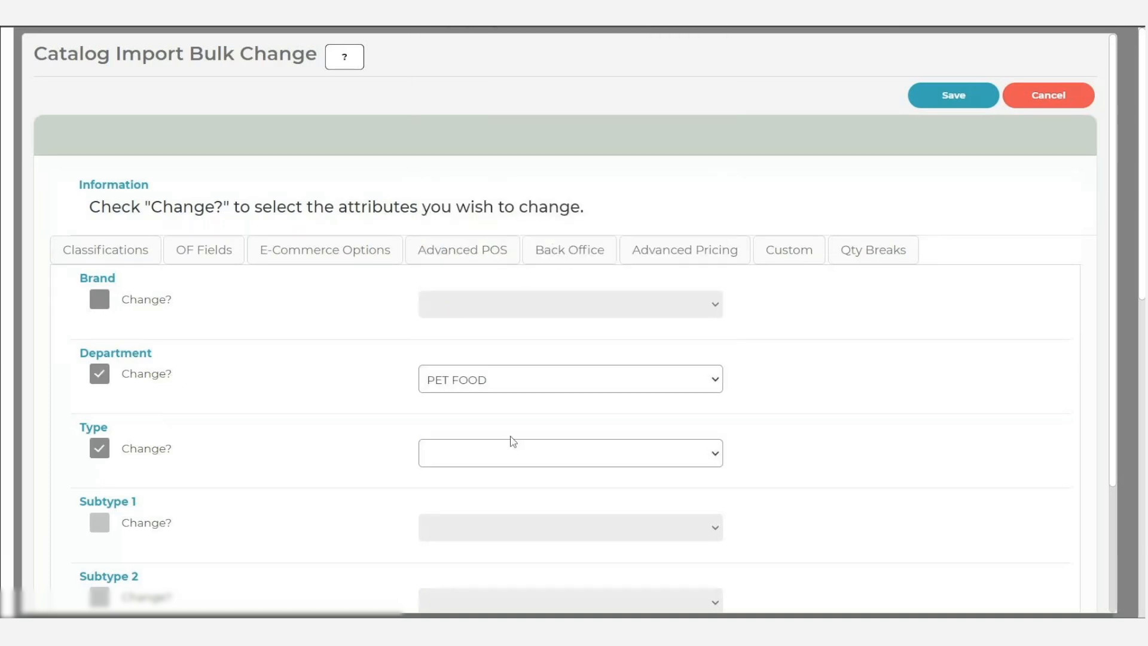
{"action": "left_click", "coordinate": [510, 453]}
{"action": "left_click", "coordinate": [495, 515]}
{"action": "left_click", "coordinate": [954, 95]}
- Import the selected PureBites Air Dried Dog Beef item from the IndiePet catalog
{"action": "left_click", "coordinate": [969, 87]}
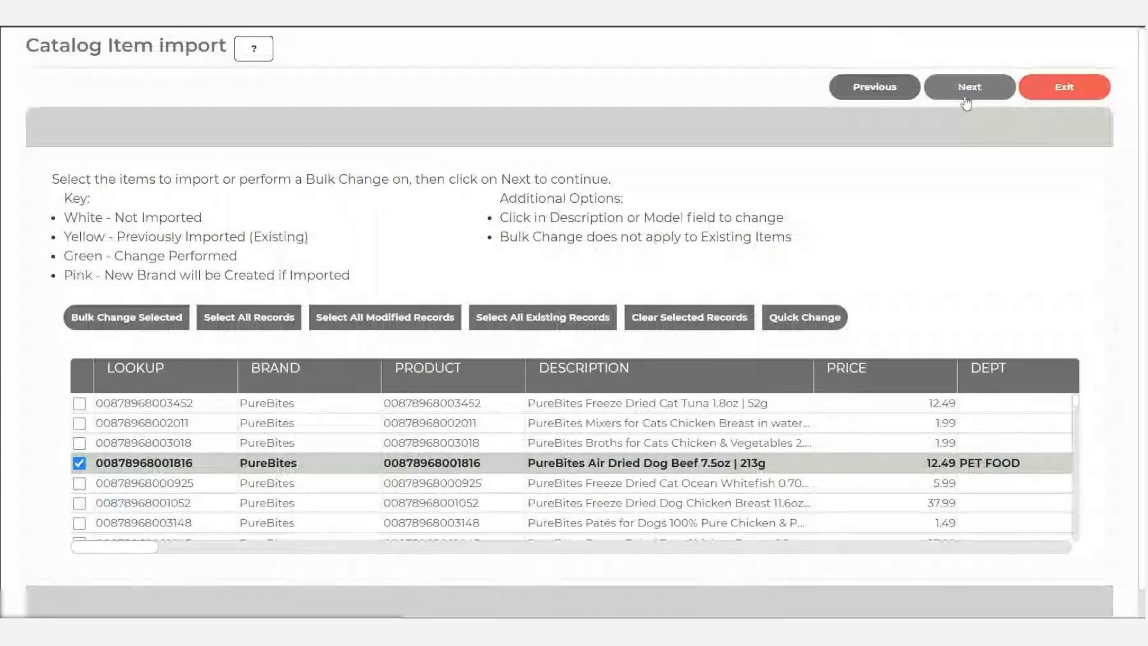
{"action": "left_click", "coordinate": [970, 86]}
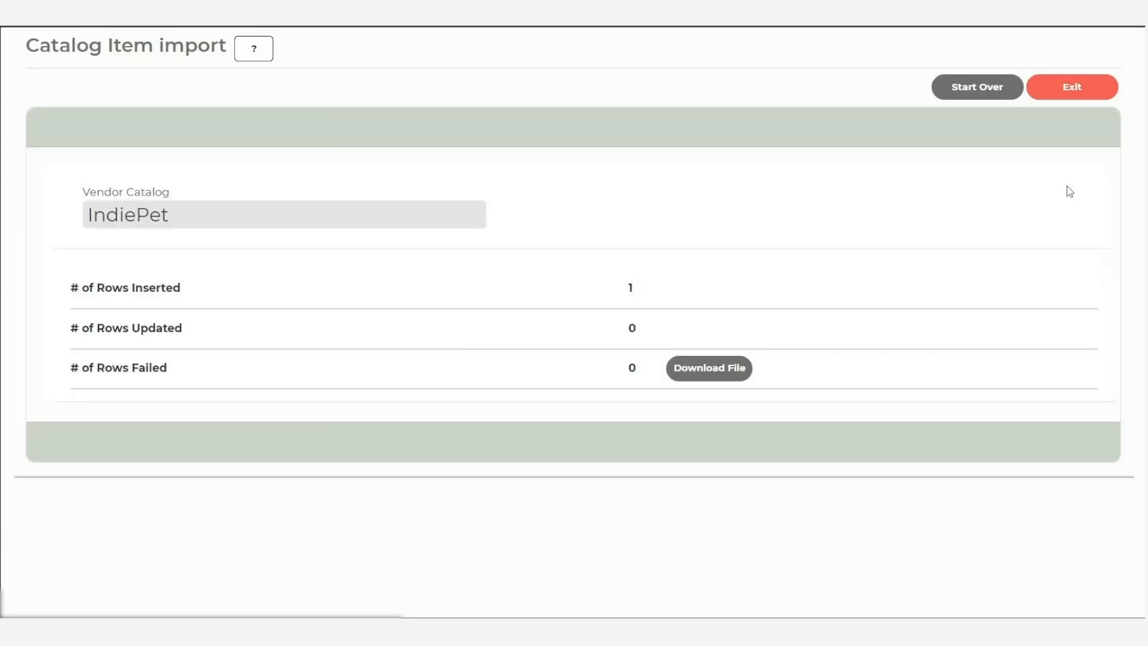